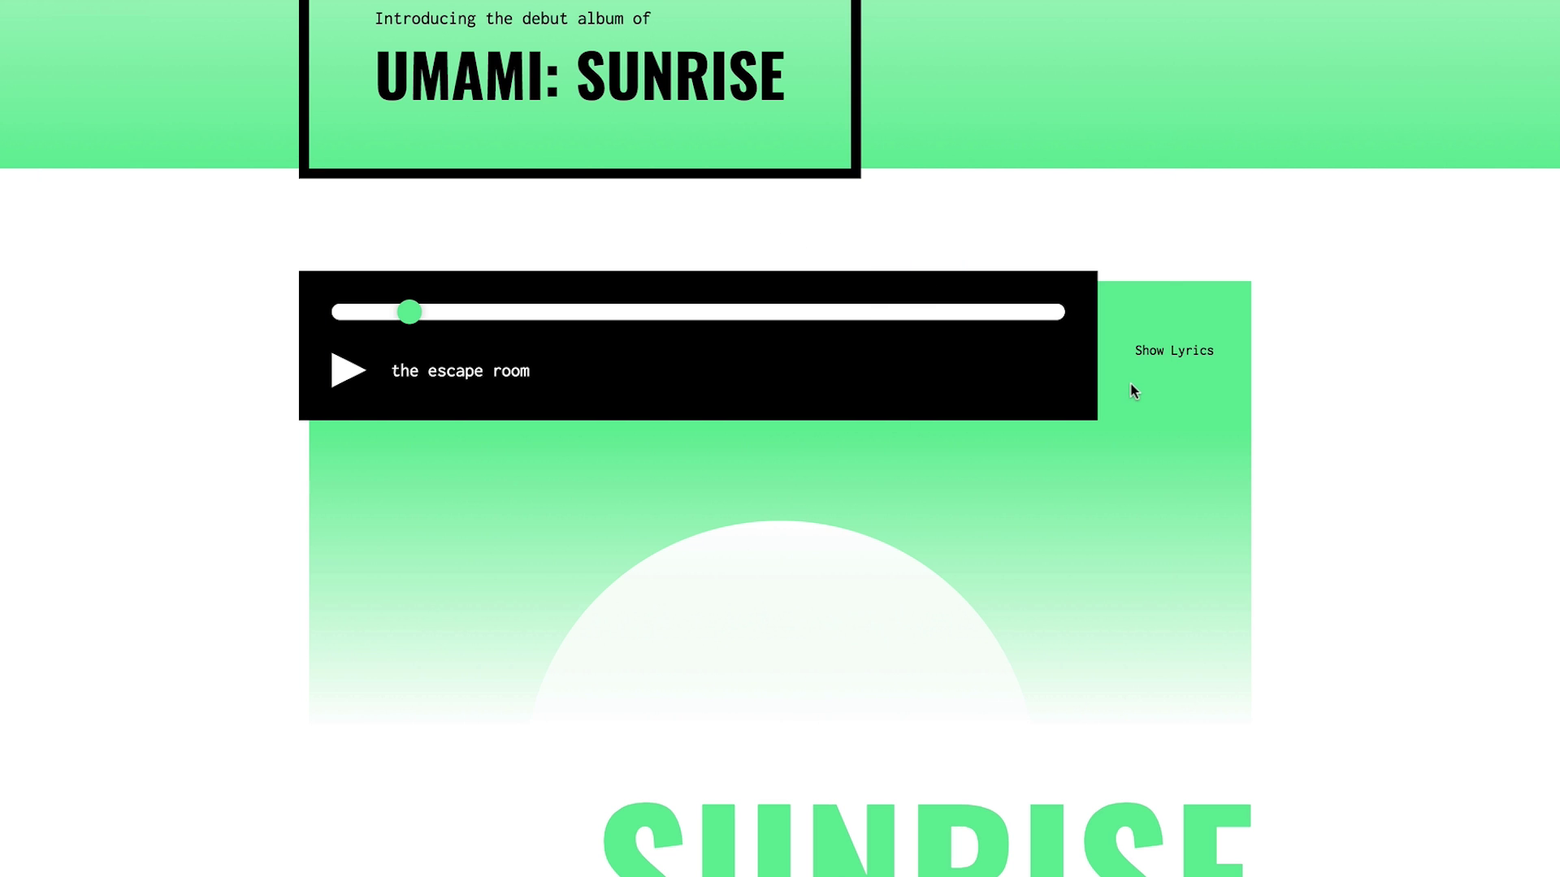
# Reveal and hide the chorus lyrics panel twice using the Show/Hide Lyrics button.
pyautogui.click(1135, 391)
pyautogui.click(1135, 390)
pyautogui.click(1133, 387)
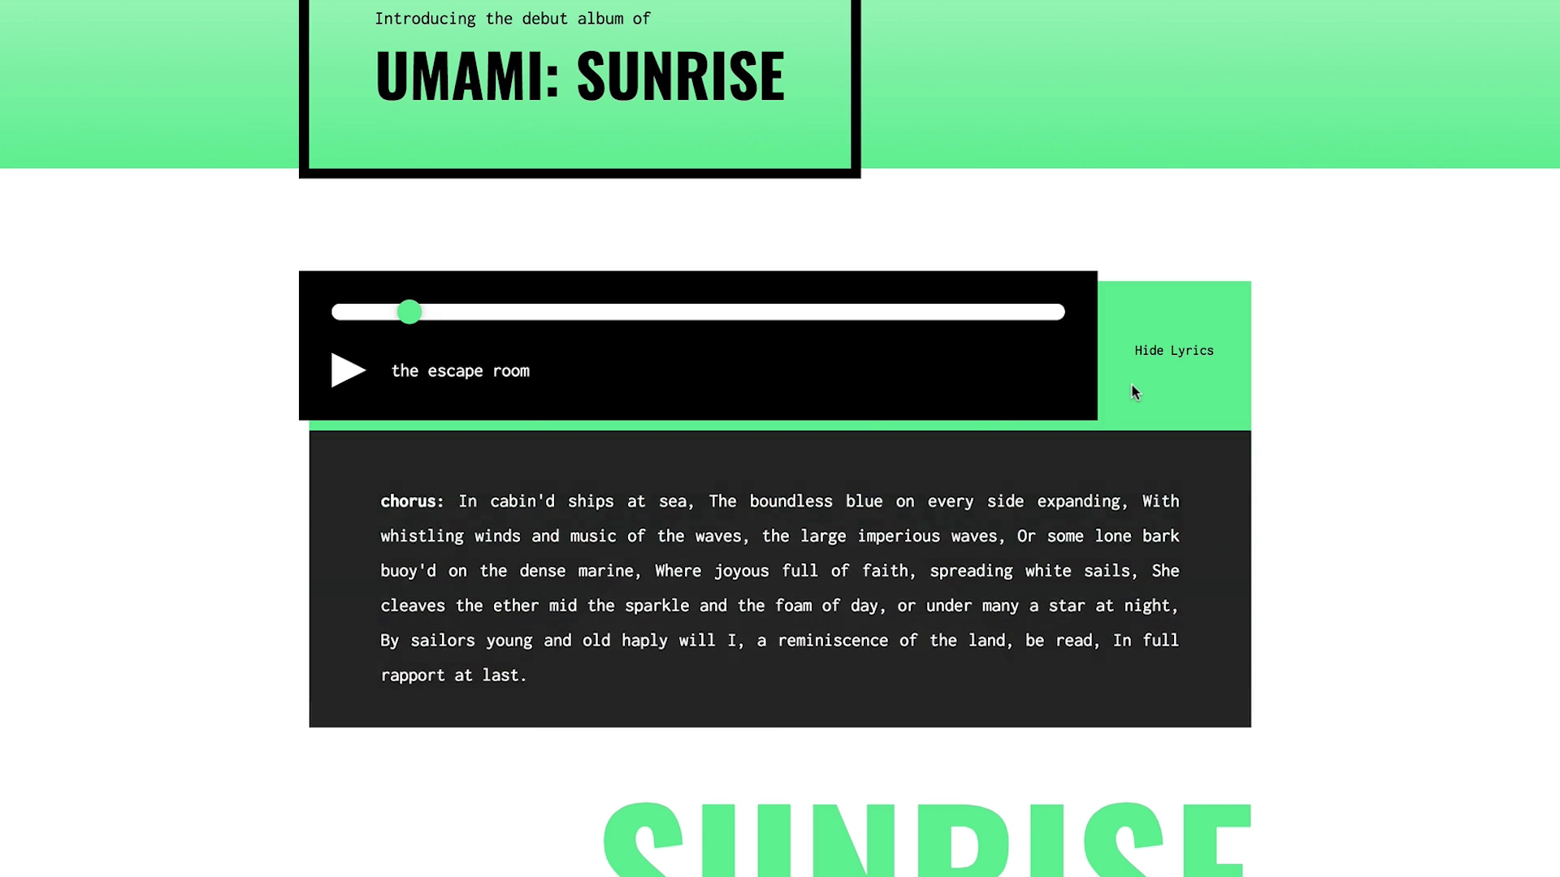
pyautogui.click(1135, 392)
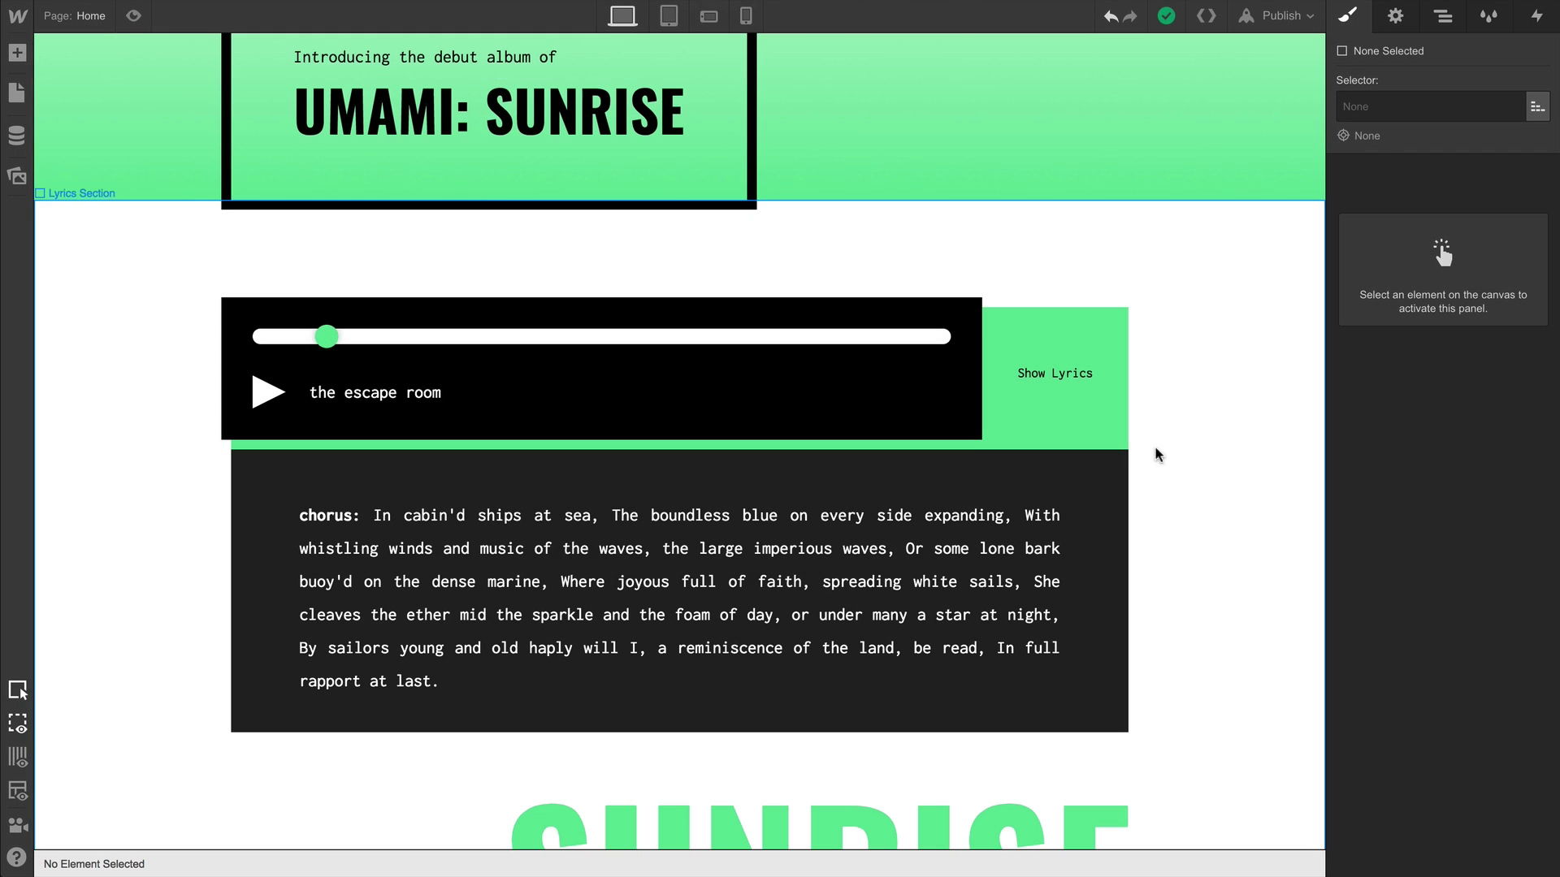
# Select the green Show Hide Div box containing Show Lyrics on the canvas.
pyautogui.click(1095, 421)
pyautogui.click(1097, 426)
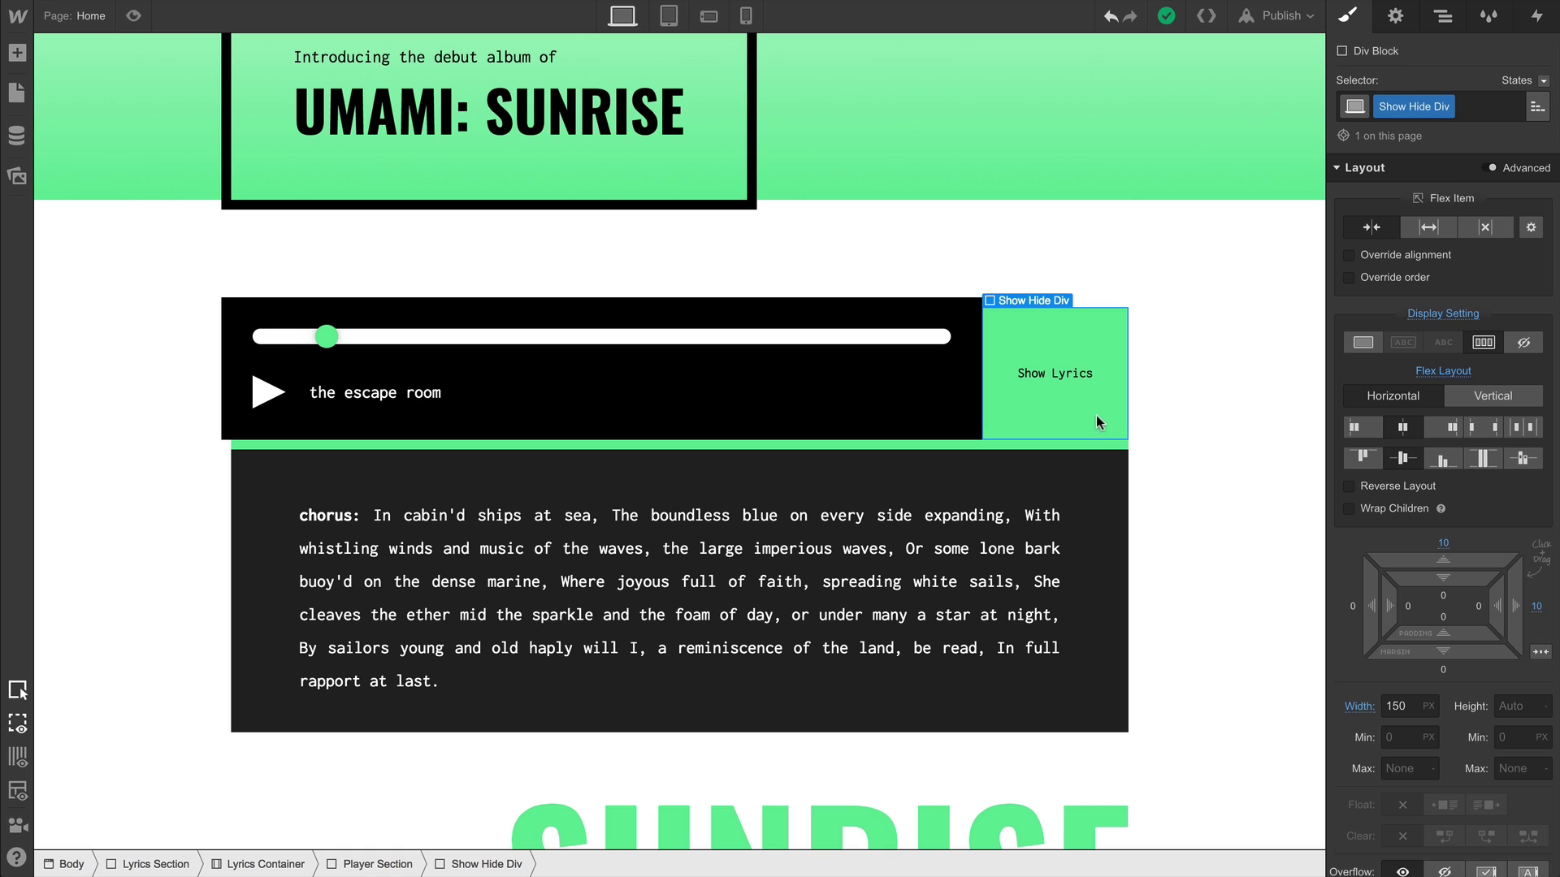
# Add a Mouse Click (Tap) trigger to the Show Hide Div.
pyautogui.click(1535, 21)
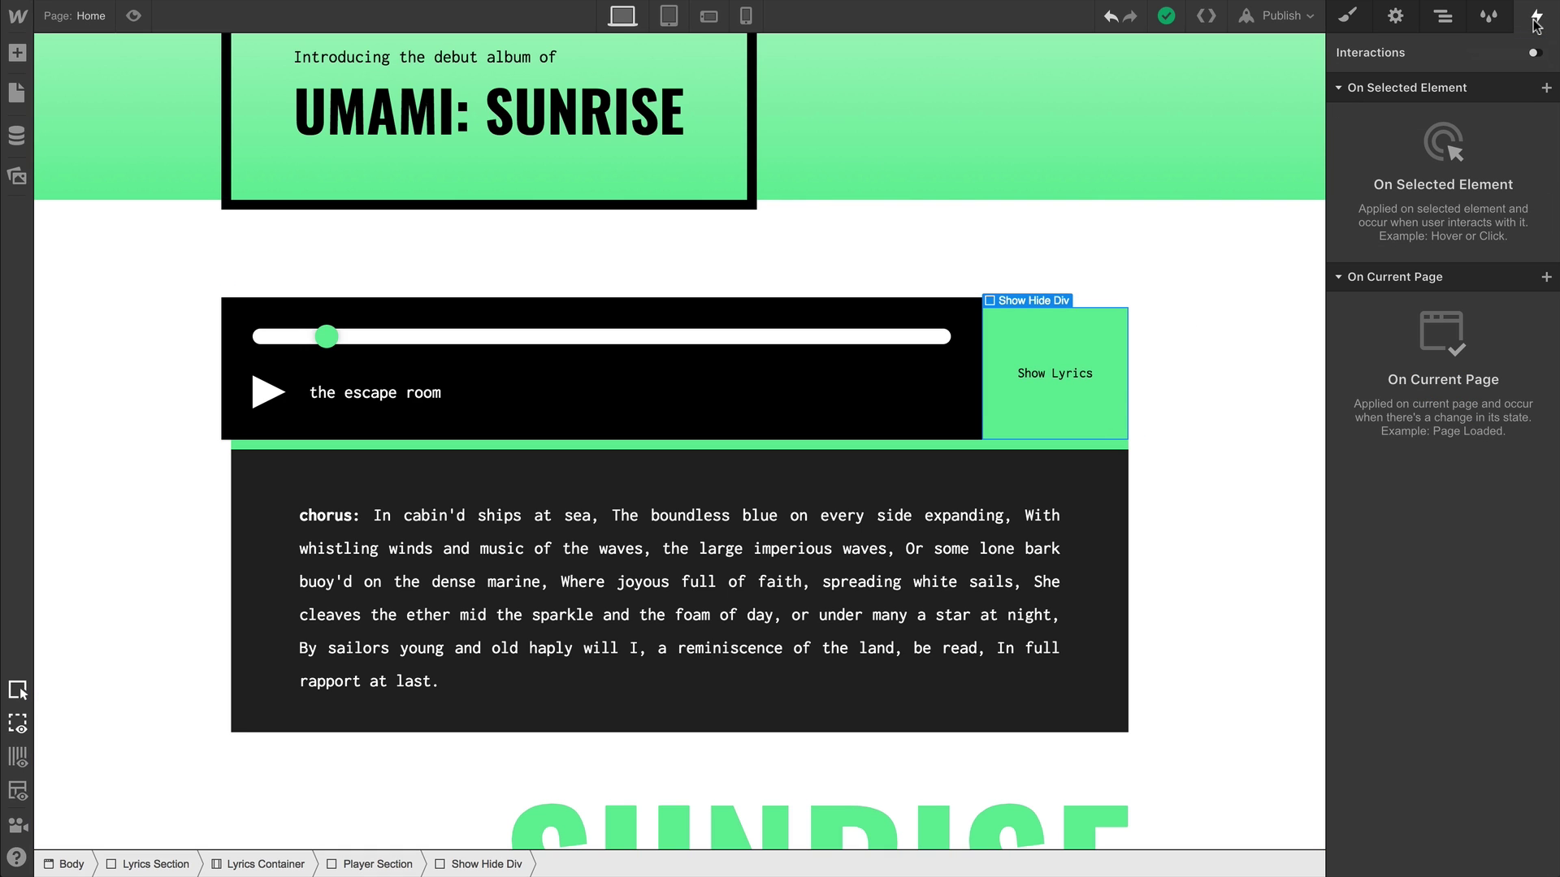
pyautogui.click(1546, 88)
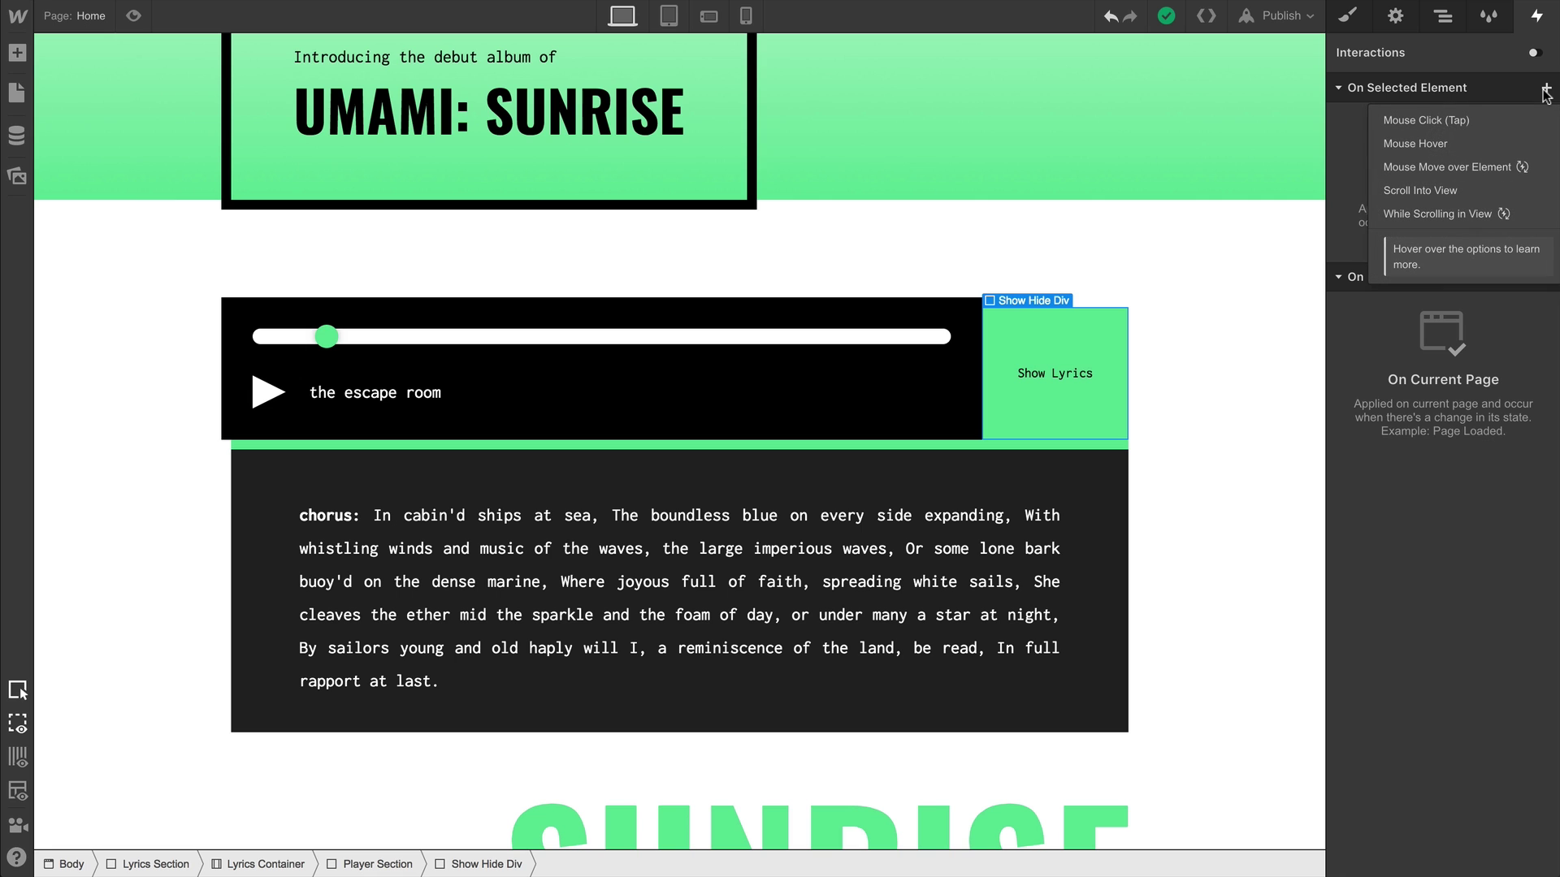
pyautogui.click(1477, 124)
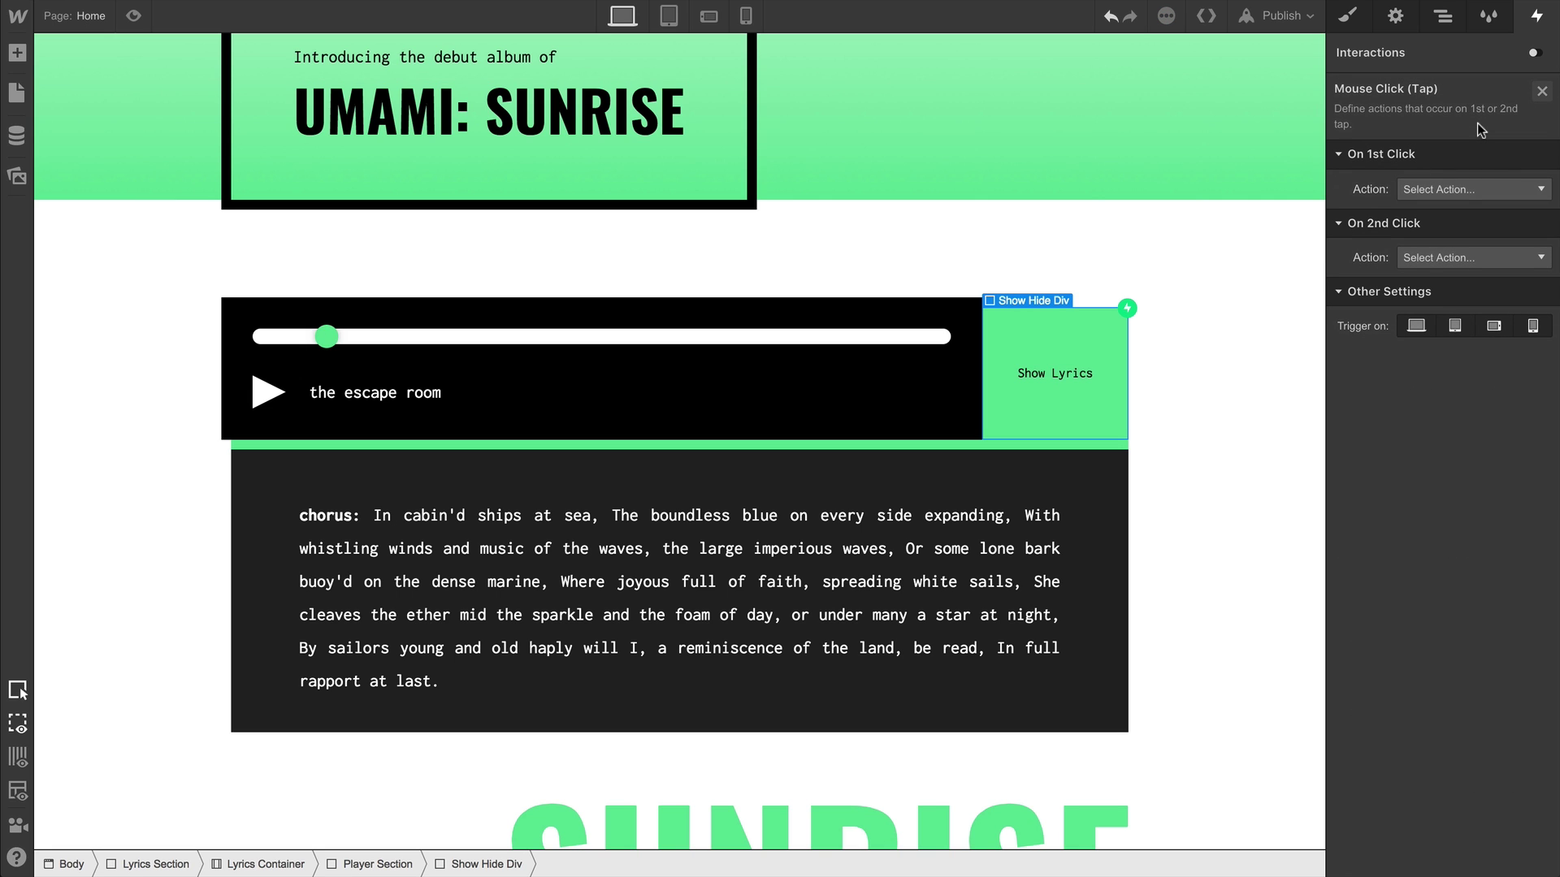
# Set On 1st Click to start a new timed animation named 'Show'.
pyautogui.click(1459, 189)
pyautogui.click(1458, 234)
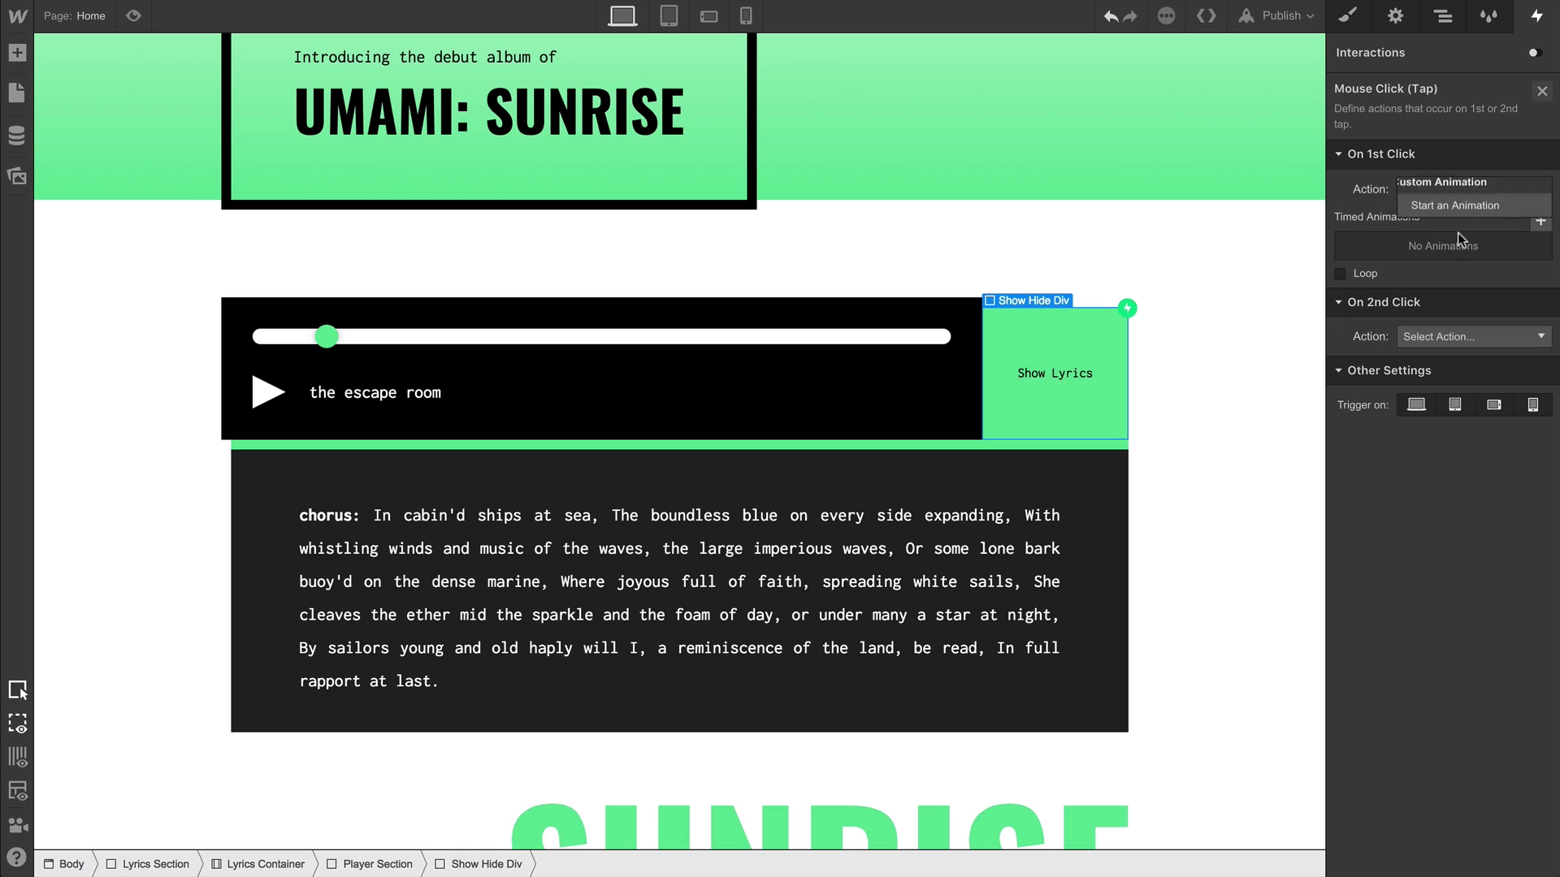
pyautogui.click(1540, 221)
pyautogui.write('Show')
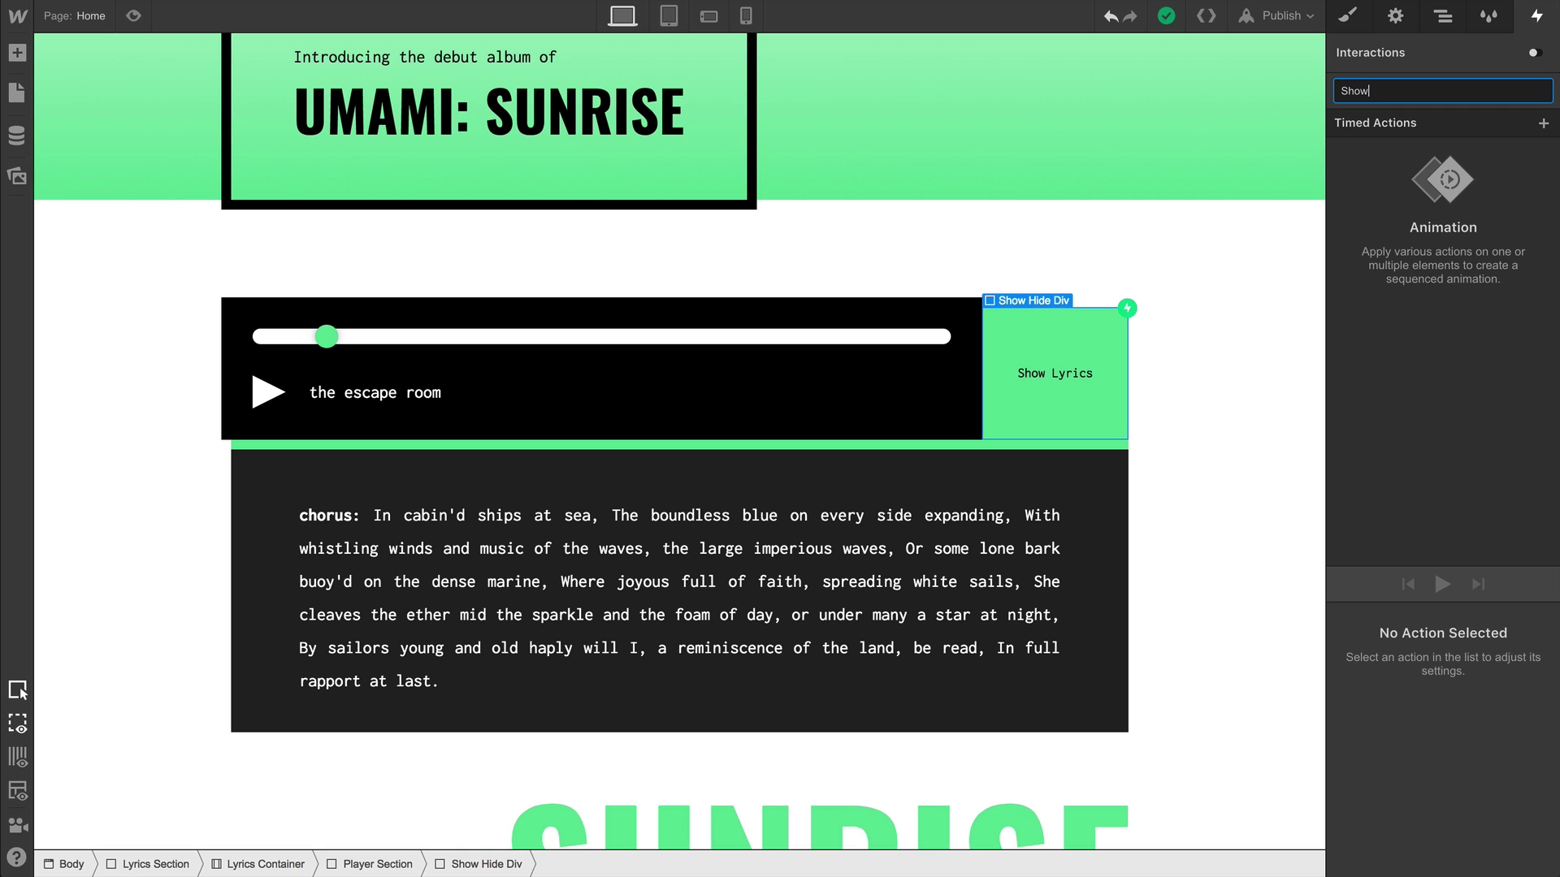
pyautogui.press('Return')
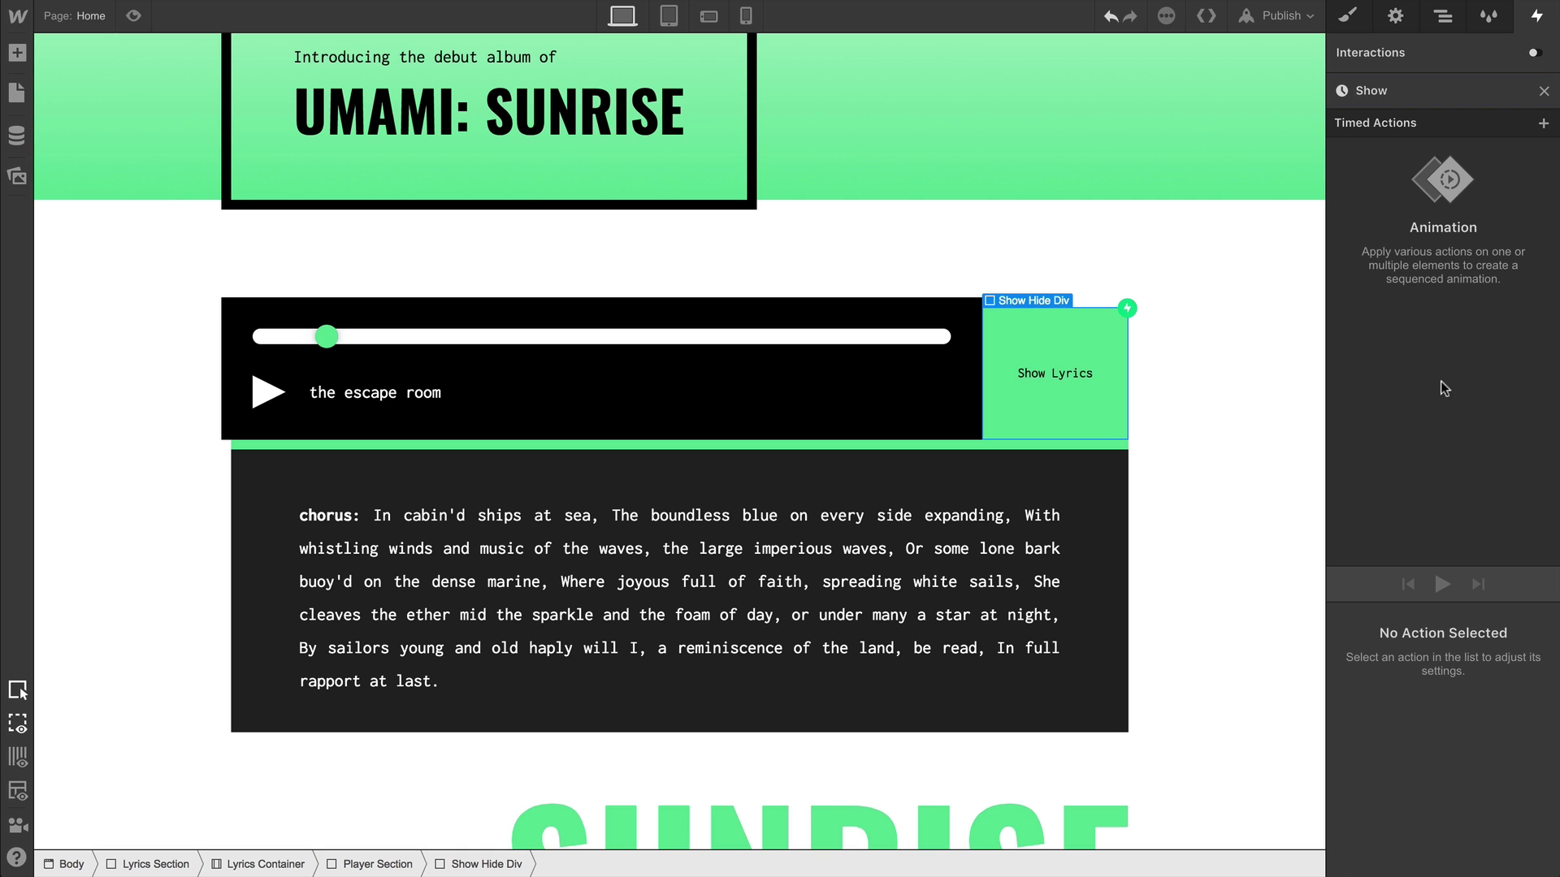
# Add a Hide/Show action hiding the Lyrics Div (display None) as the initial state.
pyautogui.click(1114, 471)
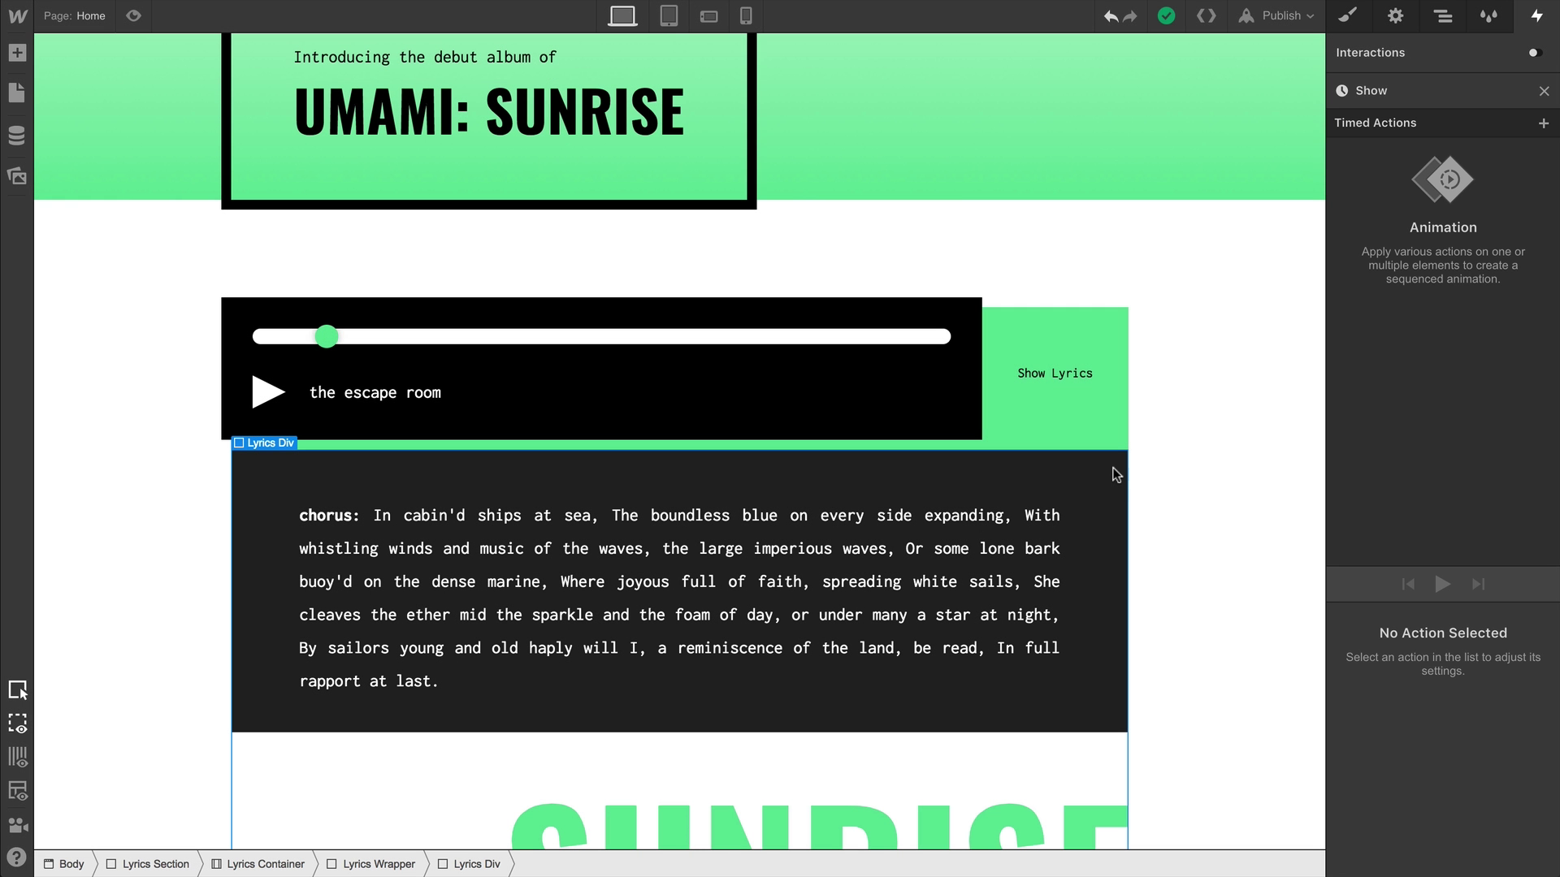
pyautogui.click(1109, 414)
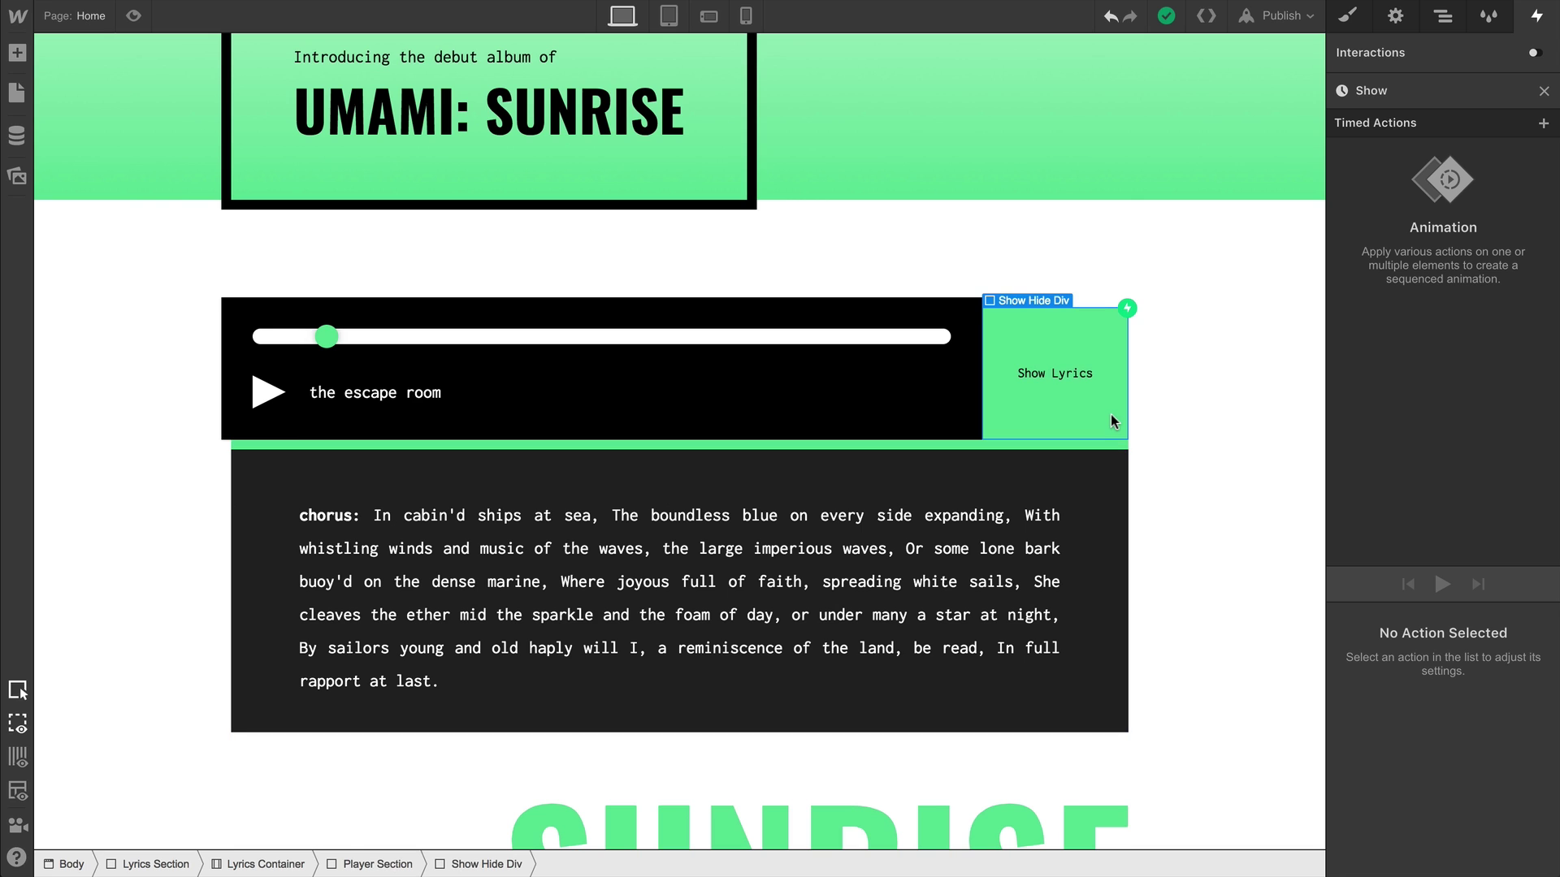
pyautogui.click(1106, 465)
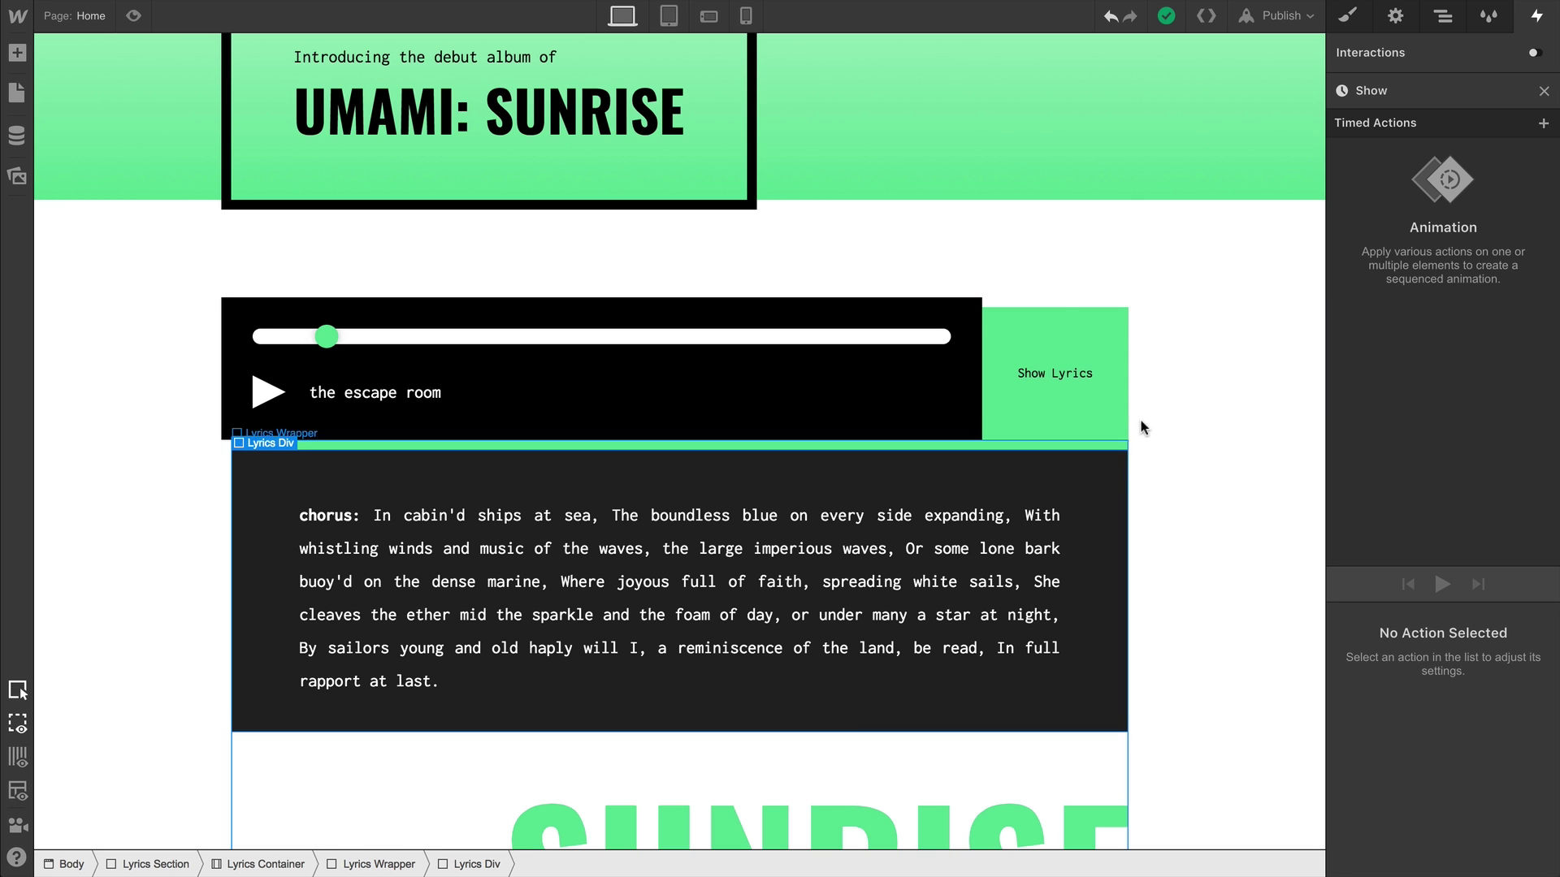
pyautogui.click(1543, 123)
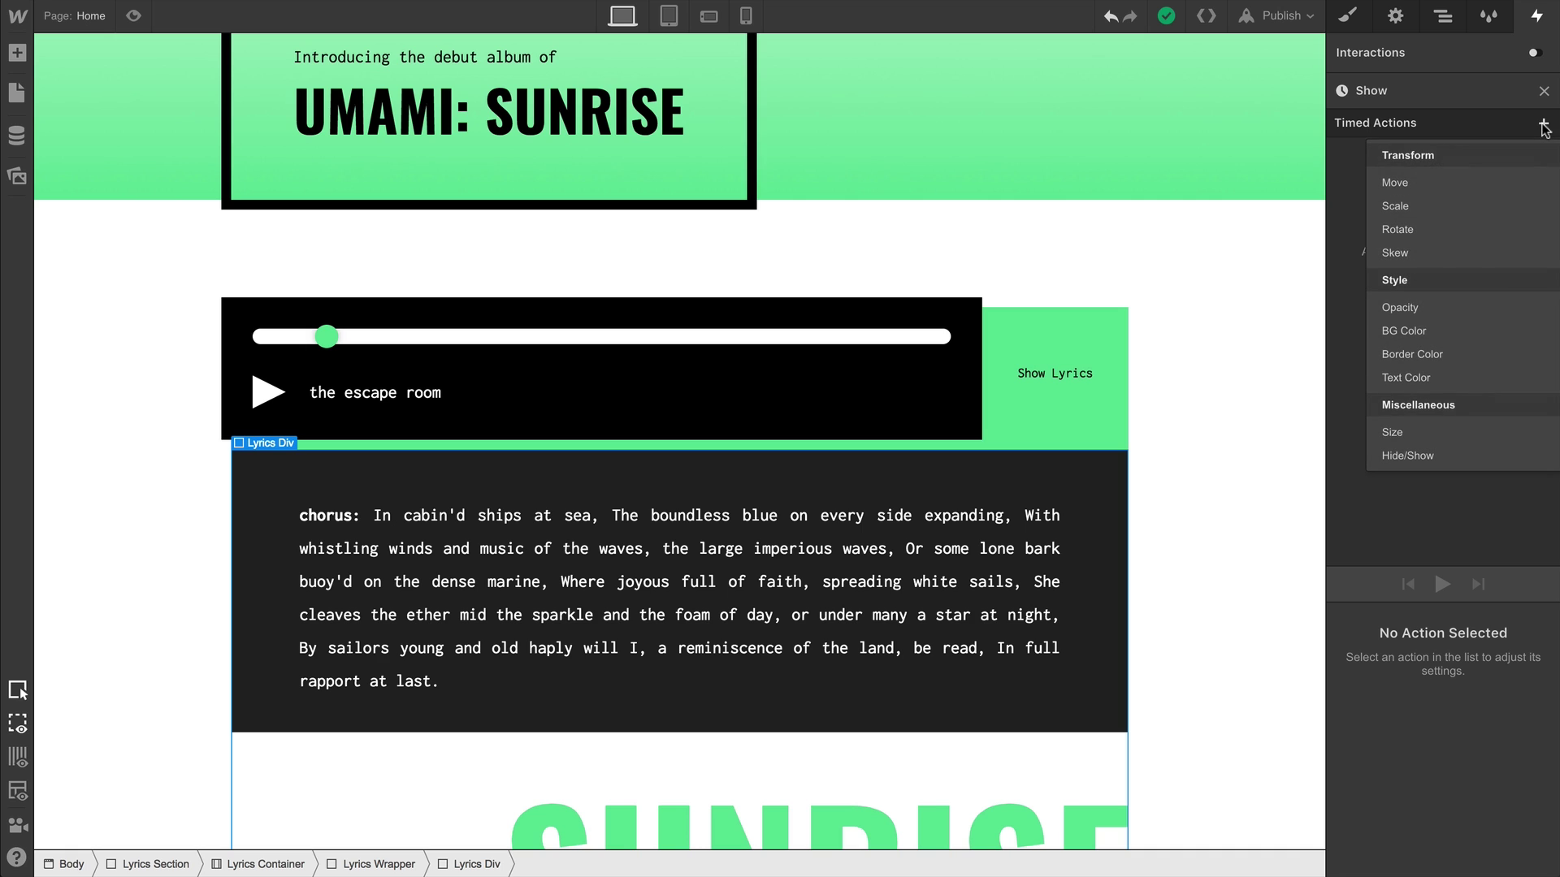
pyautogui.click(1417, 455)
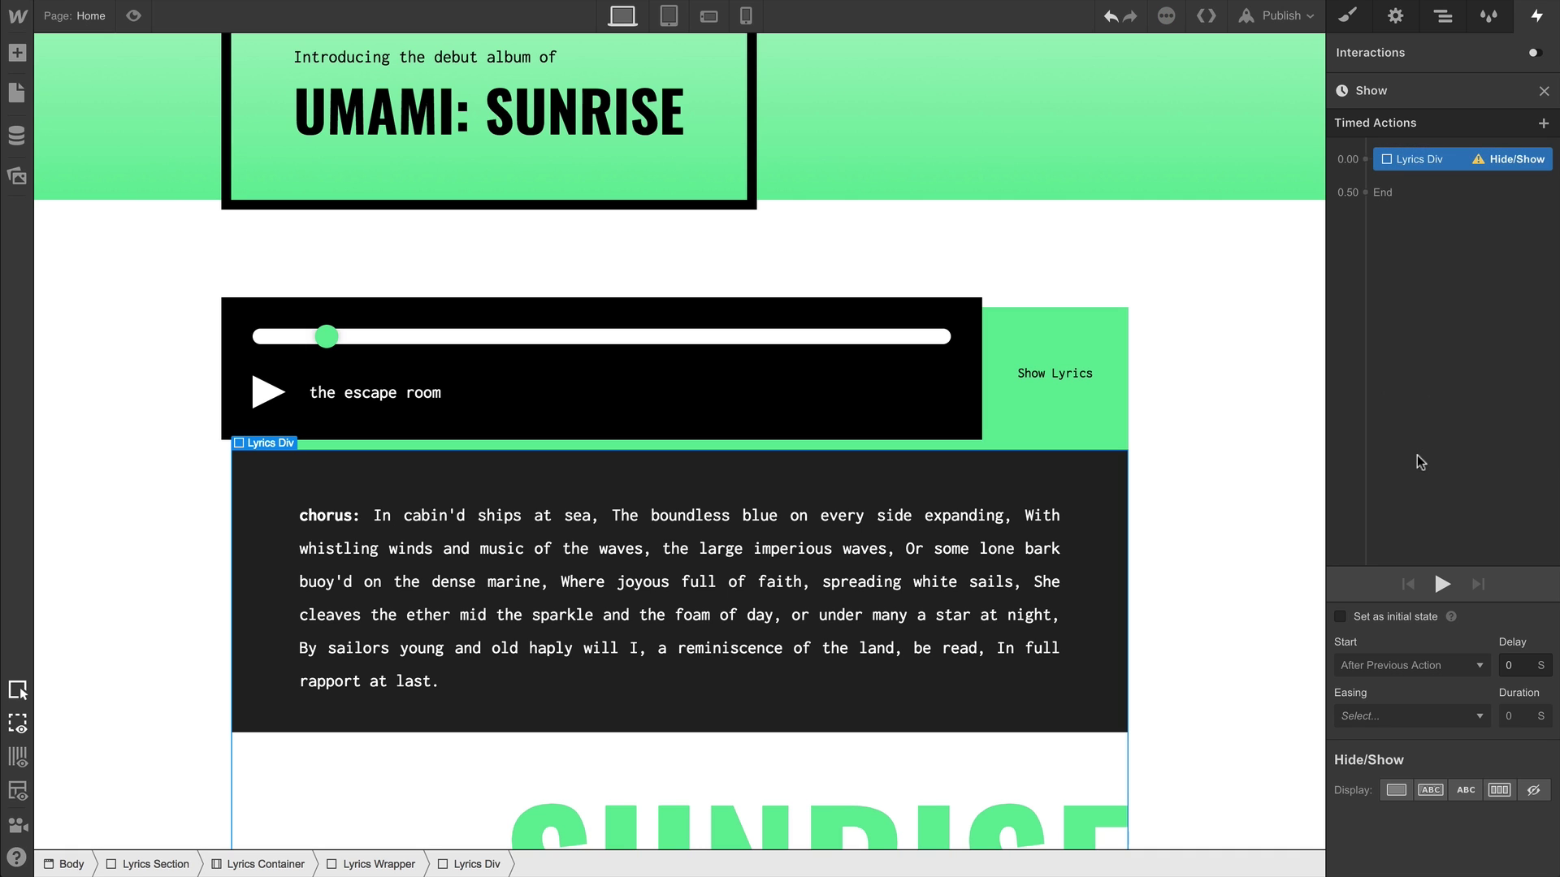
pyautogui.click(1533, 791)
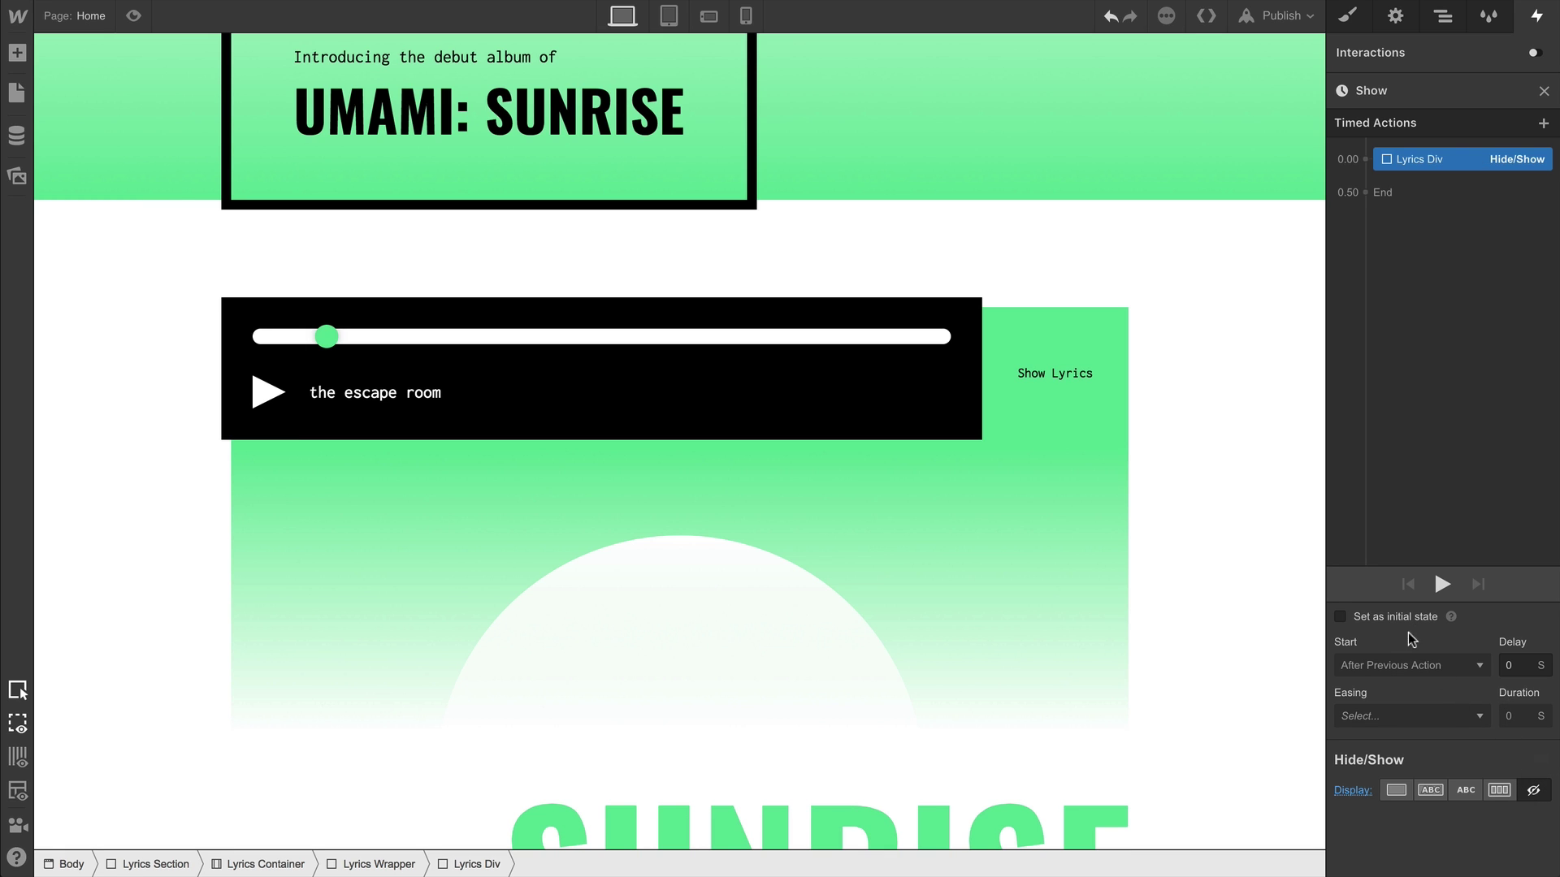
pyautogui.click(1397, 618)
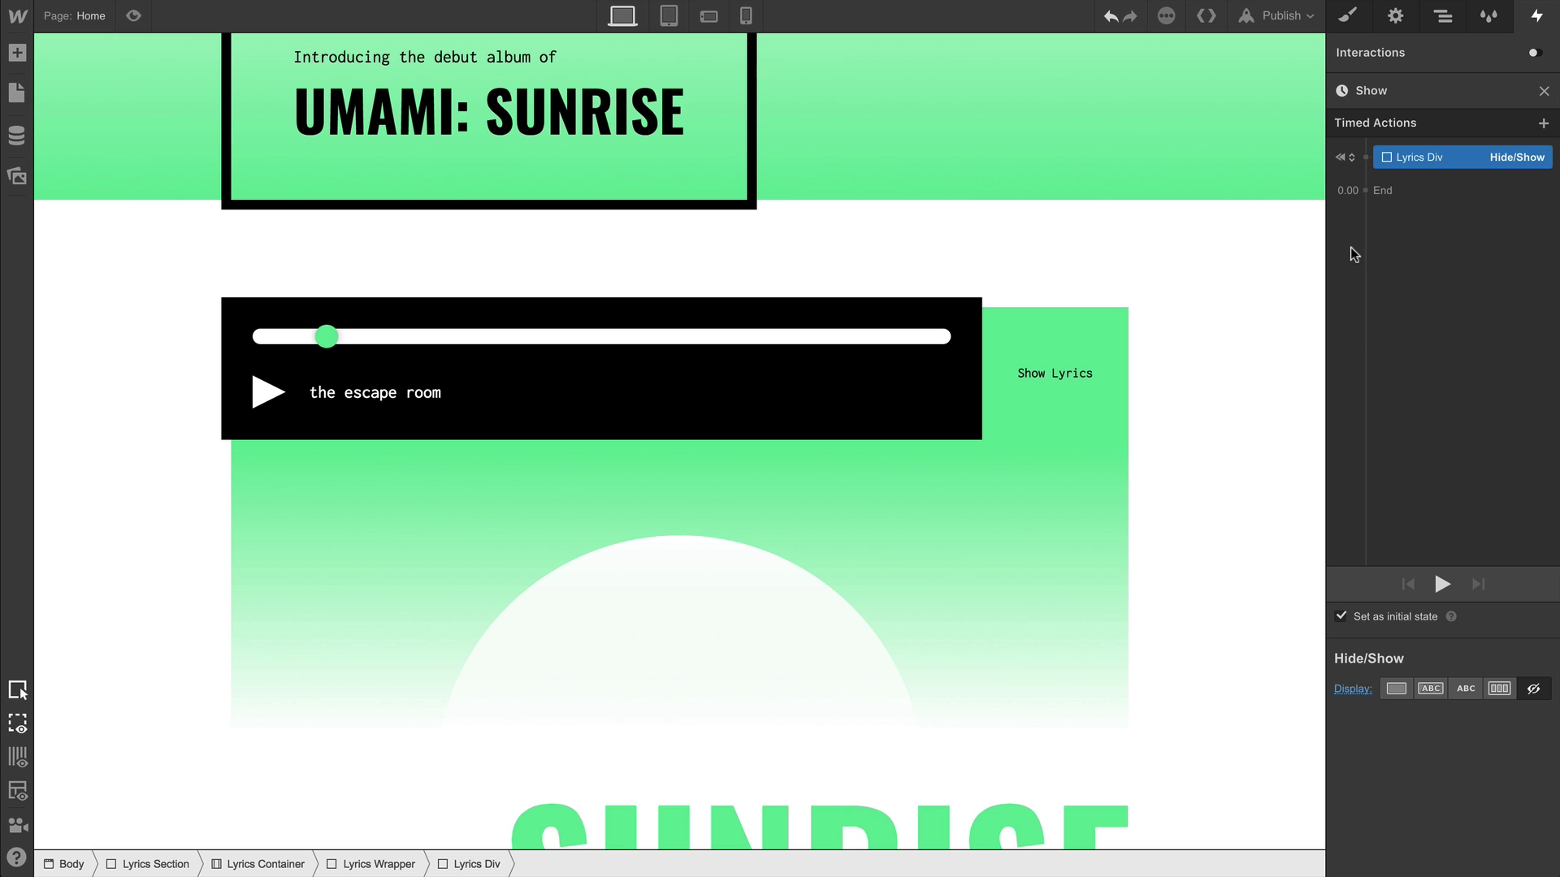
# Add a second Hide/Show action setting the Lyrics Div to display Block.
pyautogui.click(1348, 191)
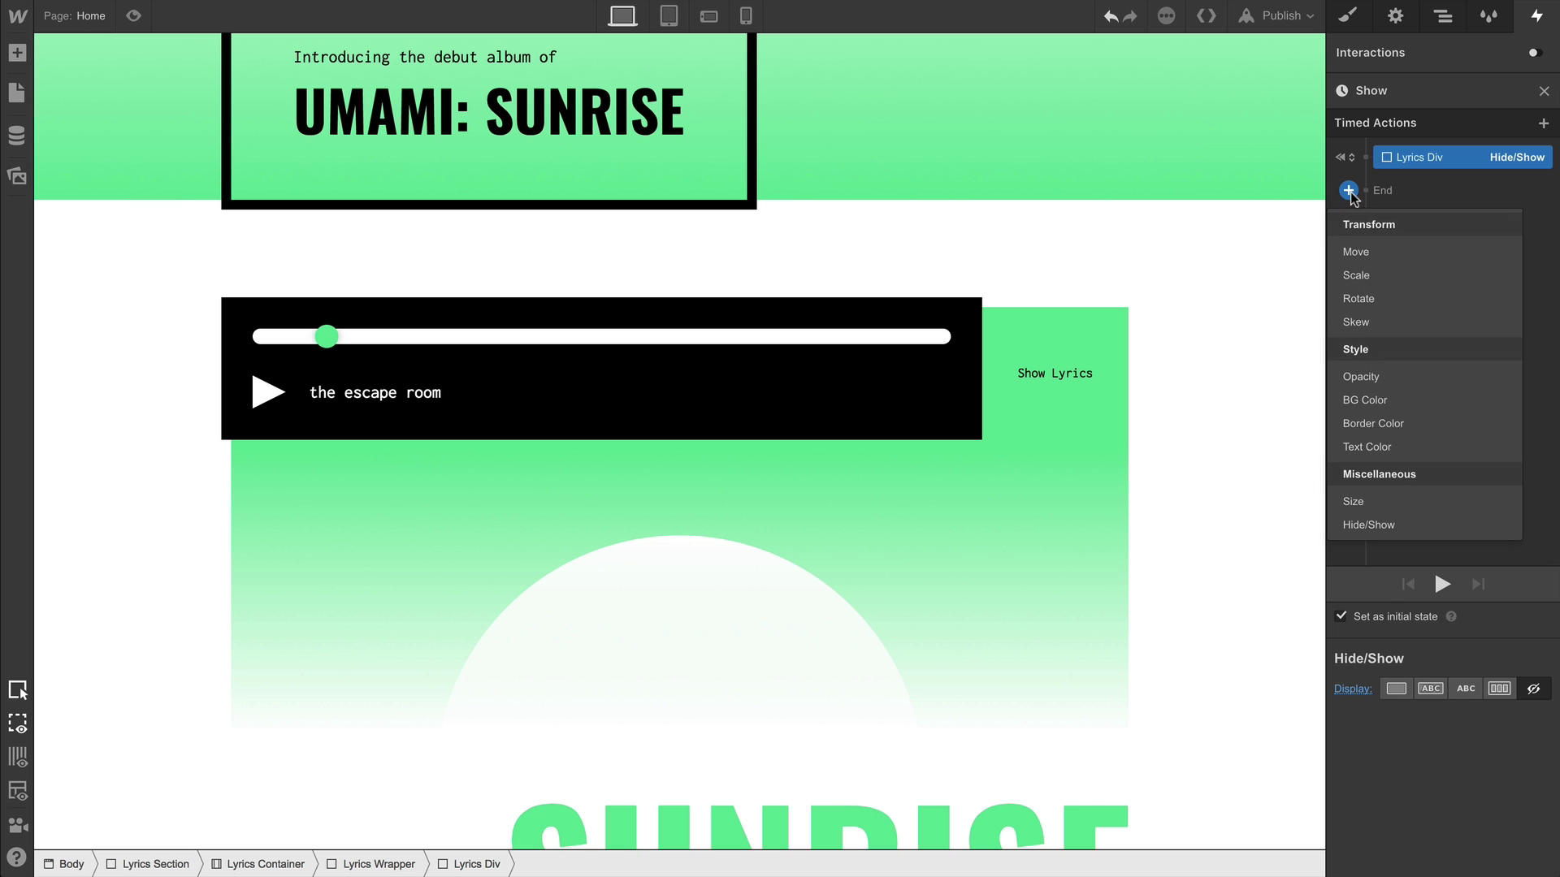
pyautogui.click(1372, 518)
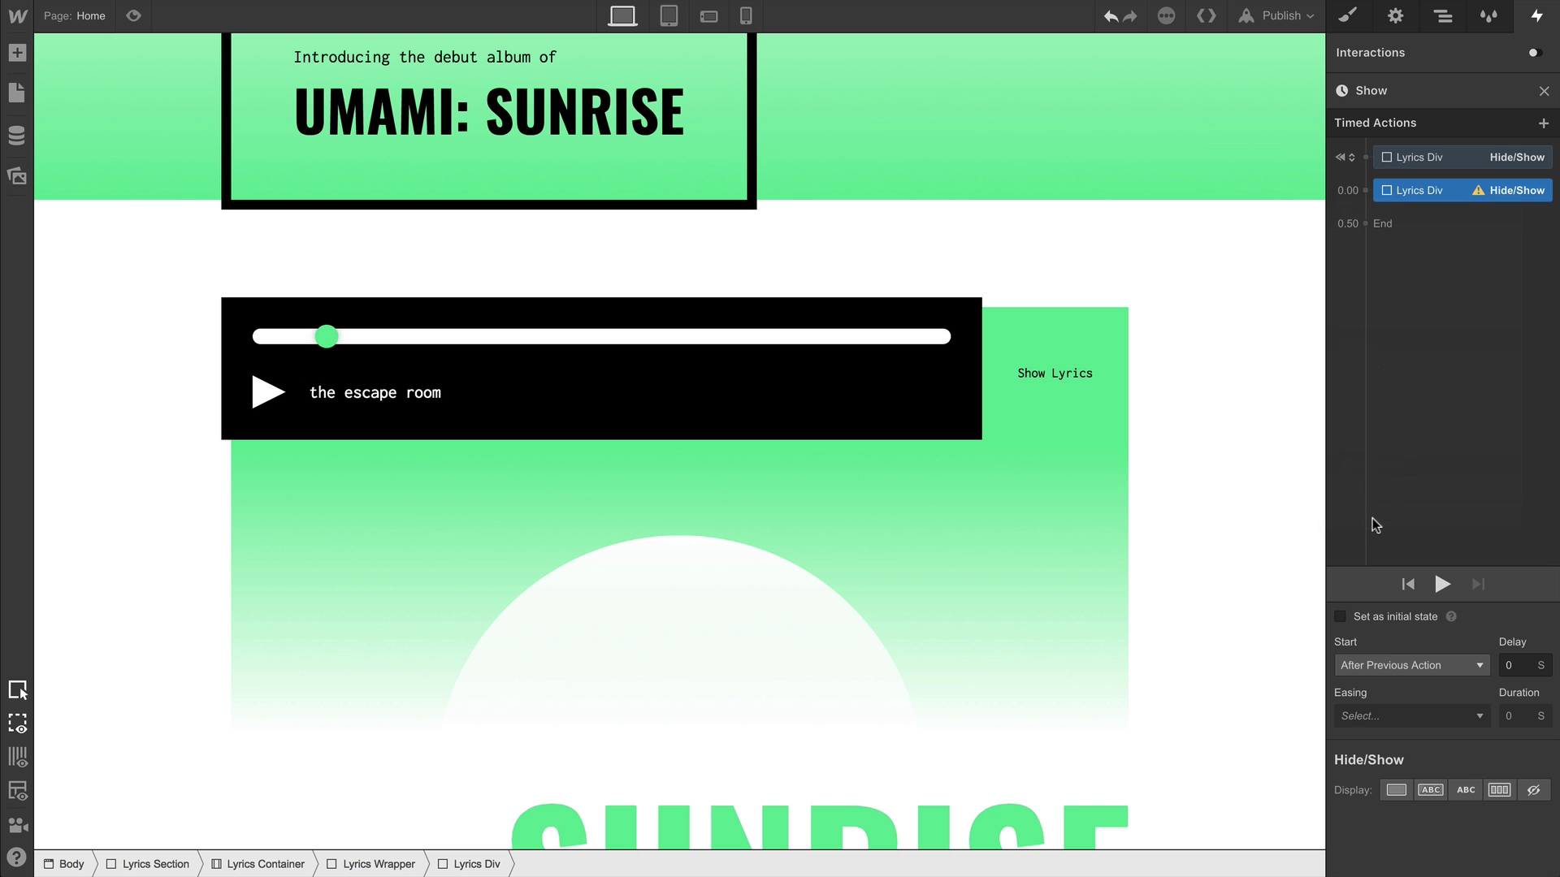
pyautogui.click(1395, 790)
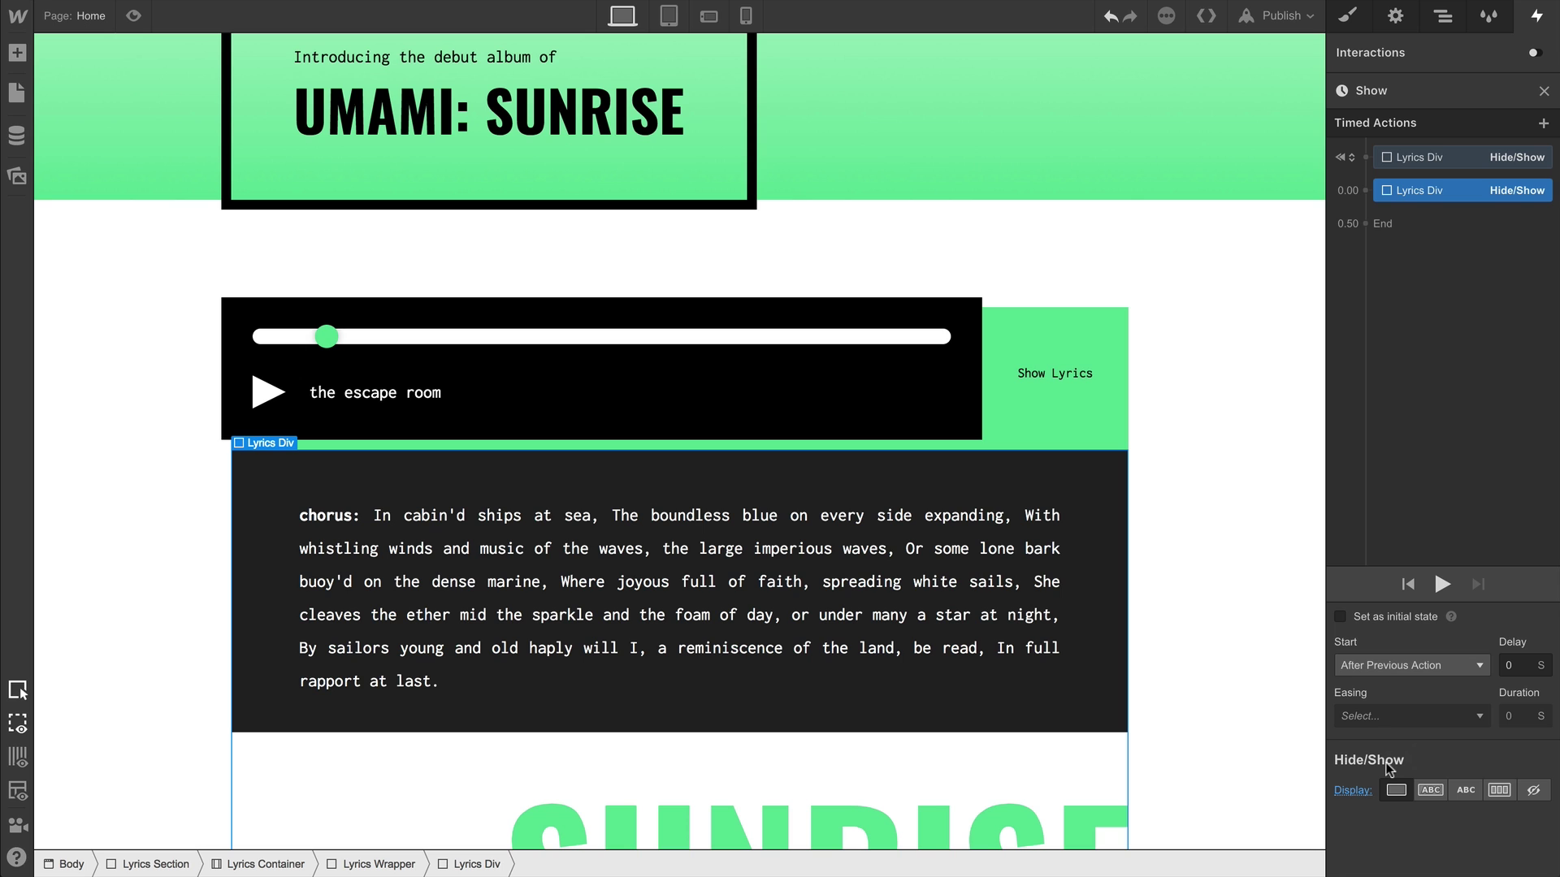
# Set On 2nd Click to start a new timed animation named 'Hide'.
pyautogui.click(1085, 416)
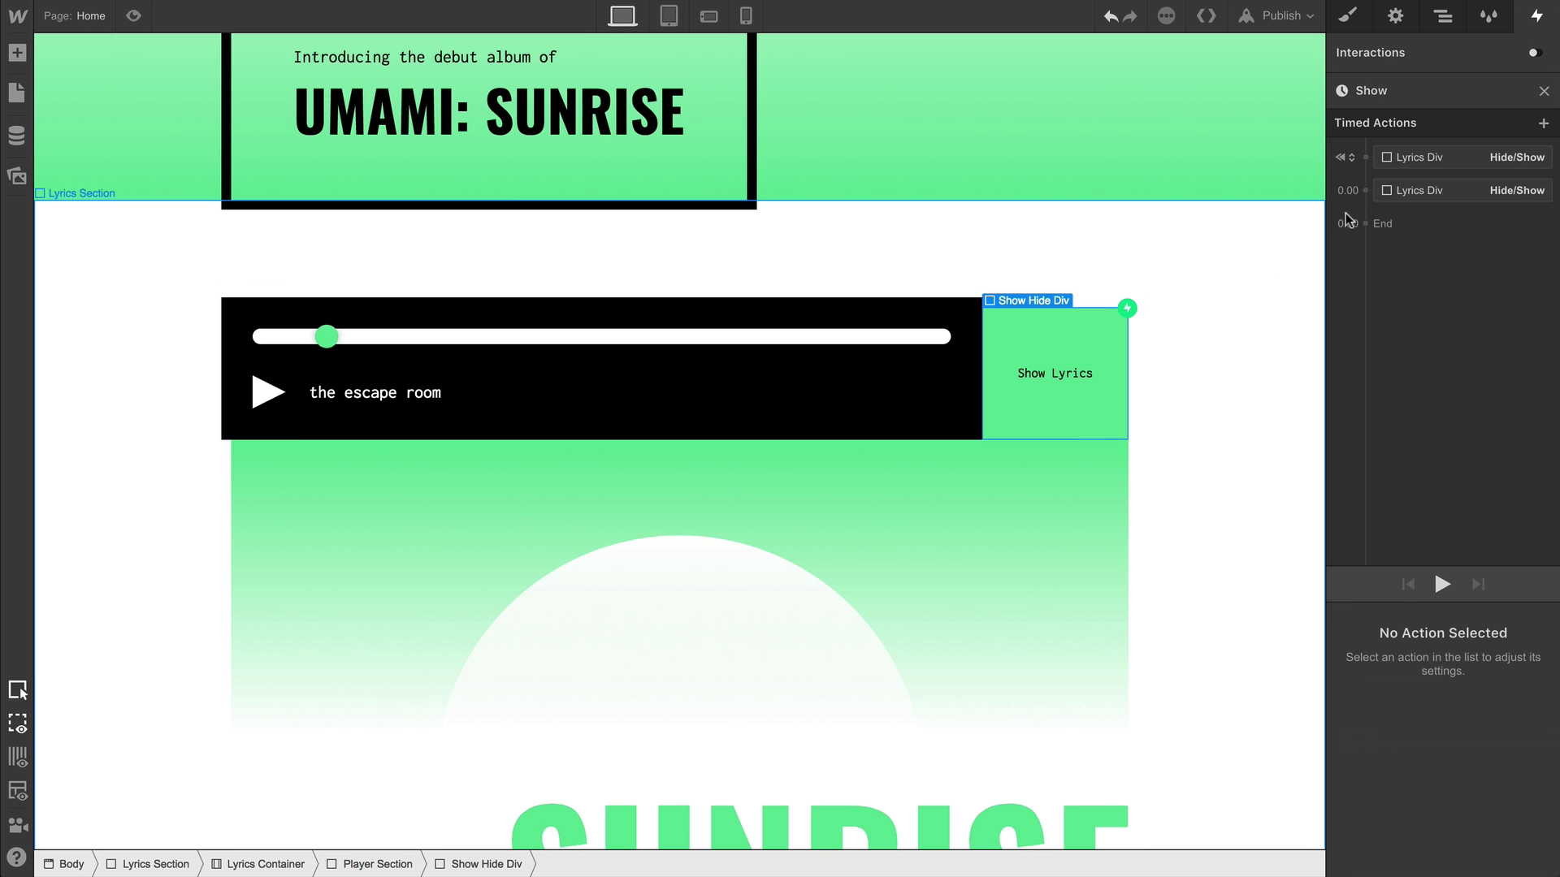
pyautogui.click(1543, 91)
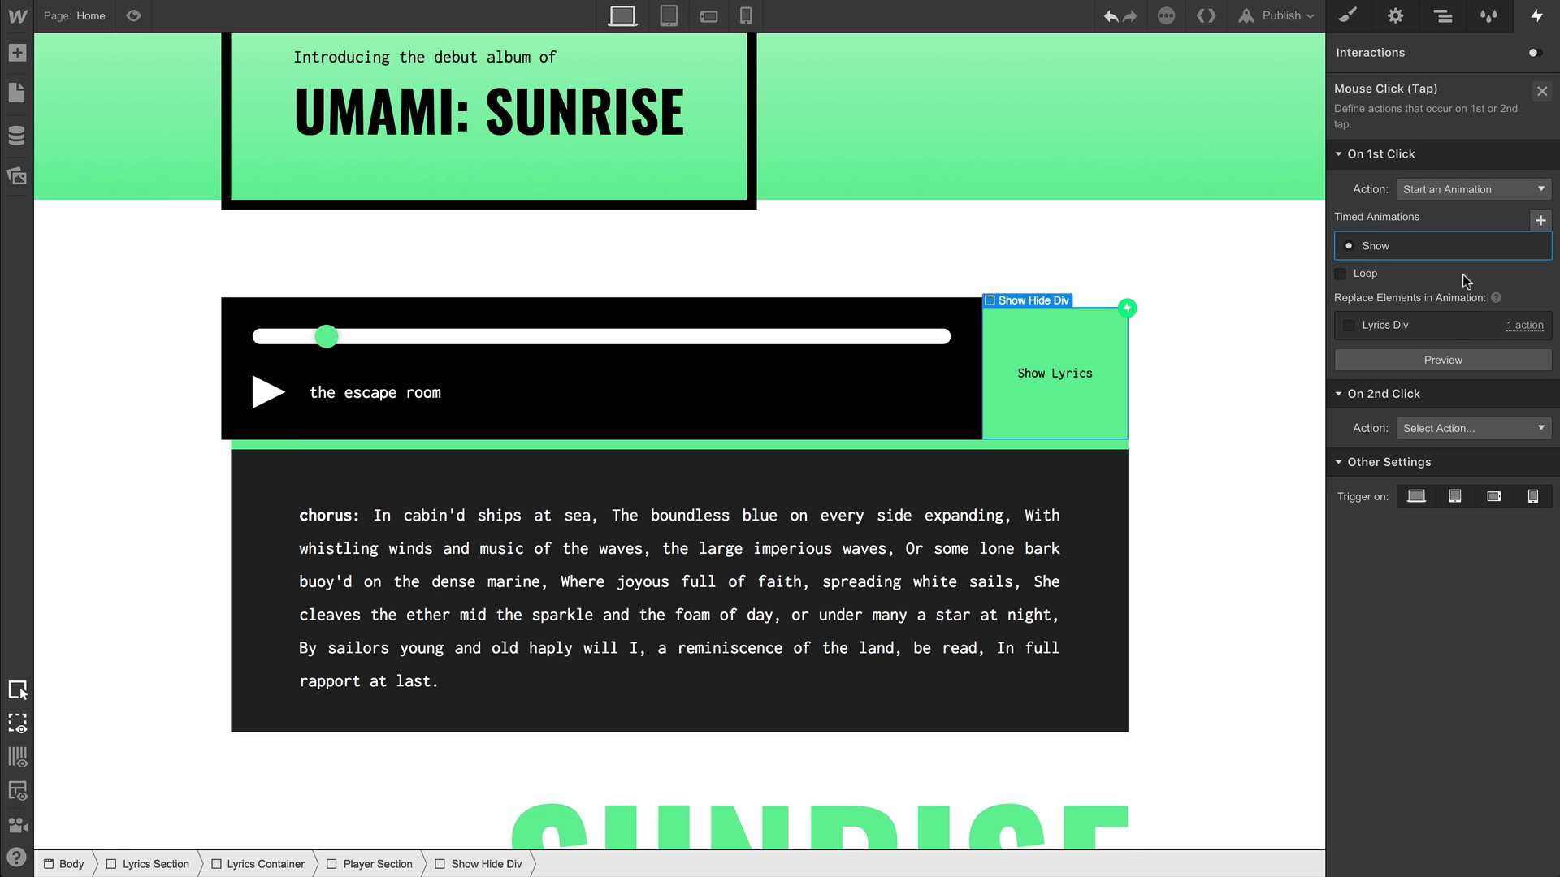
pyautogui.click(1433, 424)
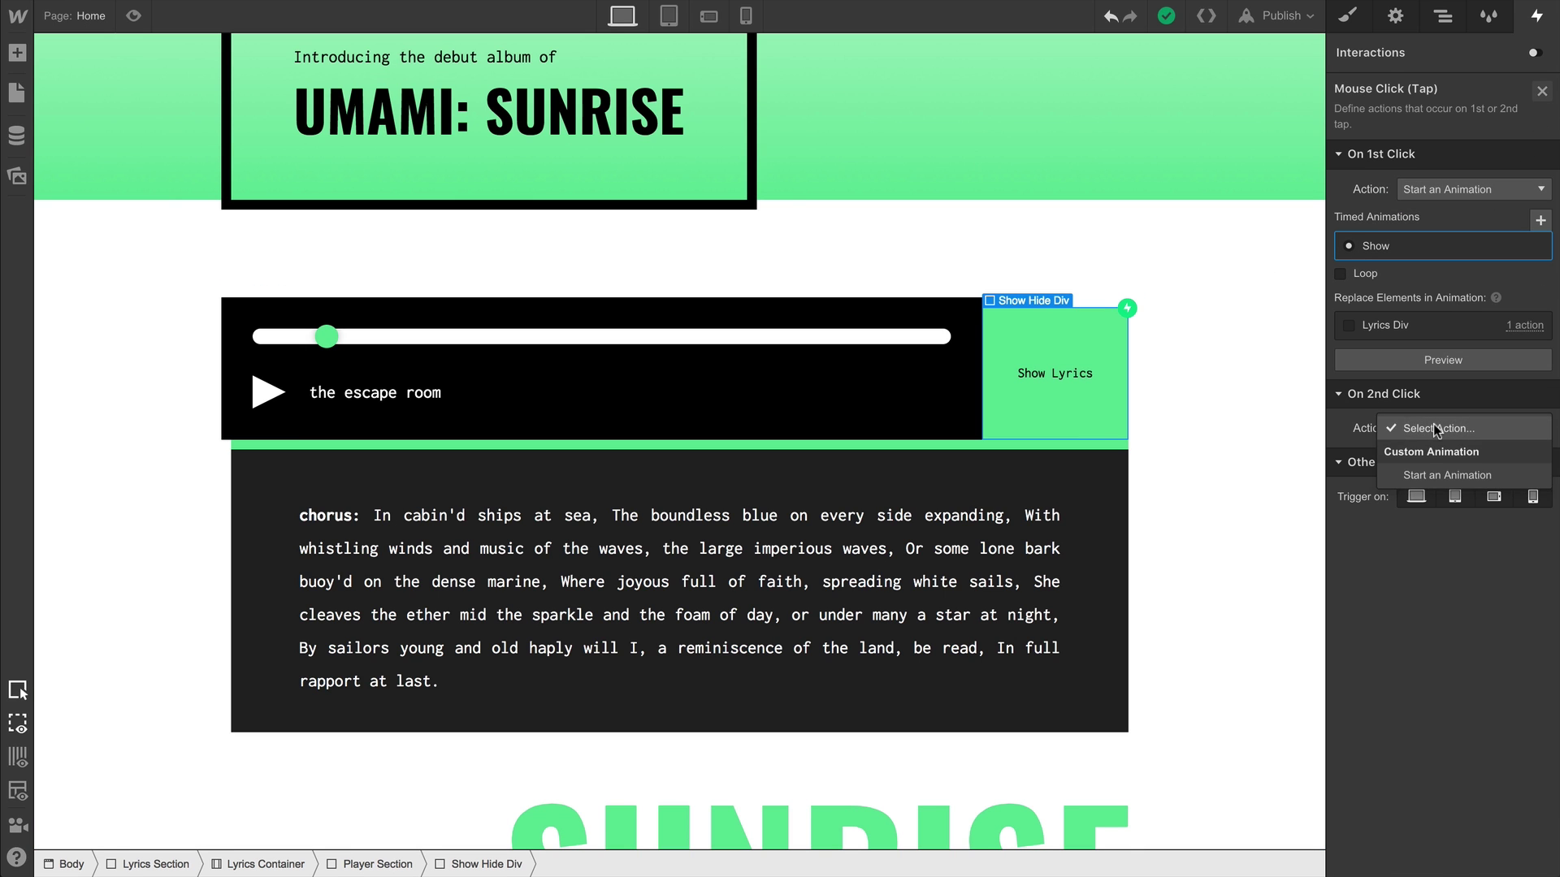
pyautogui.click(1438, 476)
pyautogui.click(1538, 458)
pyautogui.write('Hi')
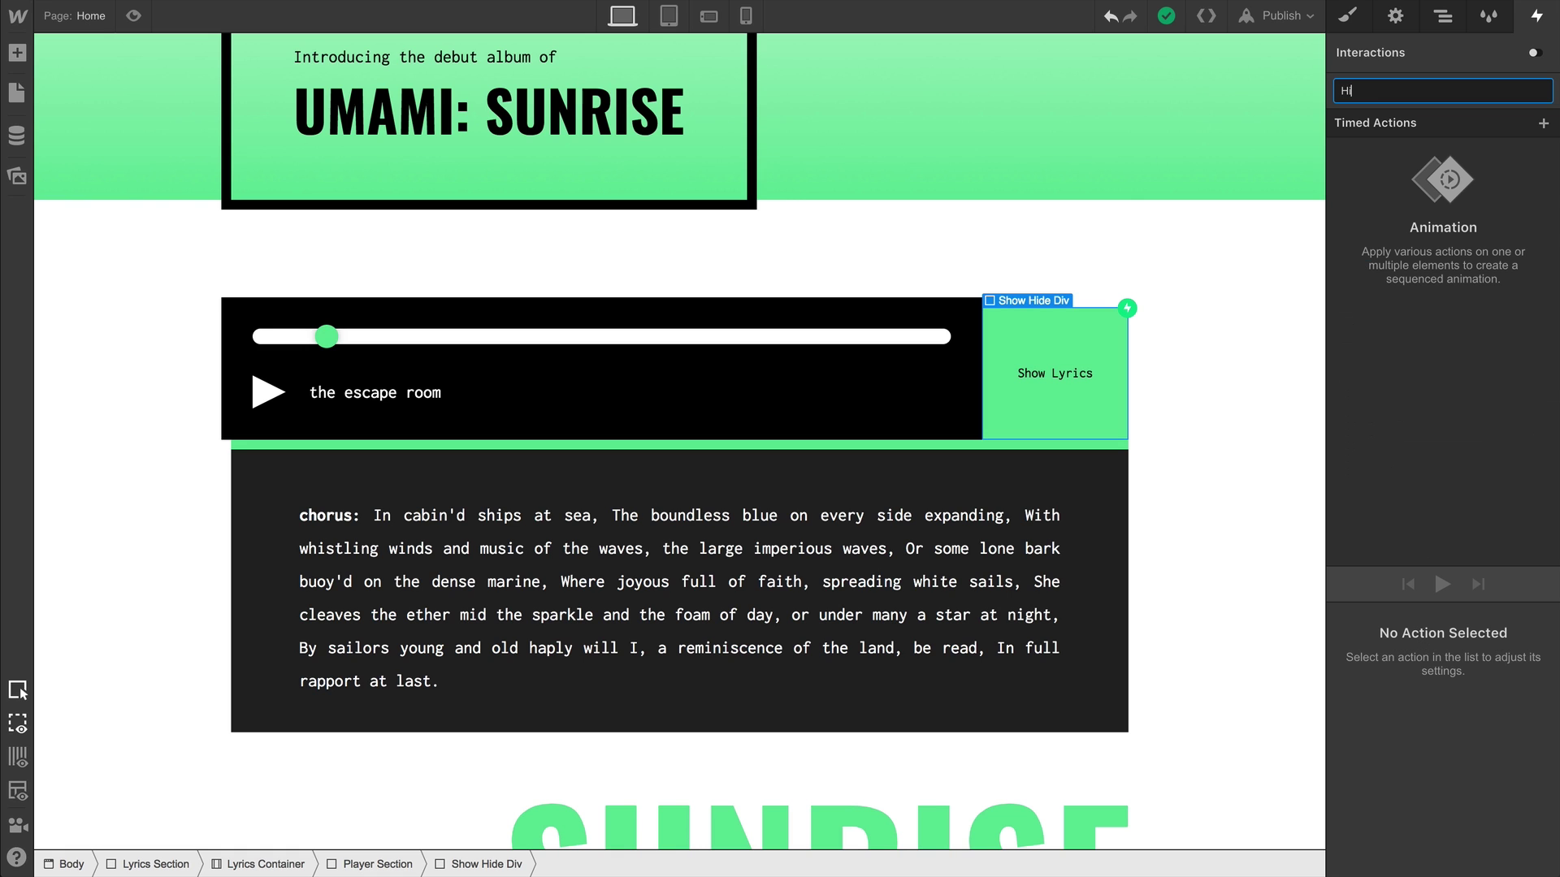
pyautogui.write('de')
pyautogui.press('Return')
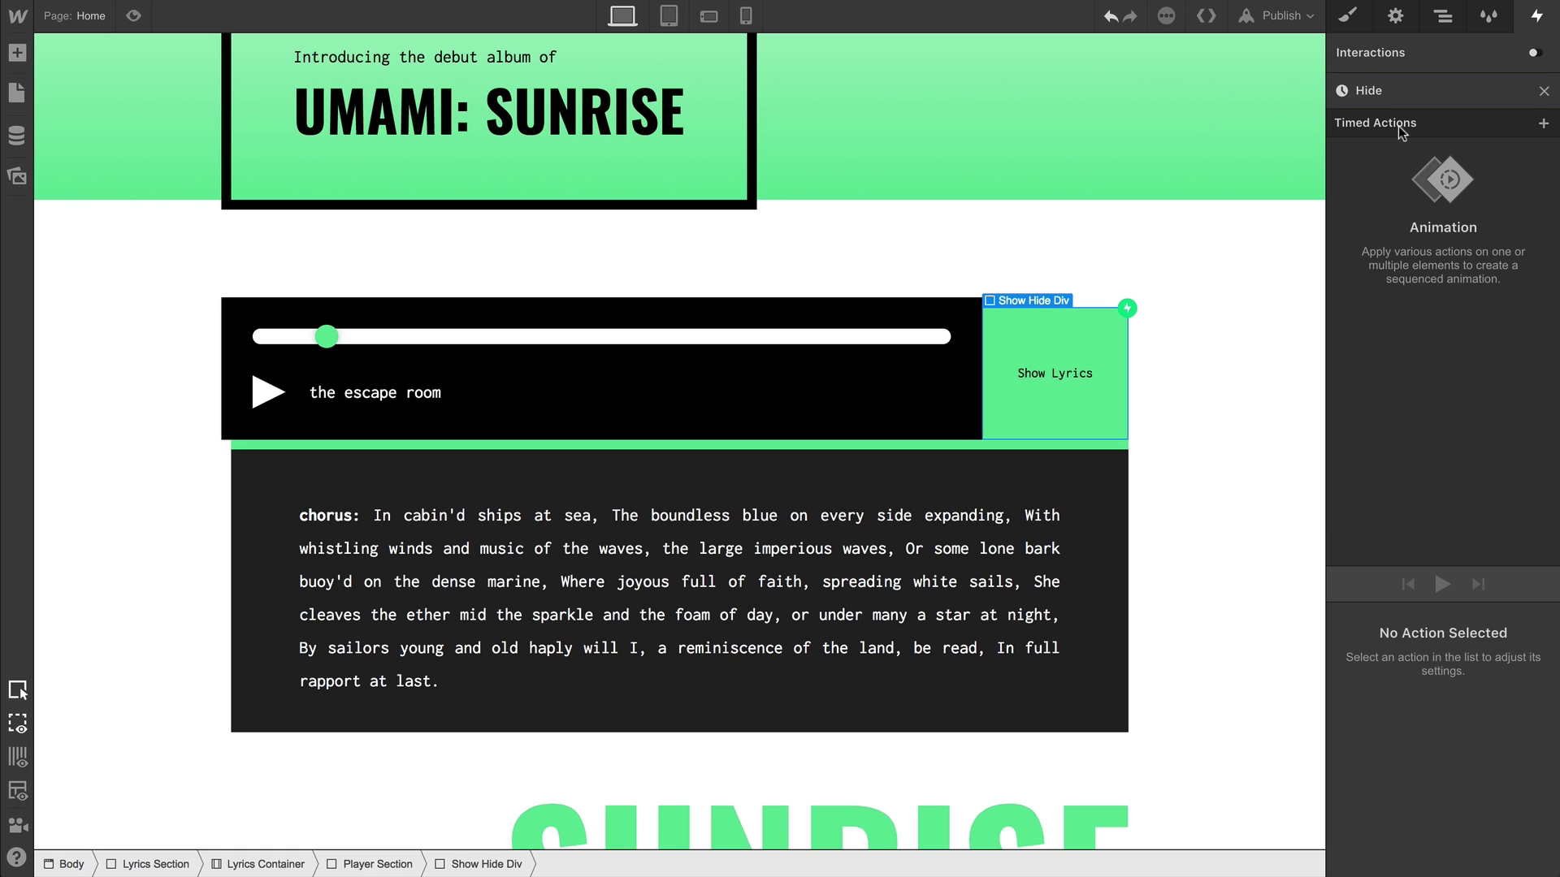
# Add a Hide/Show action setting the Lyrics Div to display None.
pyautogui.click(1109, 472)
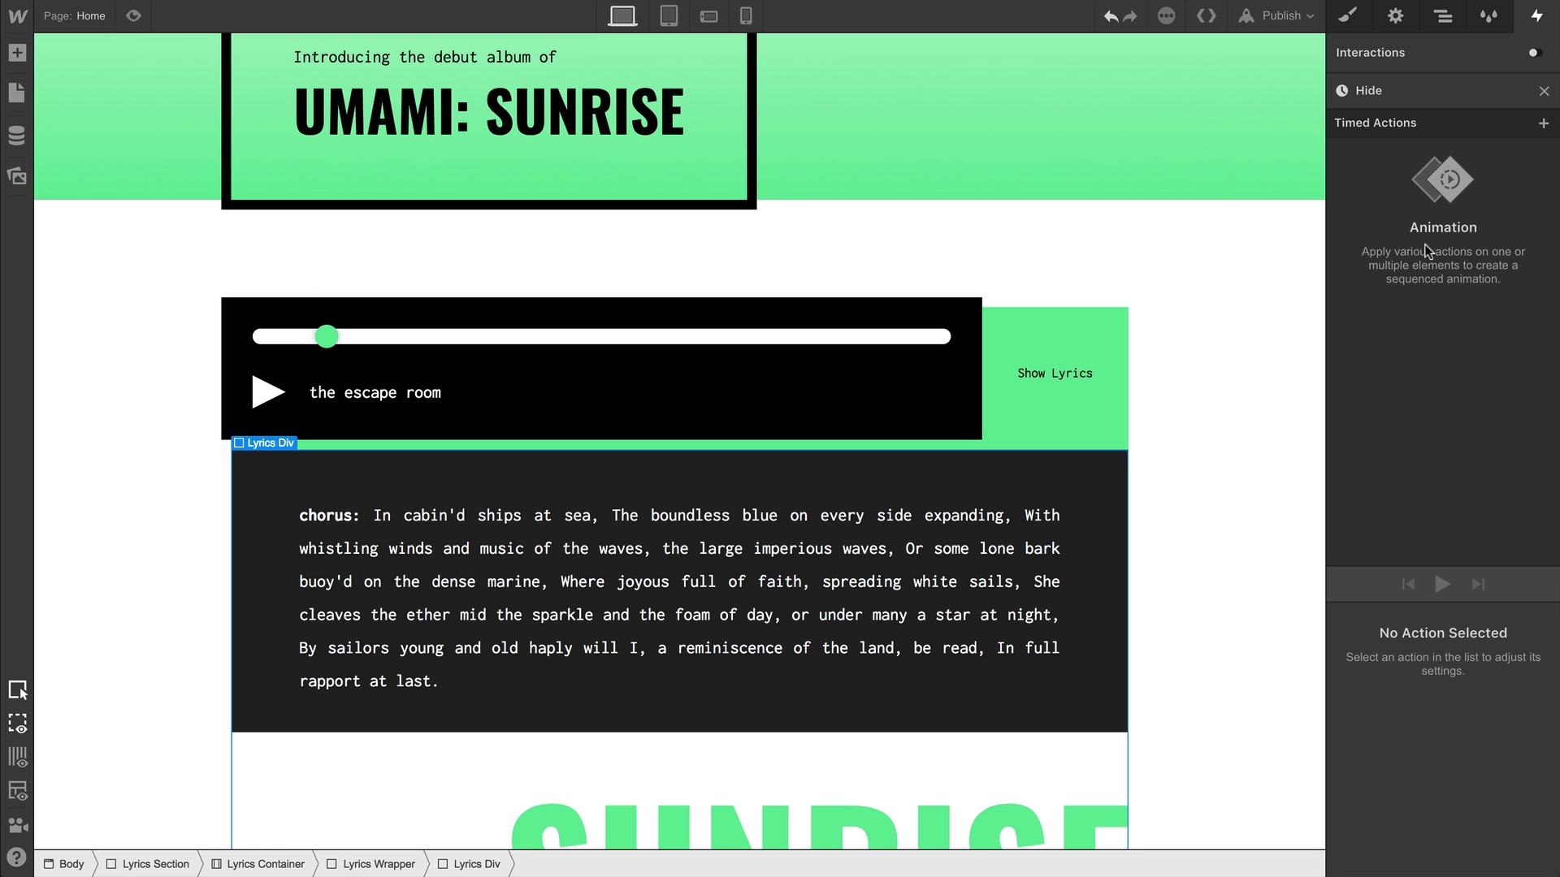
pyautogui.click(1543, 122)
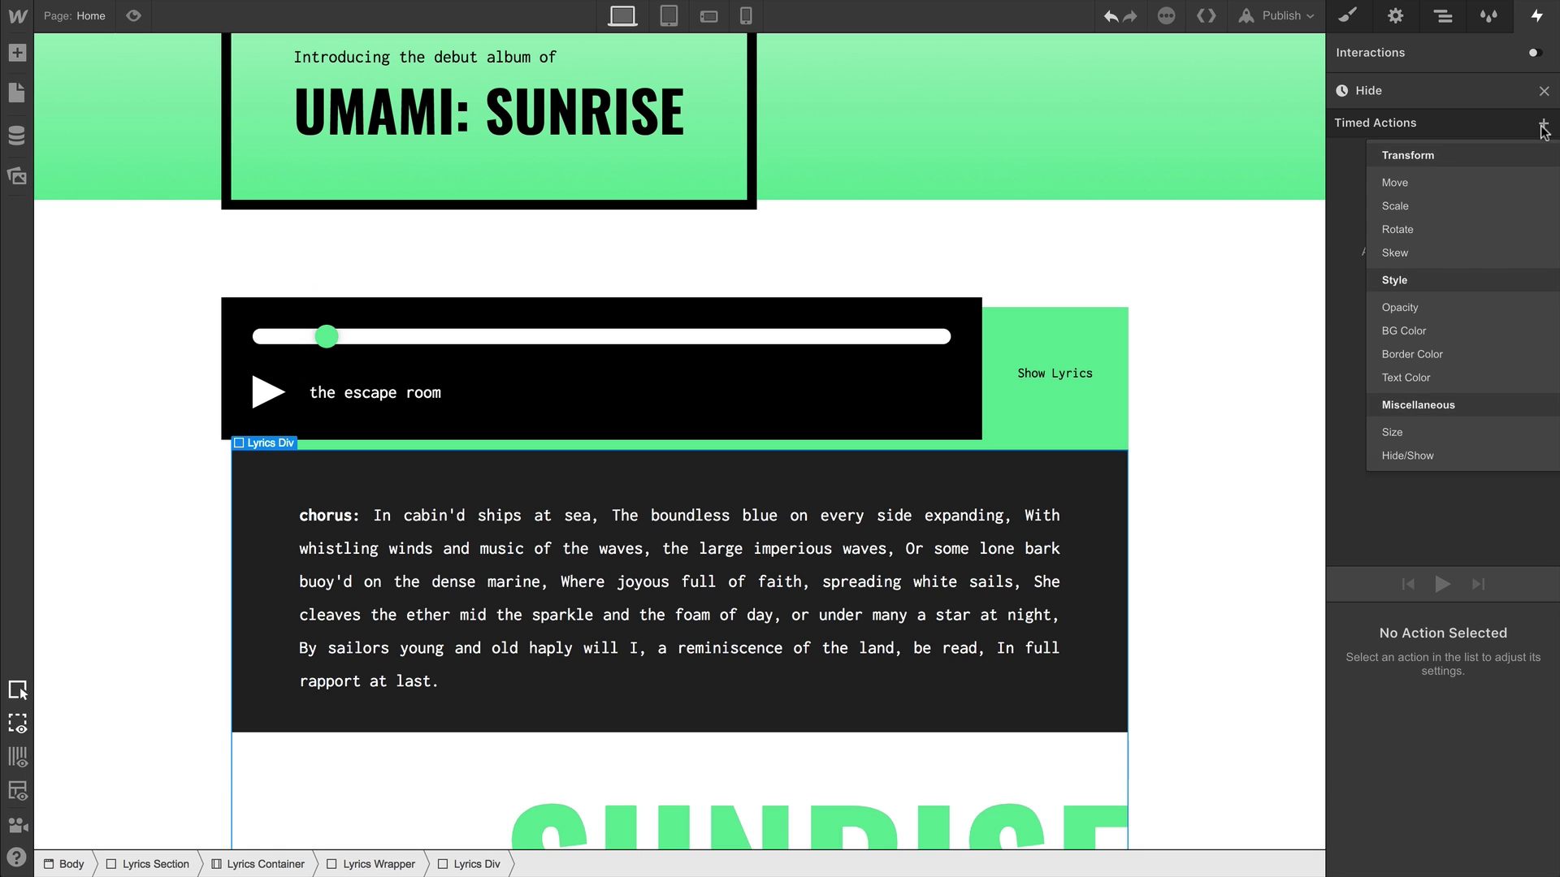
pyautogui.click(1417, 454)
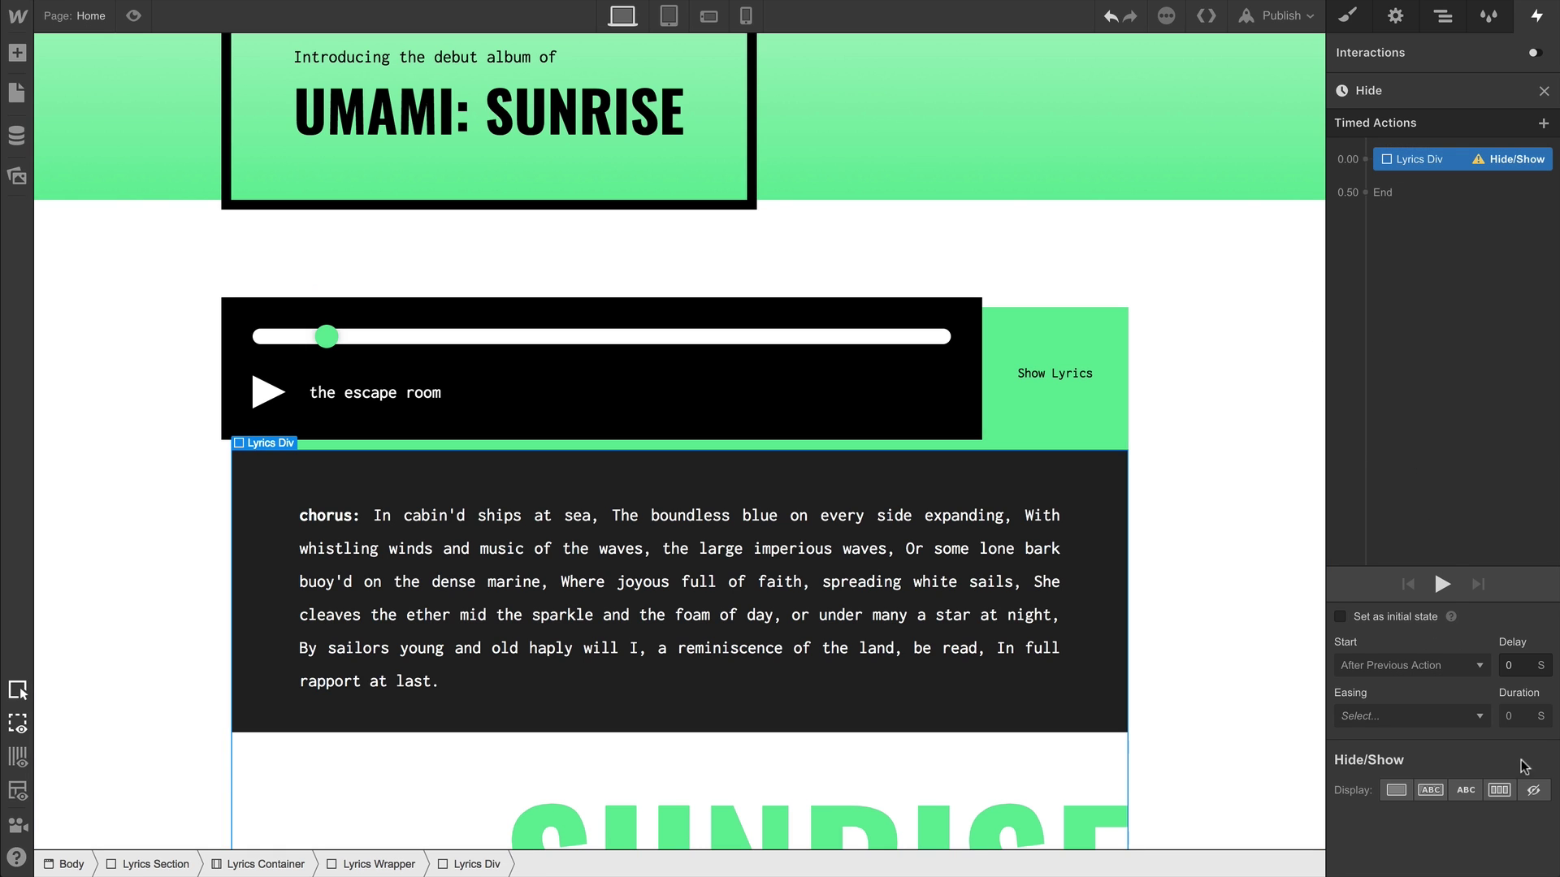
pyautogui.click(1533, 789)
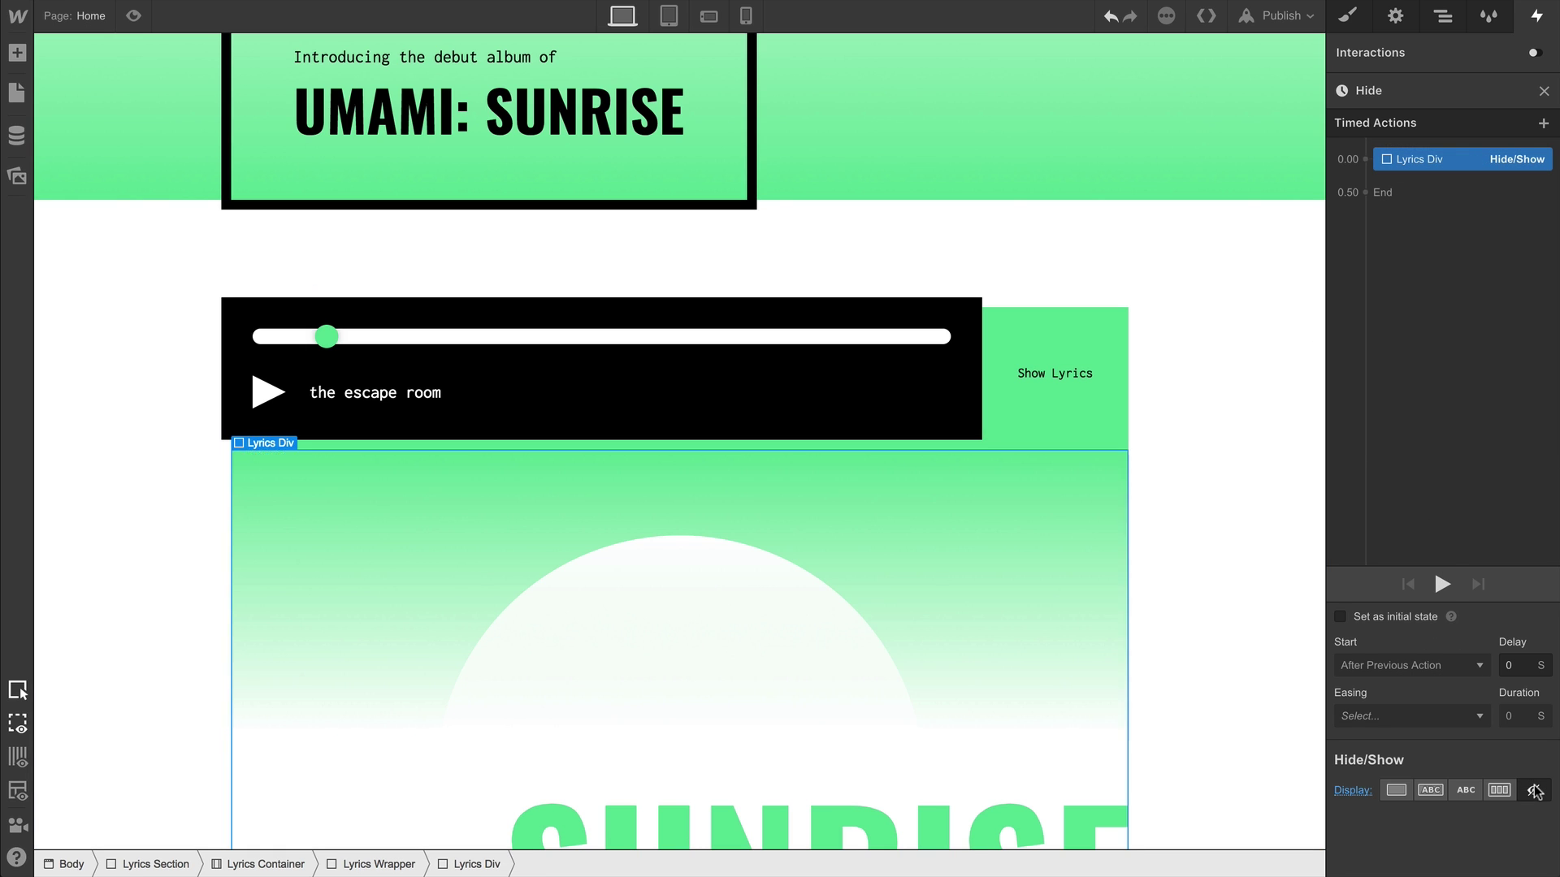
# Preview the page and toggle the lyrics panel open and closed several times.
pyautogui.click(134, 15)
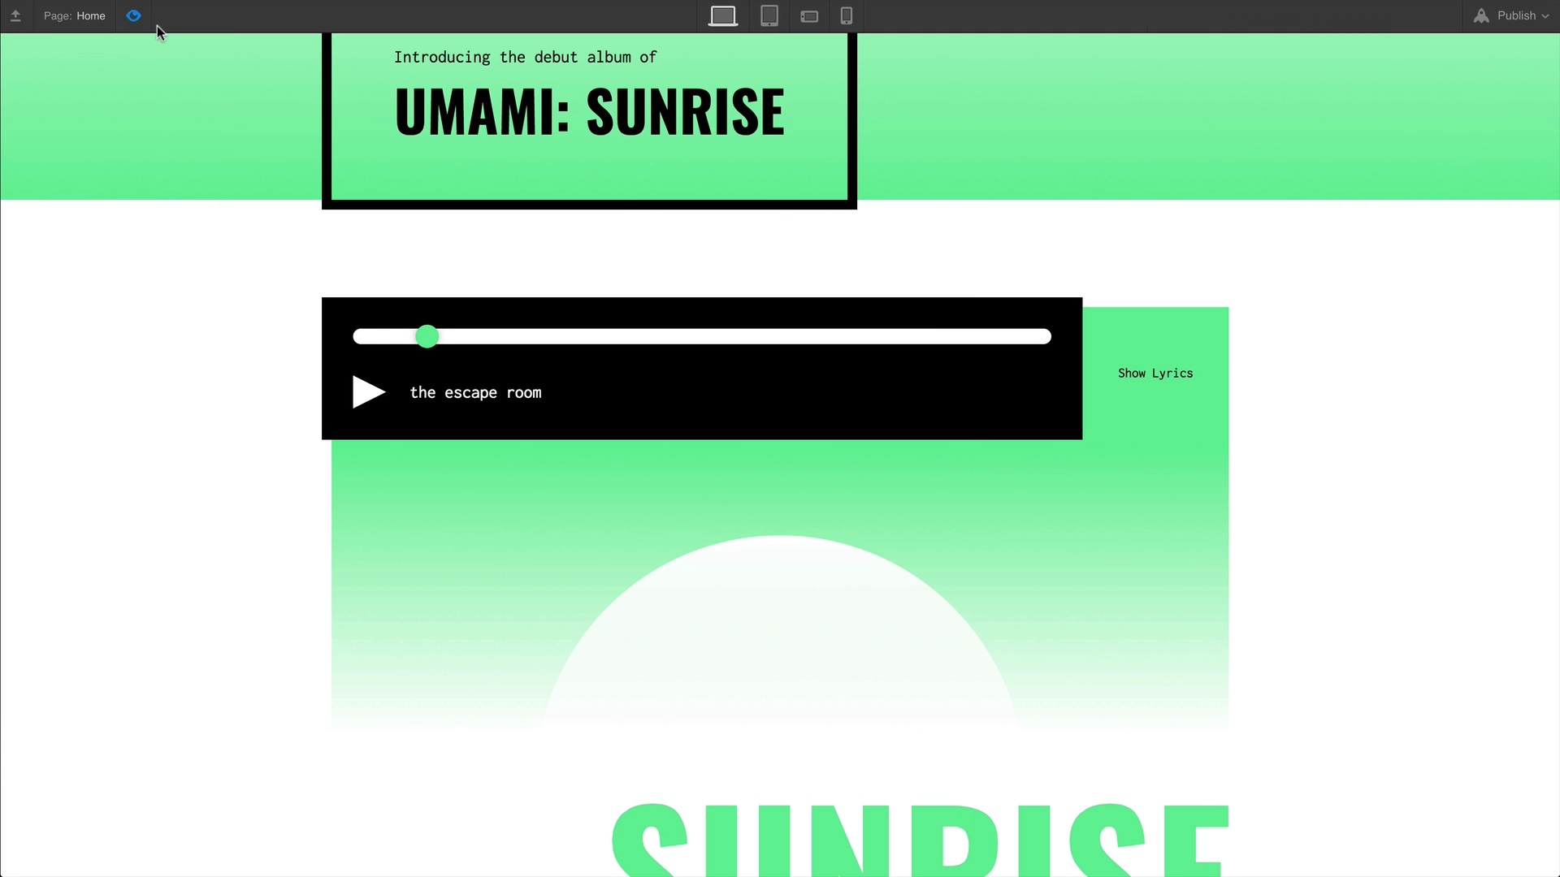
pyautogui.click(1110, 390)
pyautogui.click(1109, 390)
pyautogui.click(1110, 390)
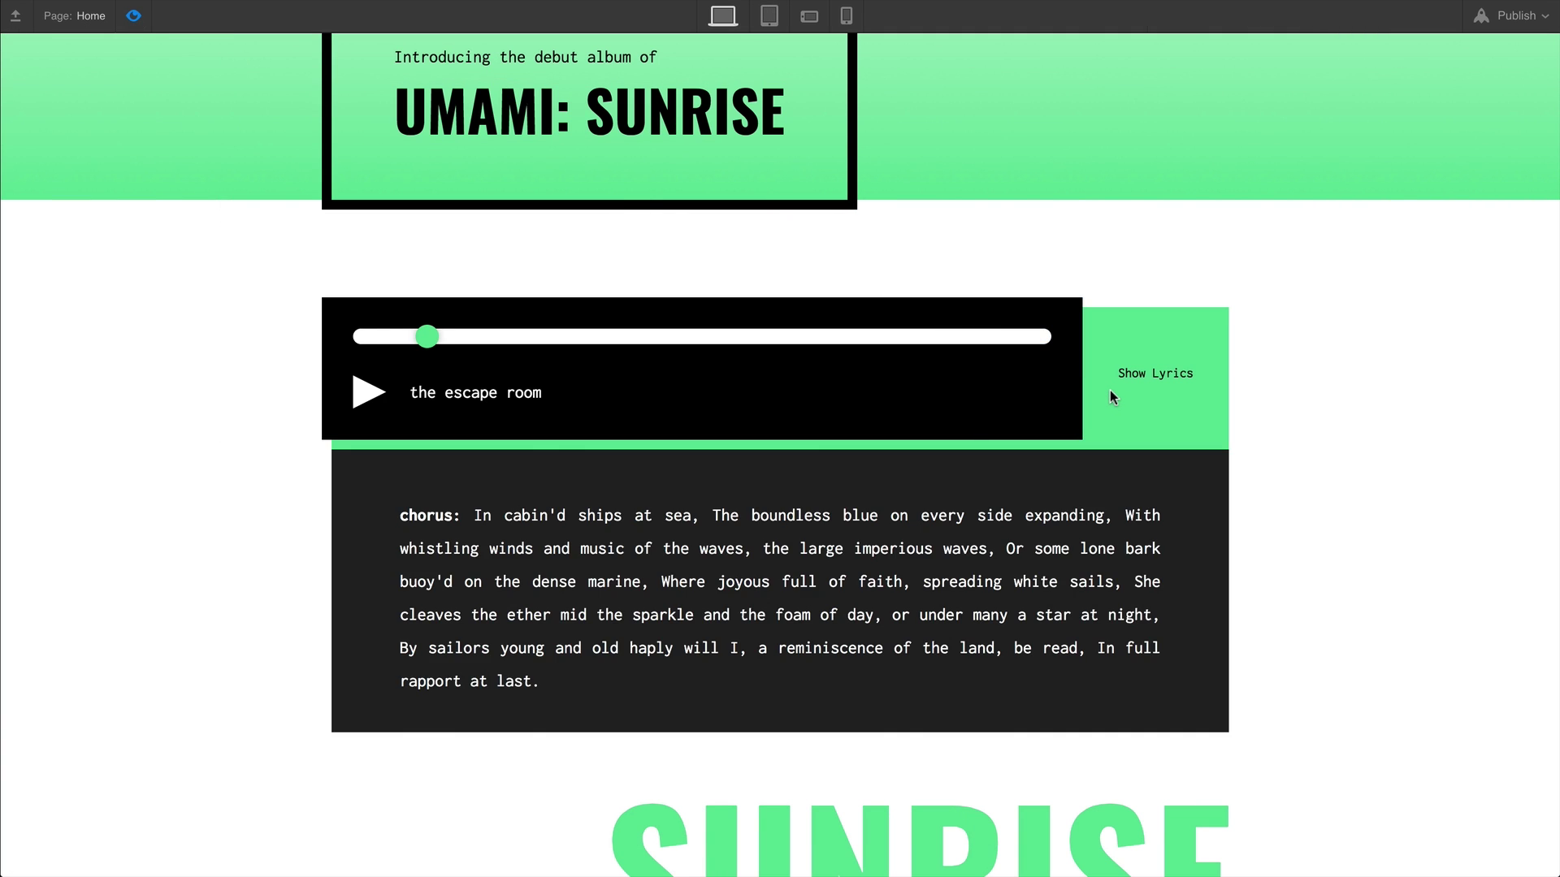
pyautogui.click(1110, 391)
pyautogui.click(1110, 390)
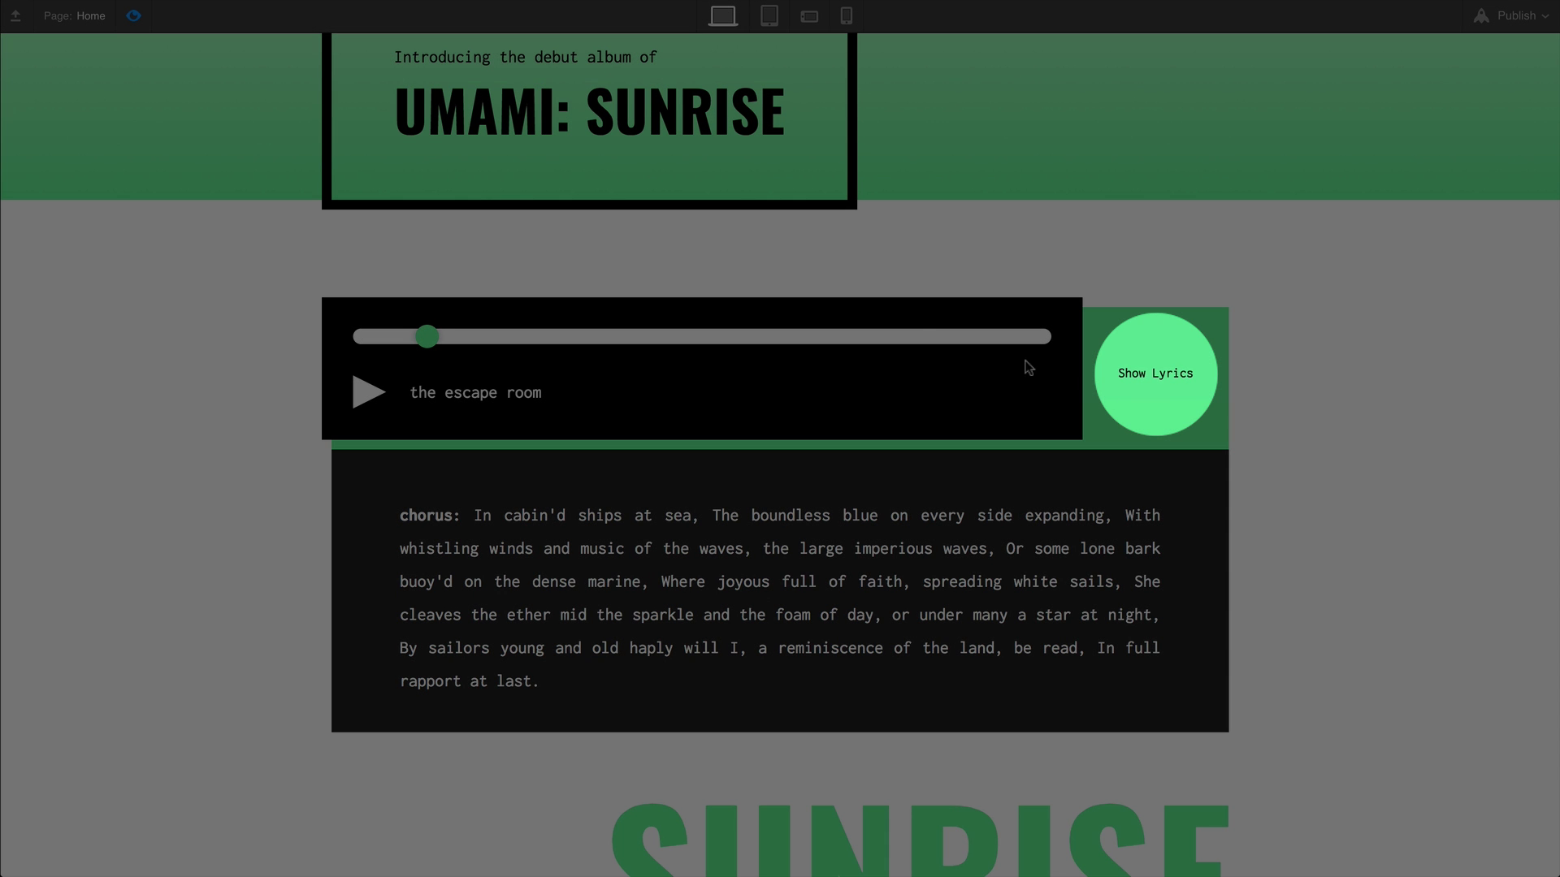
# Back in the Designer, duplicate the Show Lyrics text and make the copy read 'Hide Lyrics'.
pyautogui.press('super+shift+p')
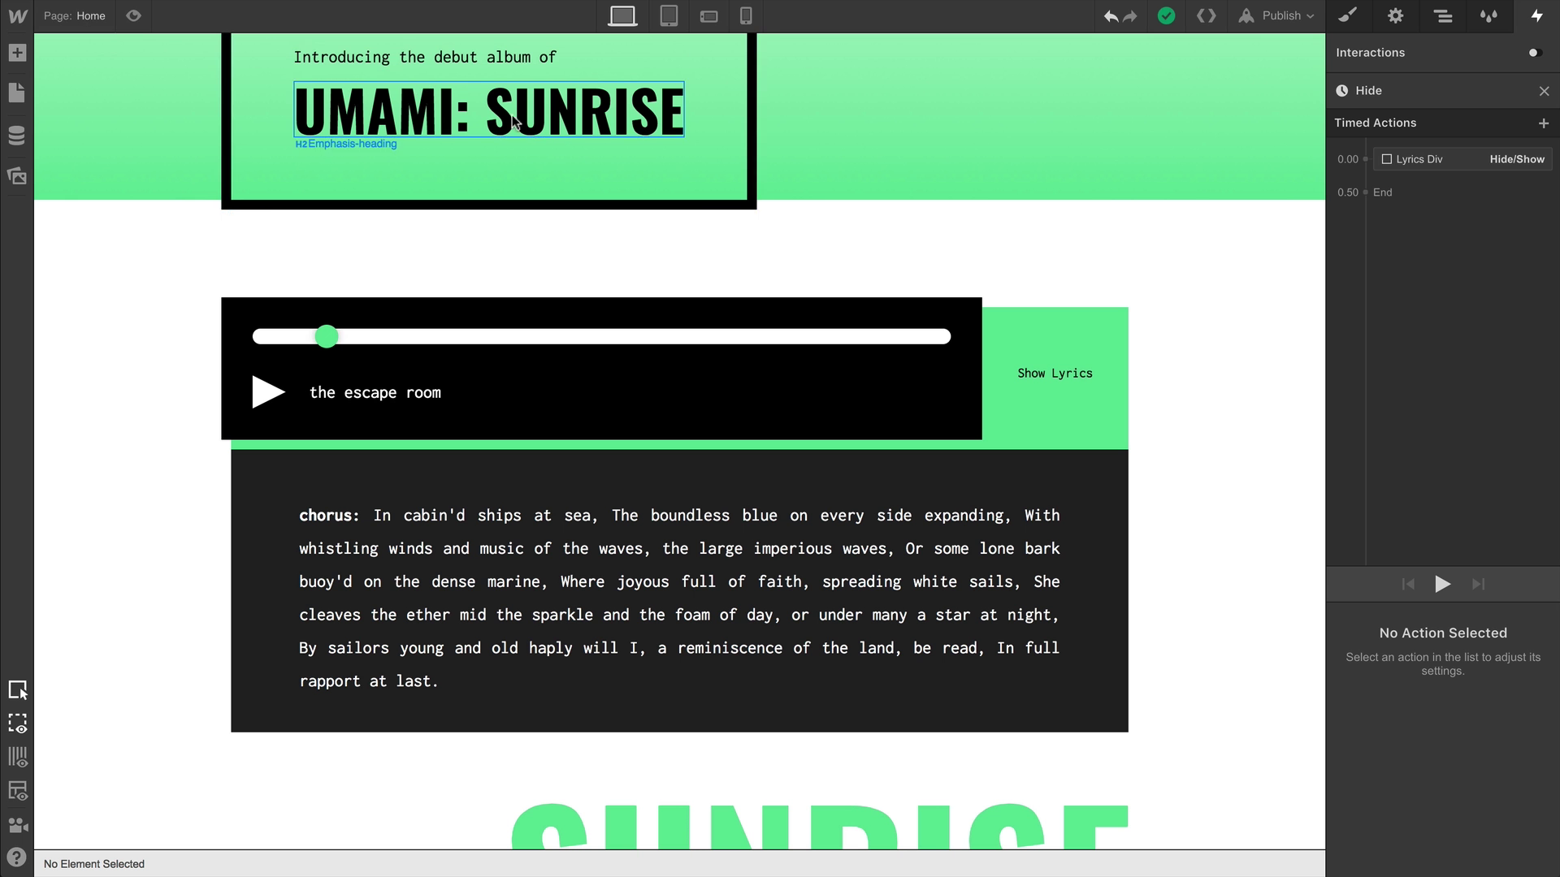
pyautogui.rightClick(1056, 377)
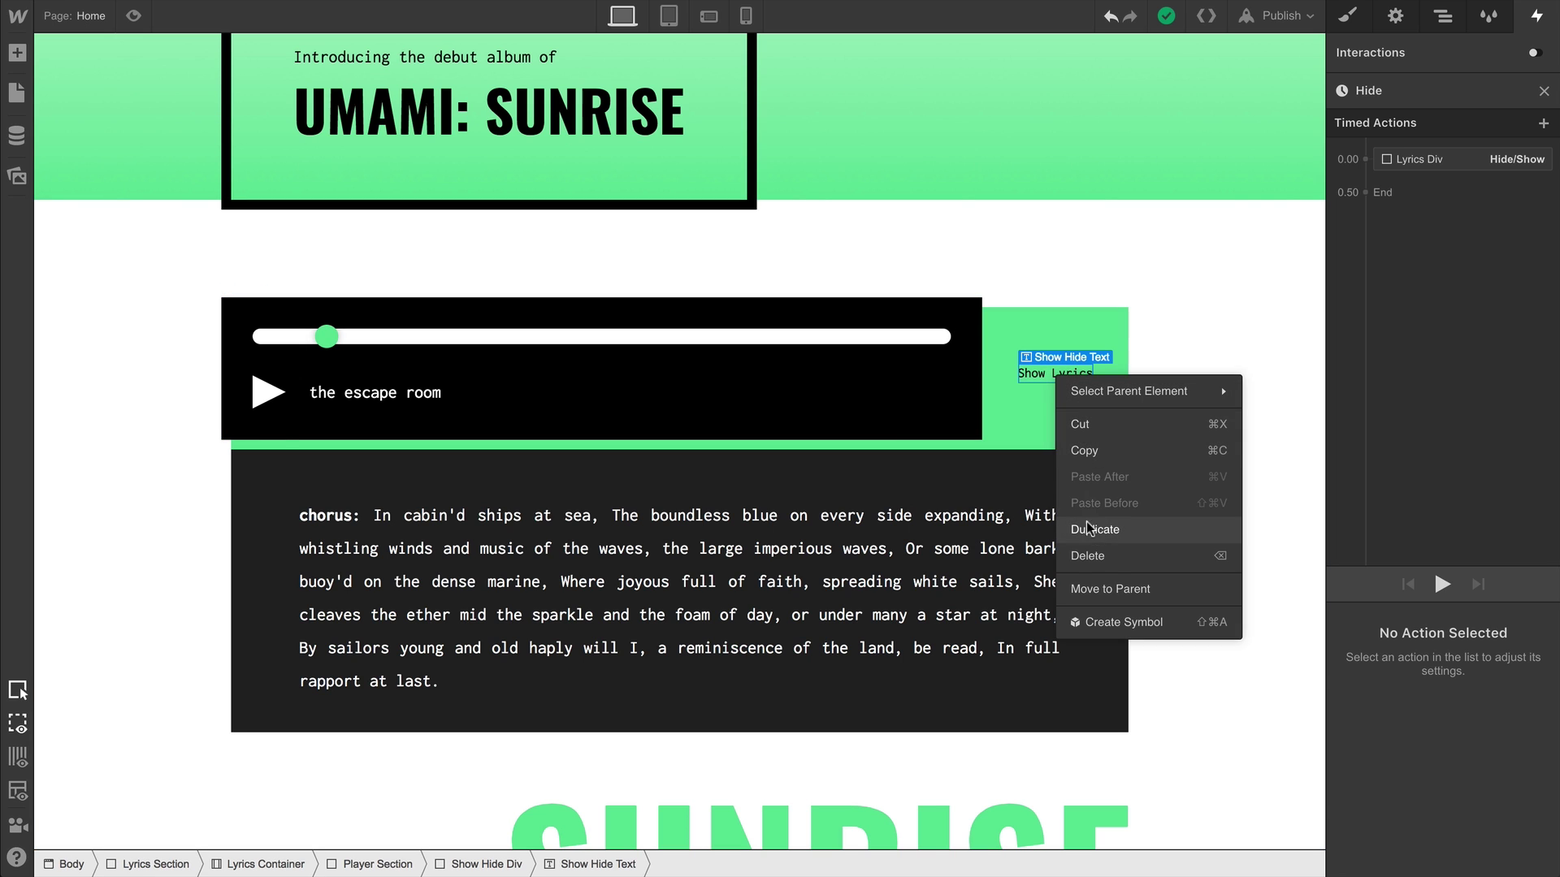
pyautogui.click(1093, 530)
pyautogui.doubleClick(1077, 372)
pyautogui.write('Hide Lyrics')
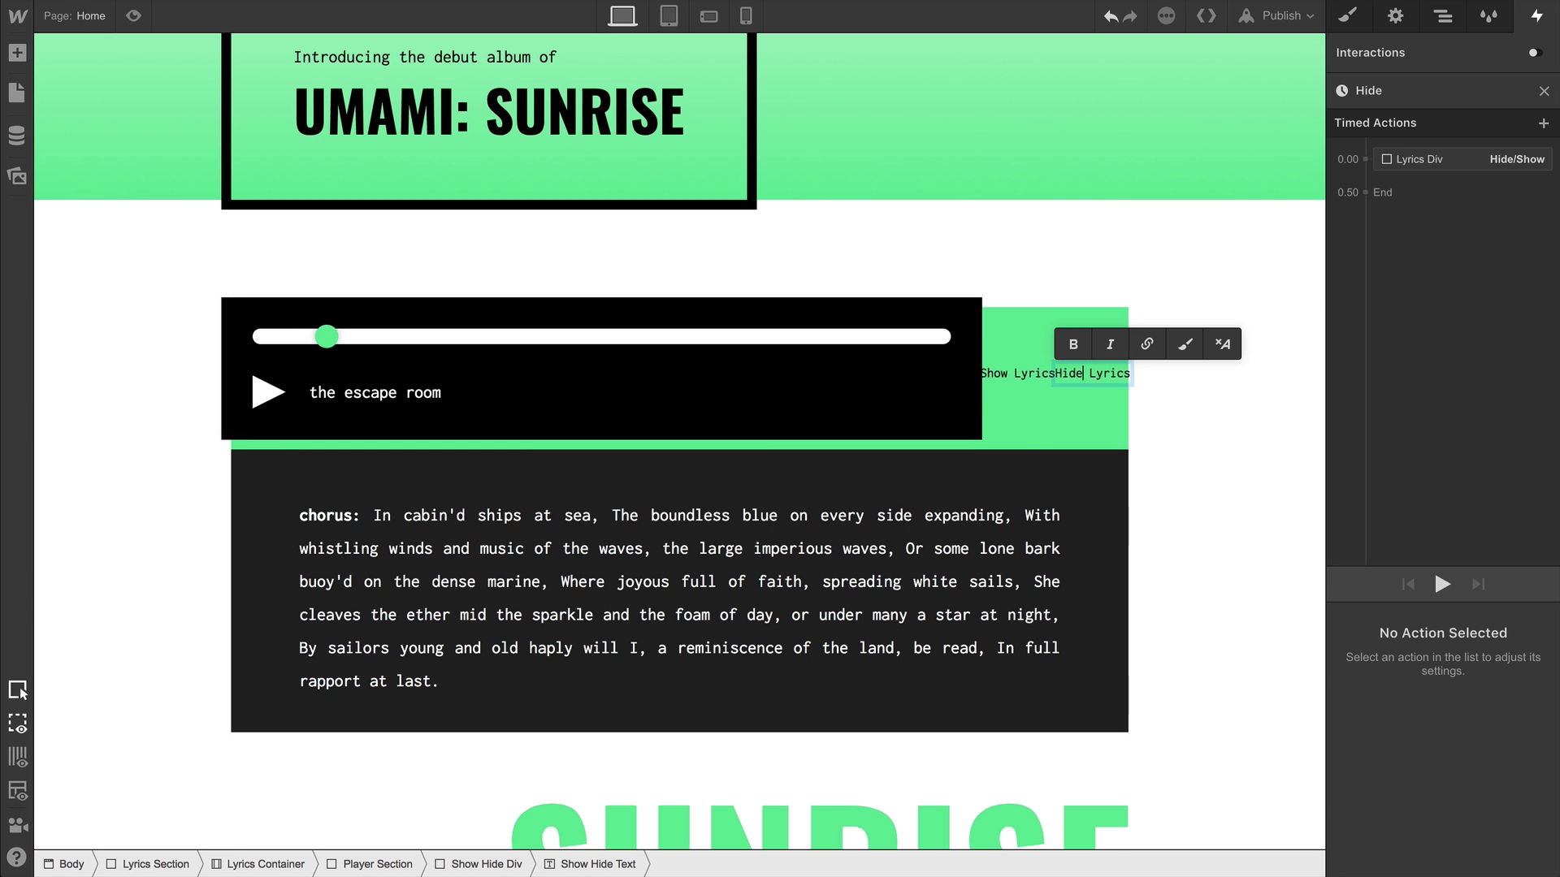
pyautogui.click(1081, 394)
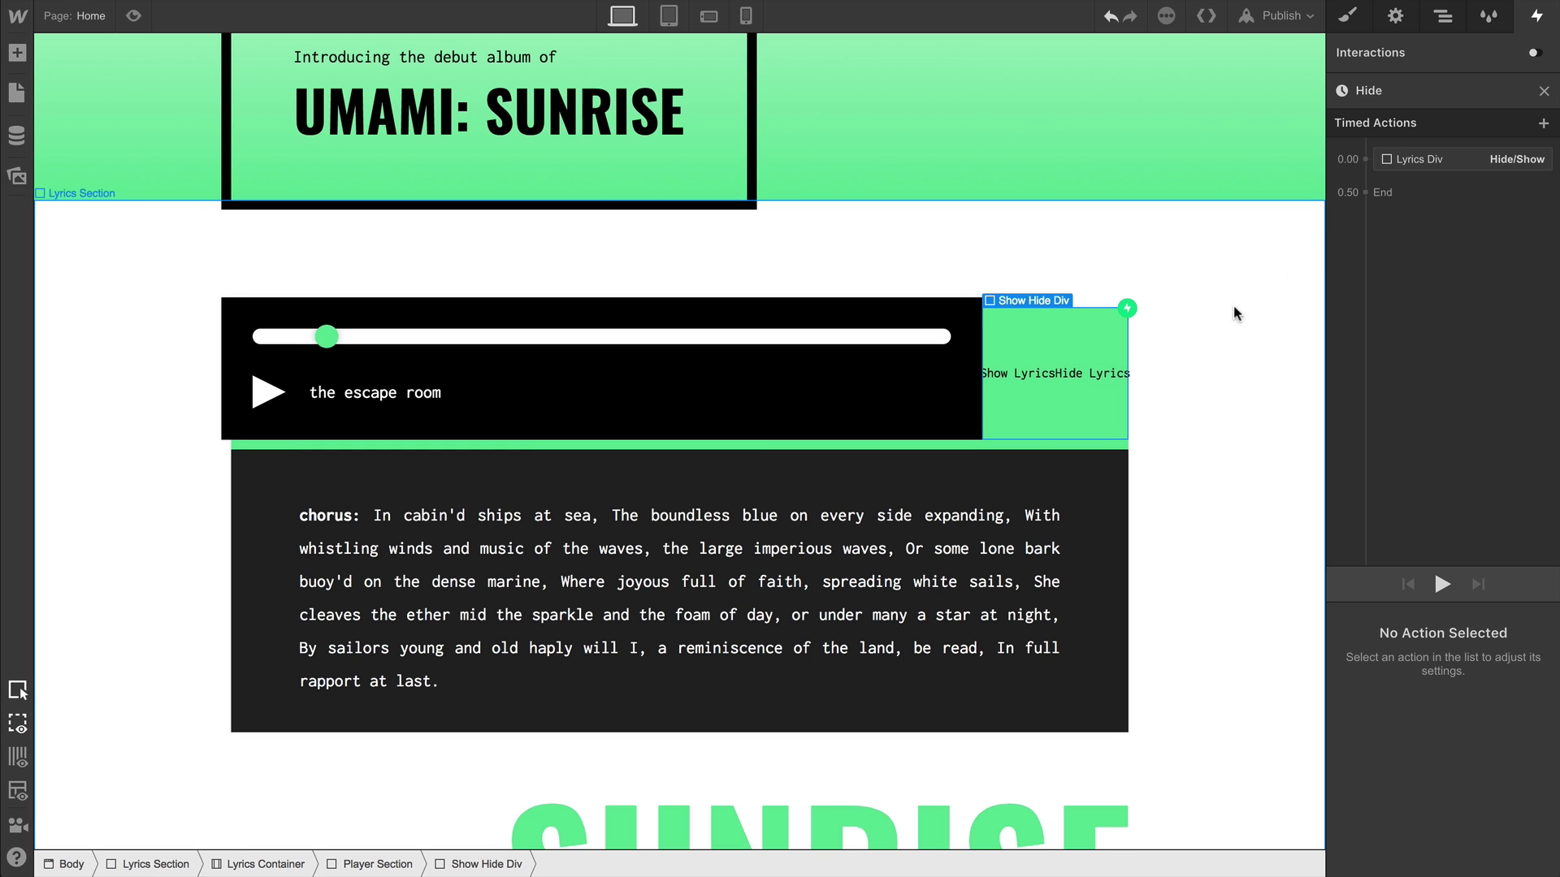
# In the Show animation, make Hide Lyrics start hidden (display None) as initial state.
pyautogui.click(1543, 91)
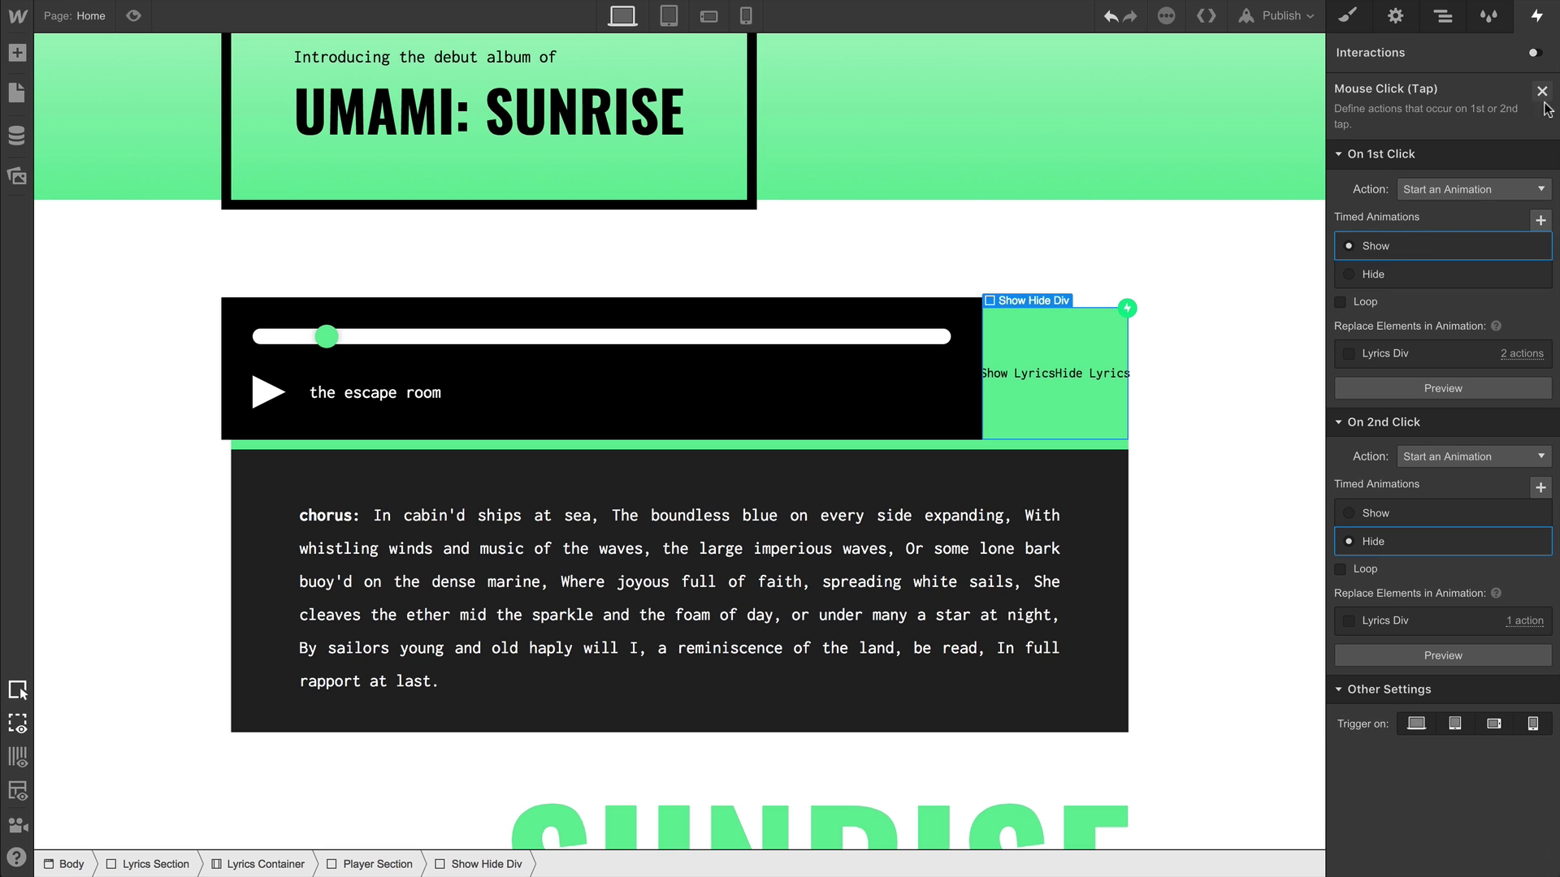
pyautogui.click(1438, 245)
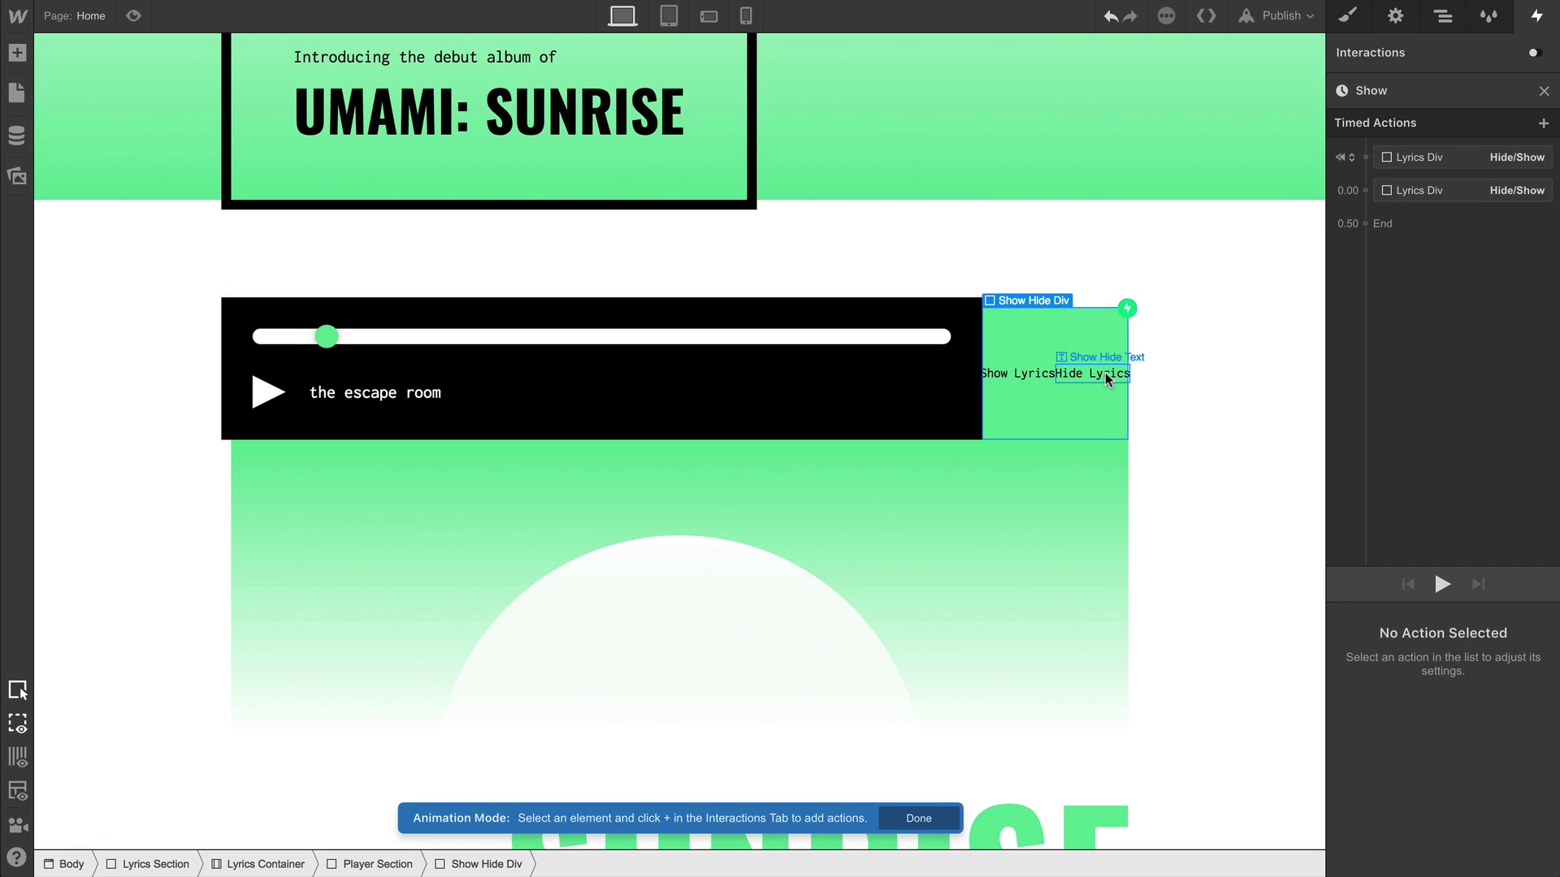
pyautogui.click(1103, 376)
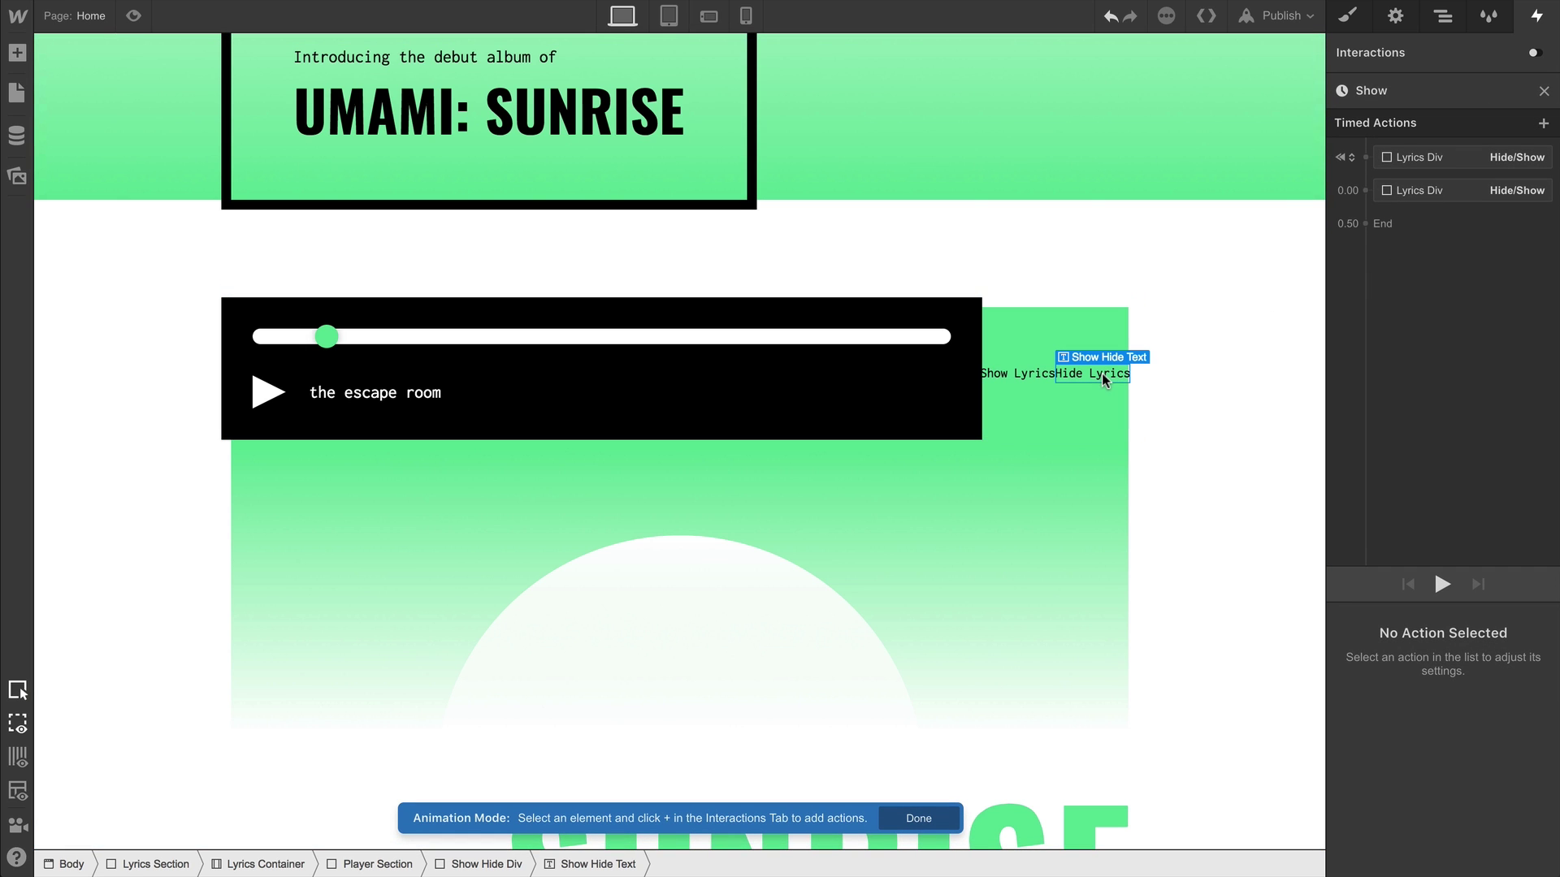
pyautogui.click(1543, 123)
pyautogui.click(1476, 454)
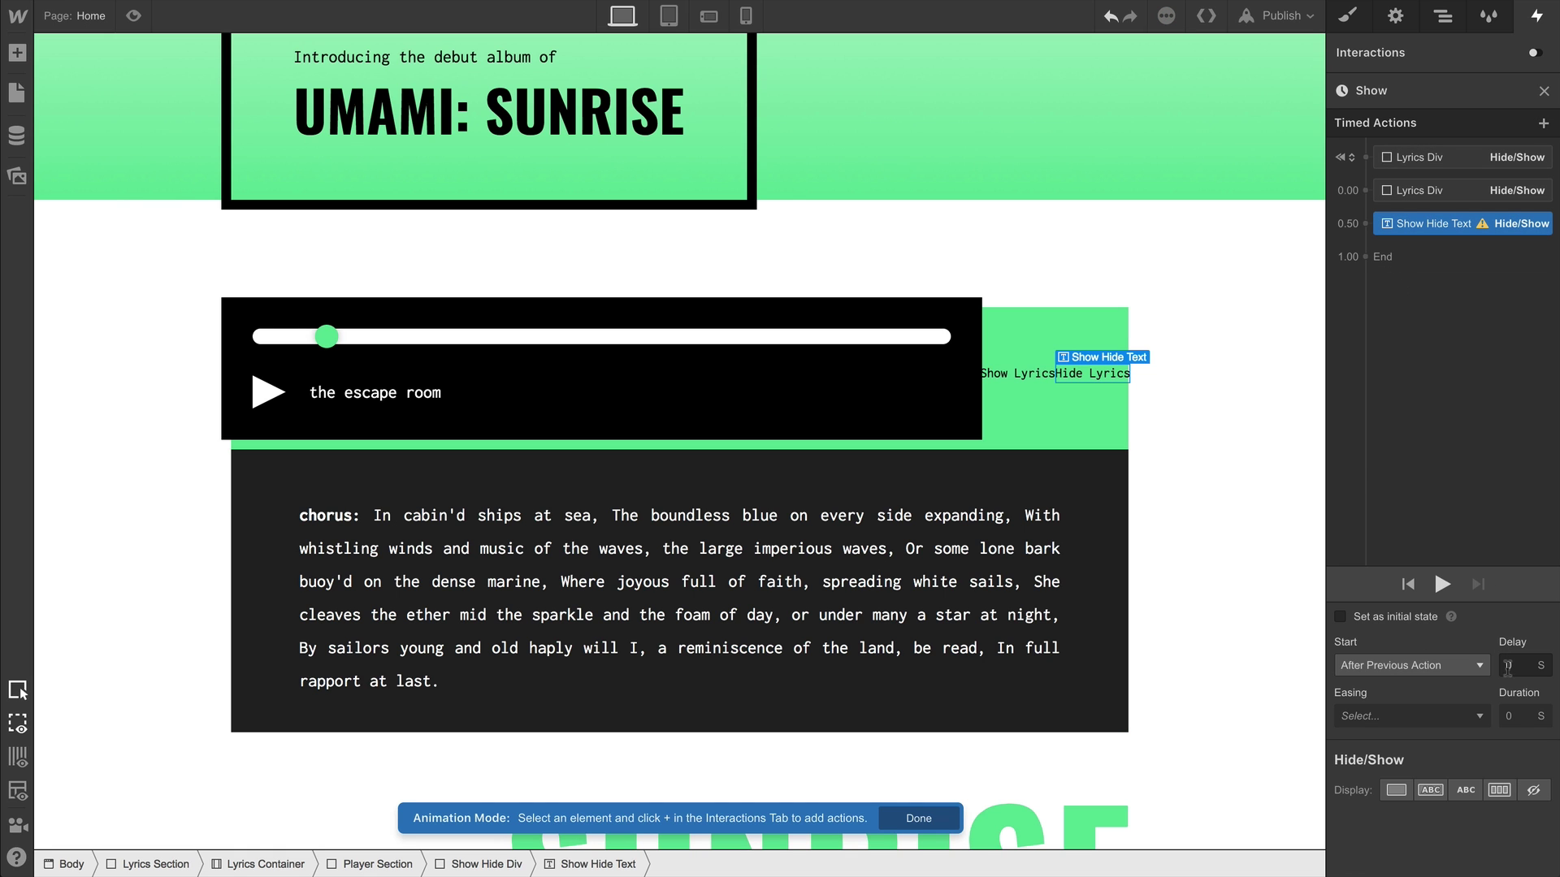
pyautogui.click(1530, 792)
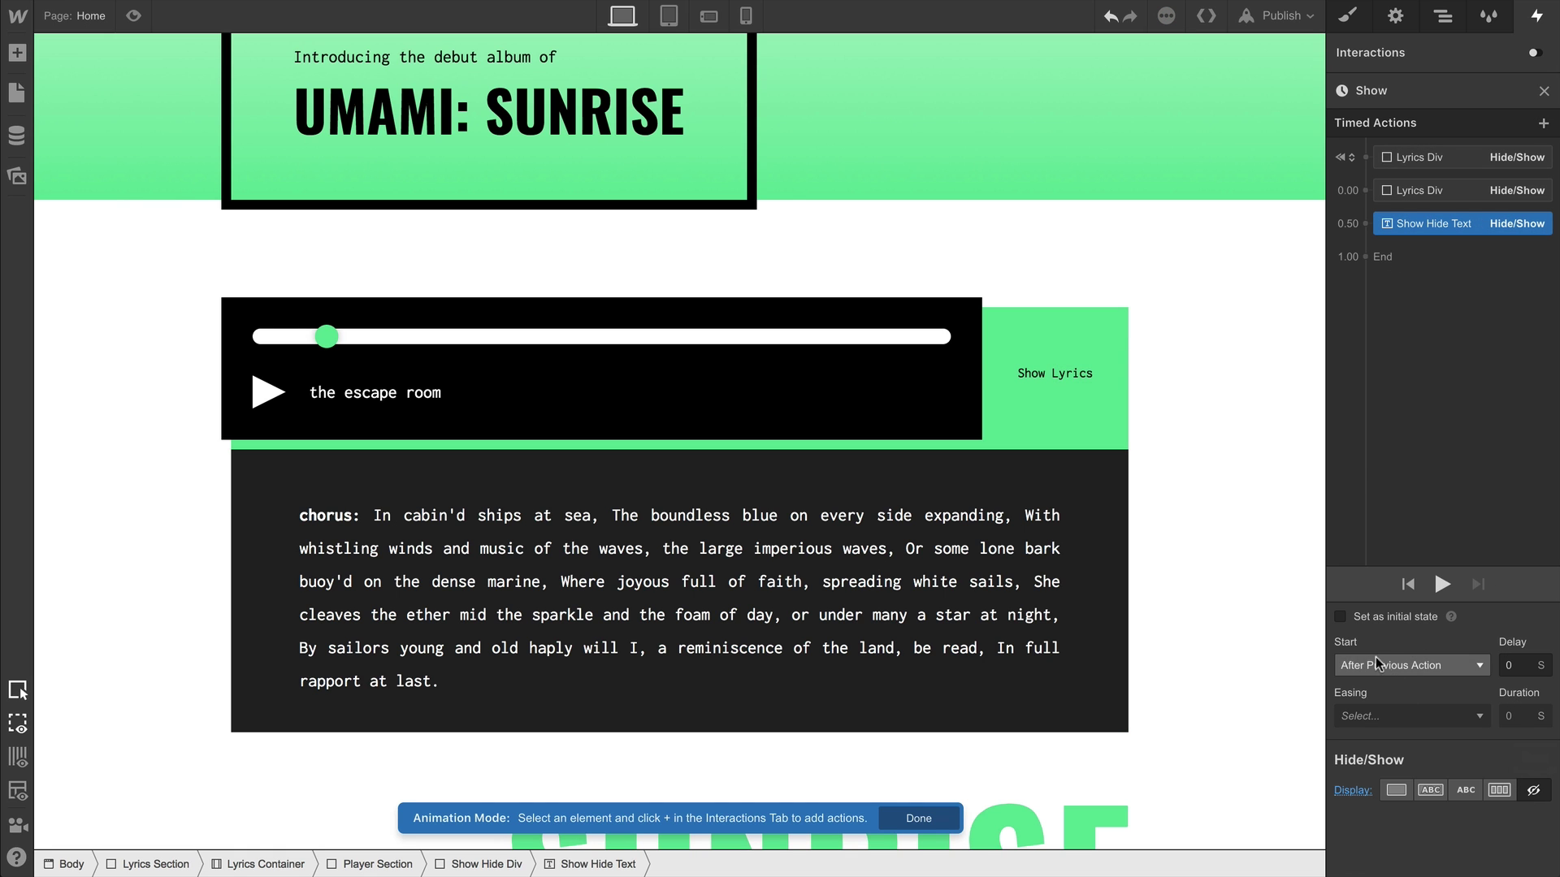
pyautogui.click(1340, 618)
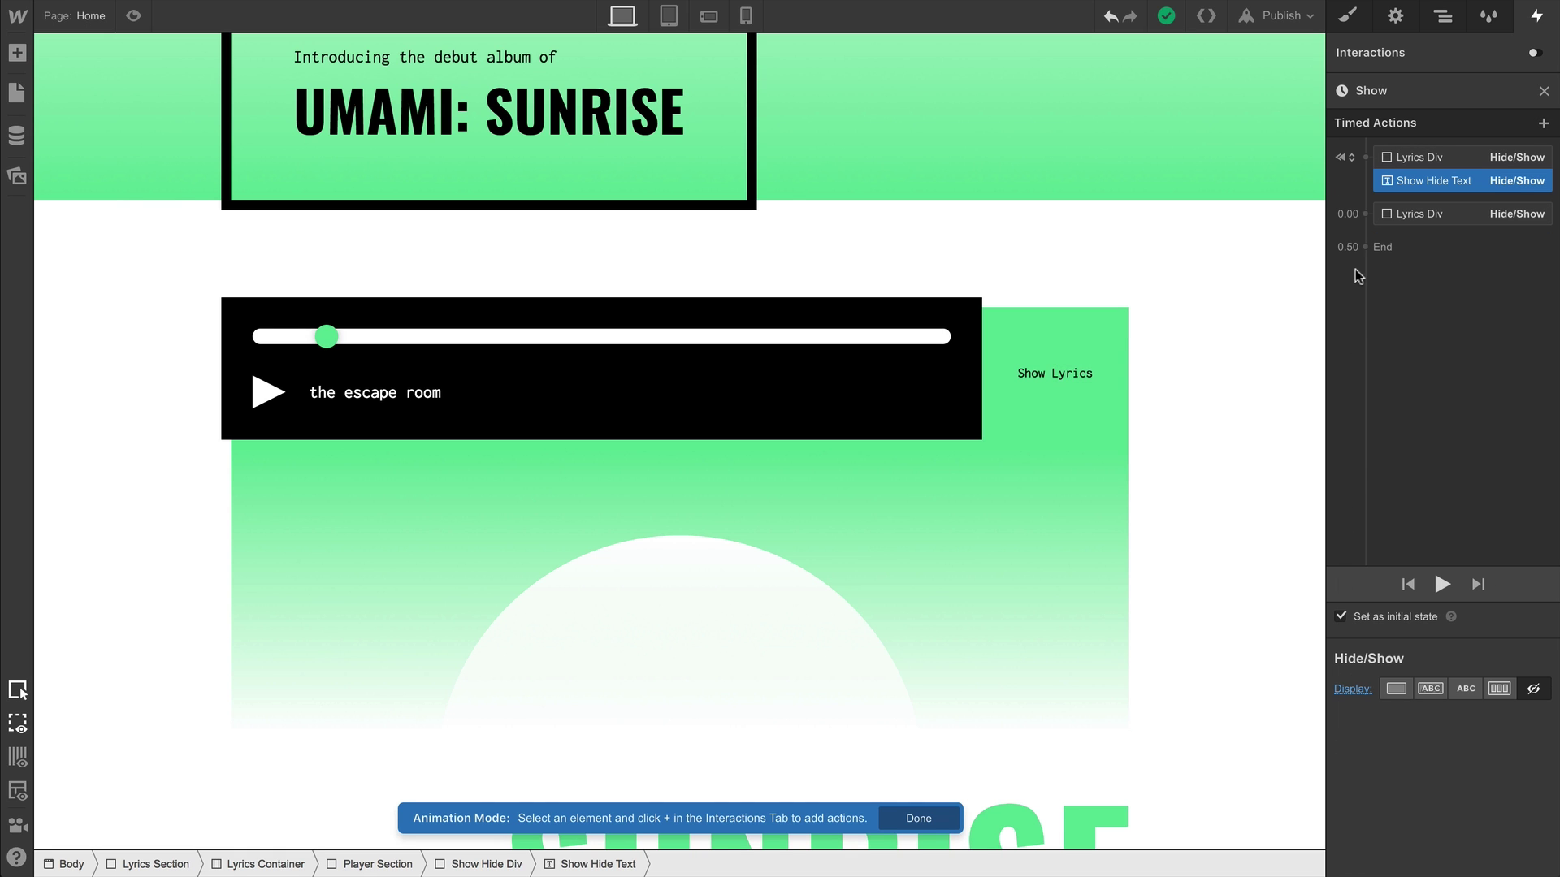
# Add a Hide/Show action displaying Hide Lyrics as Block with the lyrics reveal.
pyautogui.click(1348, 214)
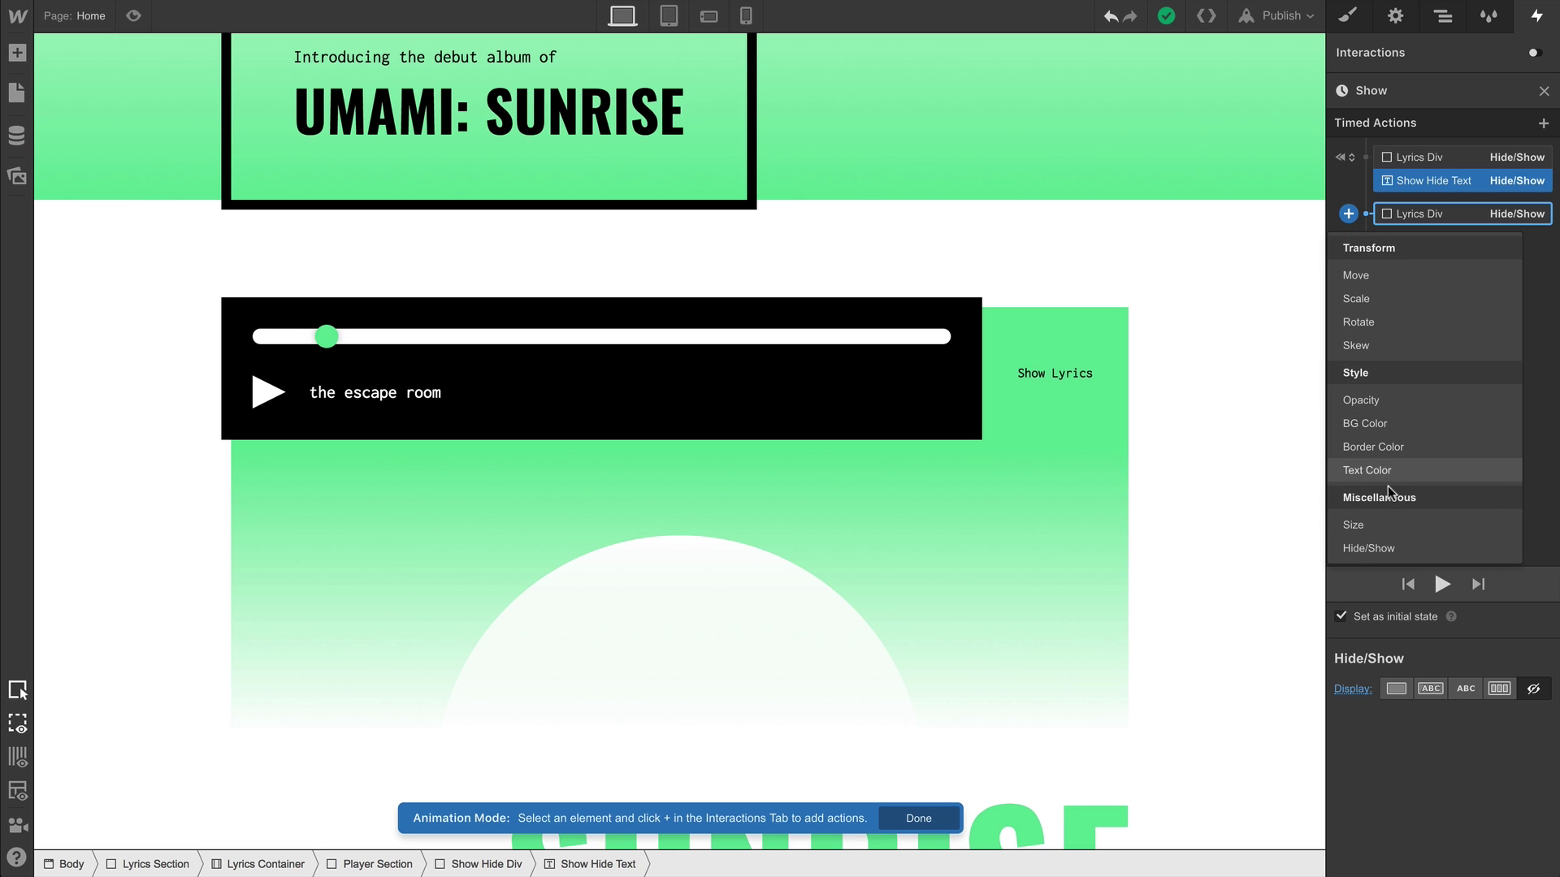
pyautogui.click(1388, 546)
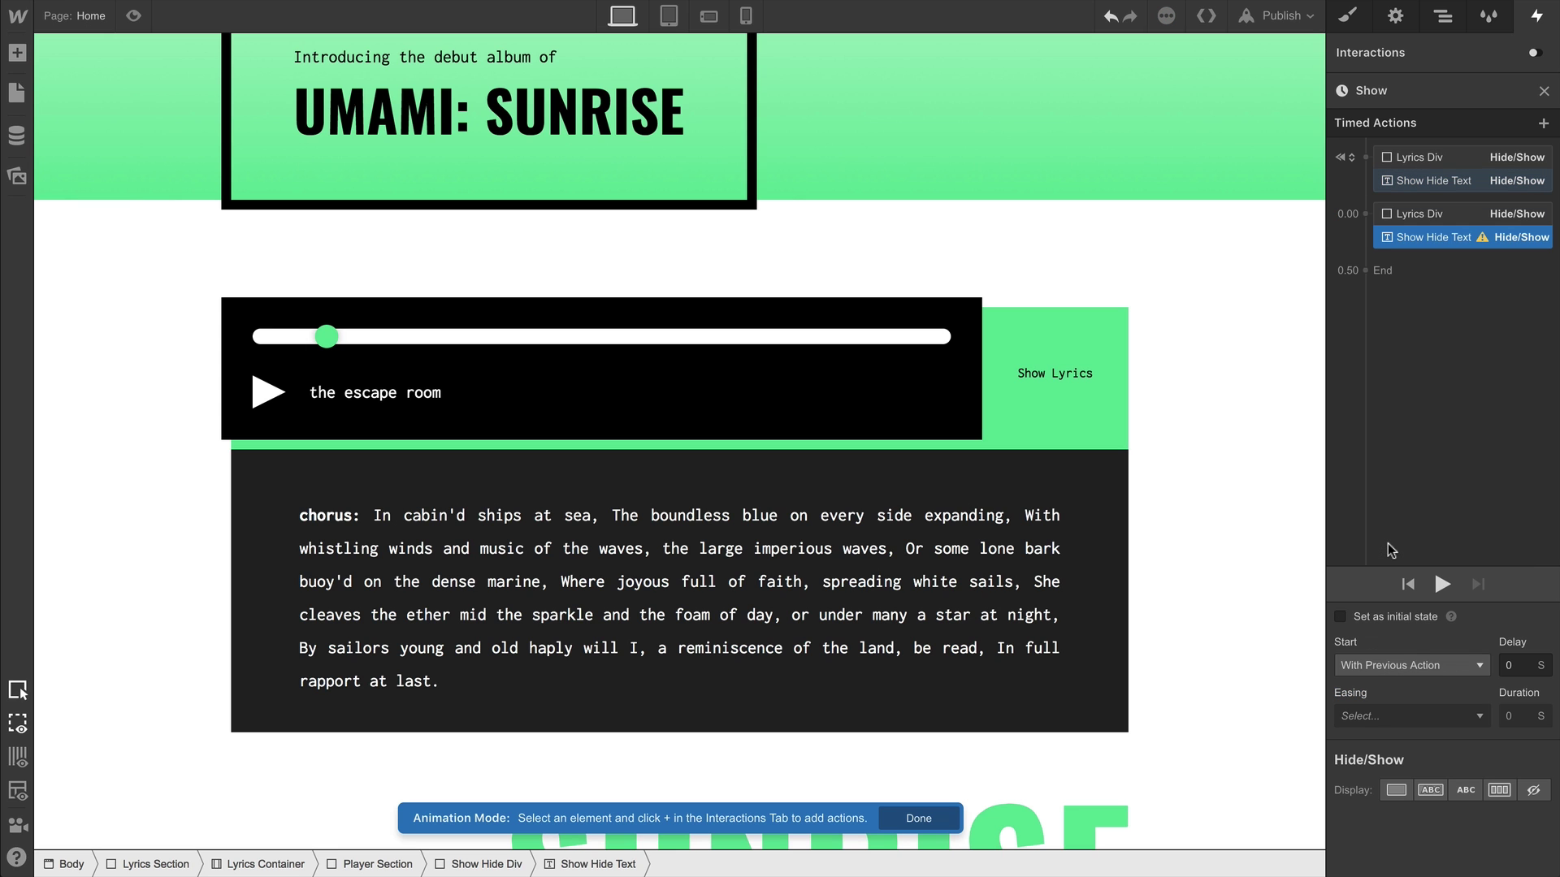
pyautogui.click(1397, 790)
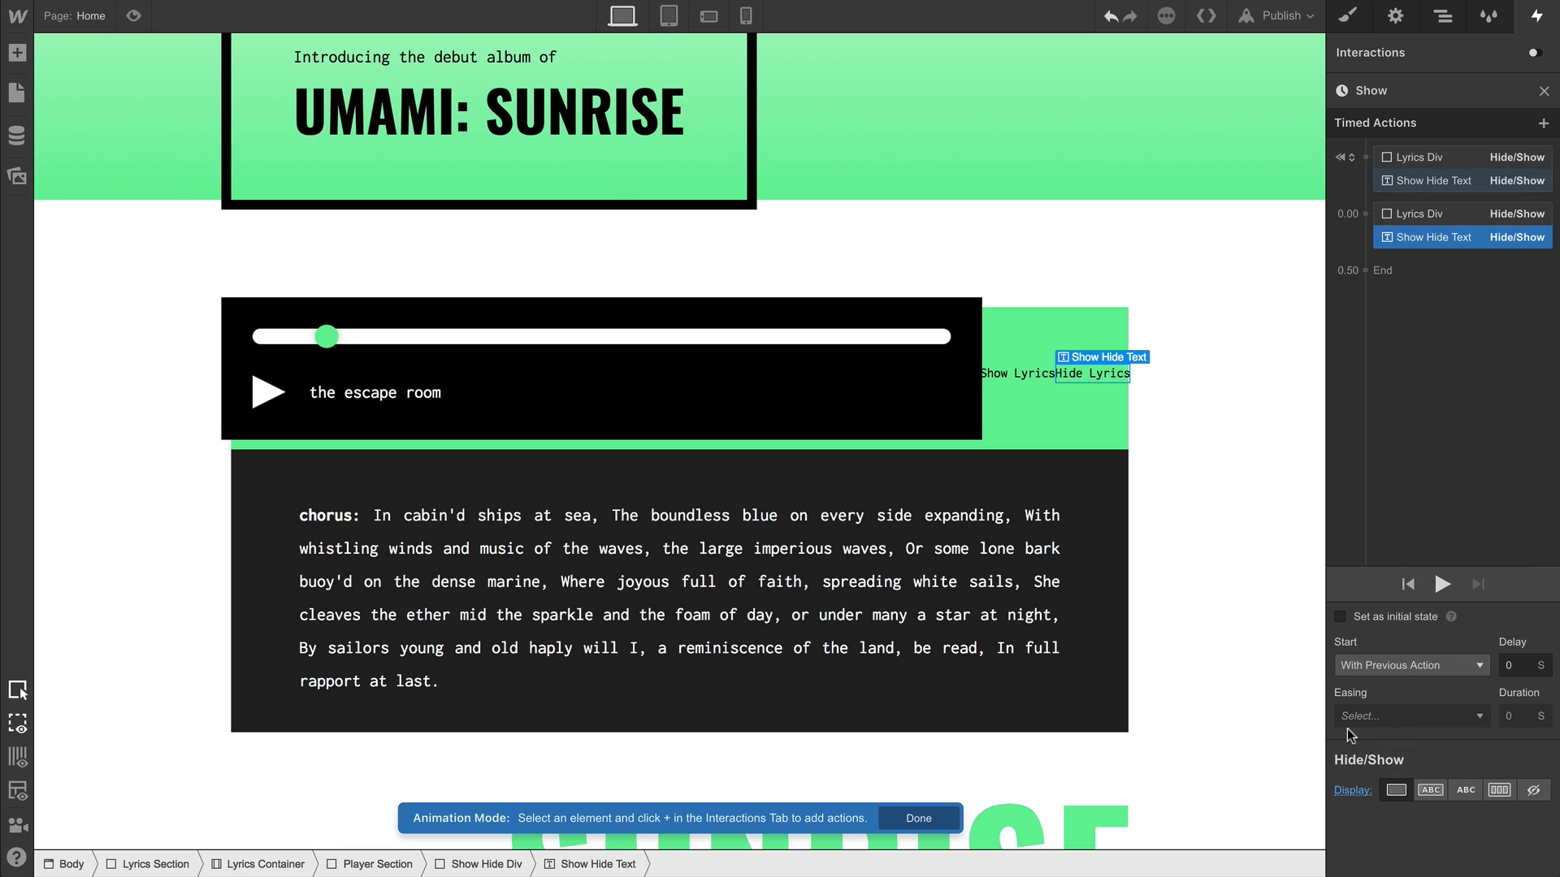
# Add a Hide/Show action setting the Show Lyrics text to display None.
pyautogui.click(1016, 375)
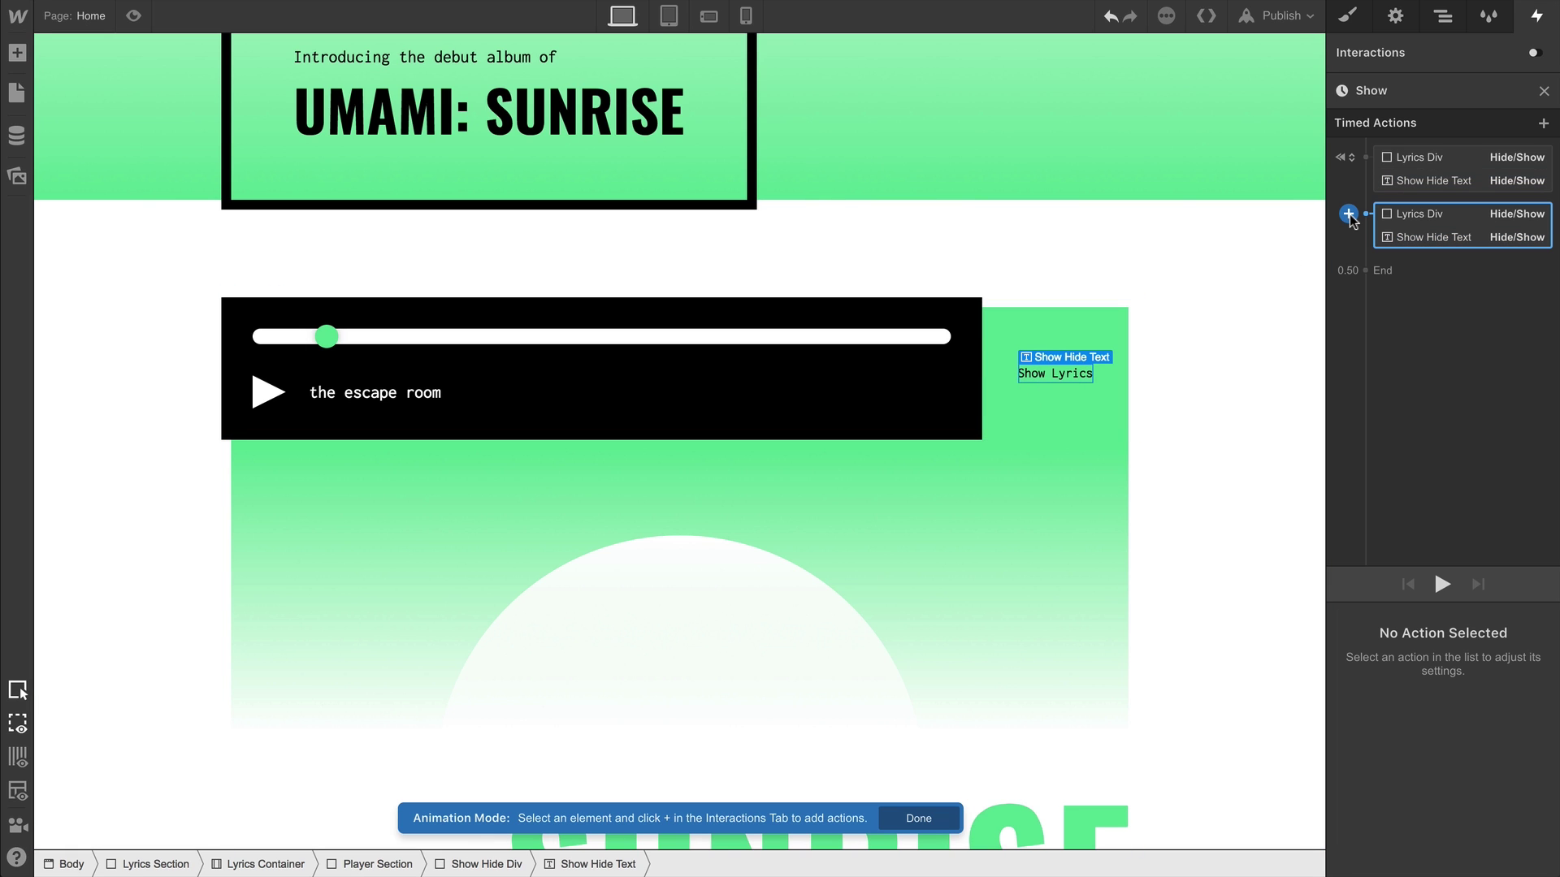
pyautogui.click(1348, 215)
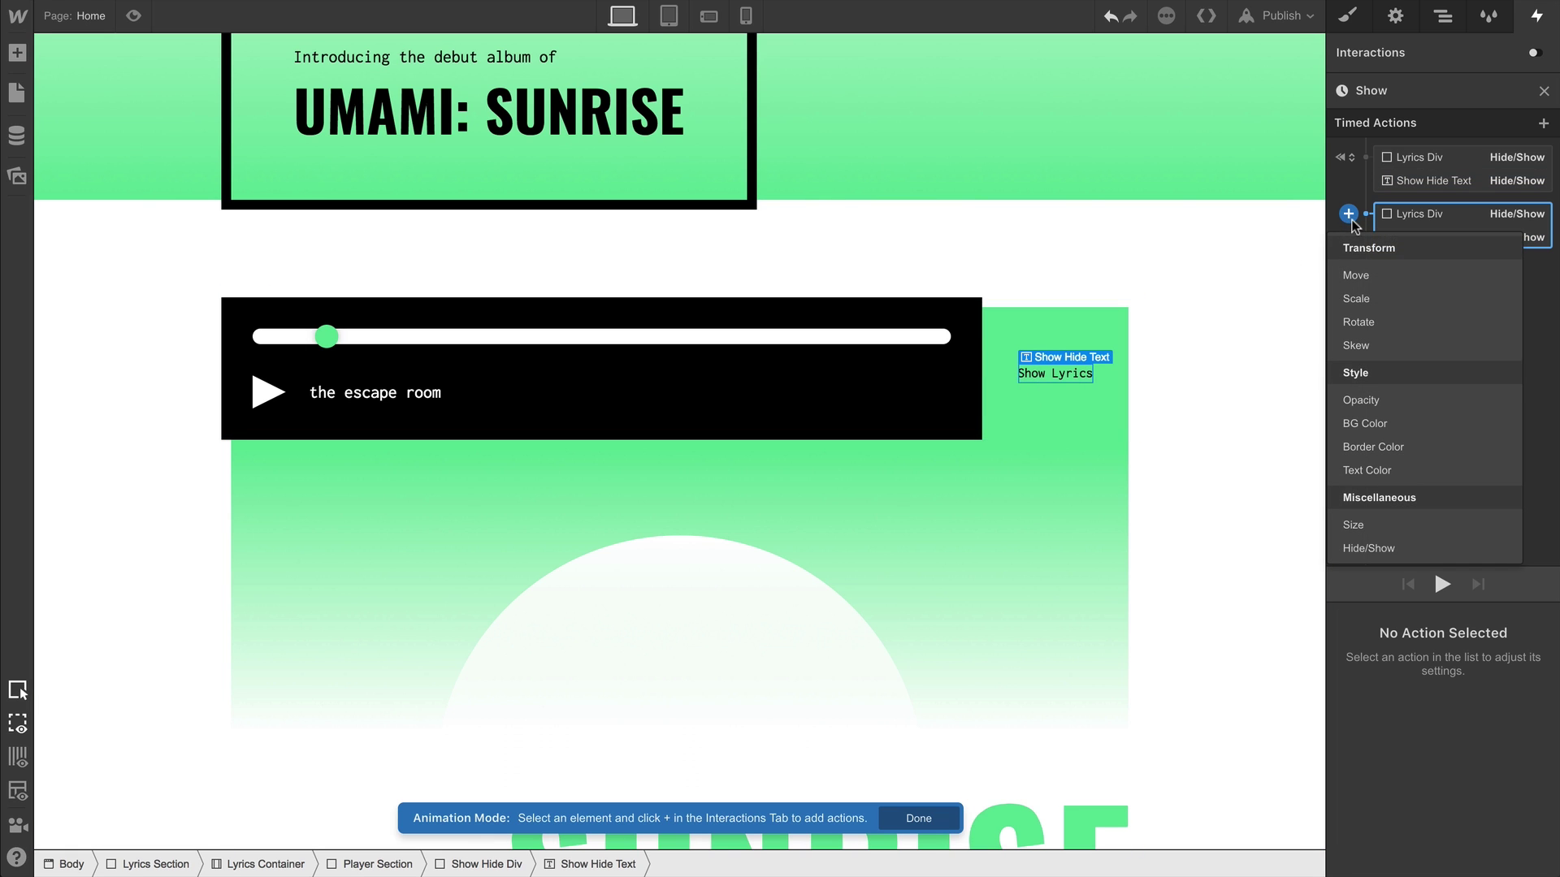
pyautogui.click(1398, 549)
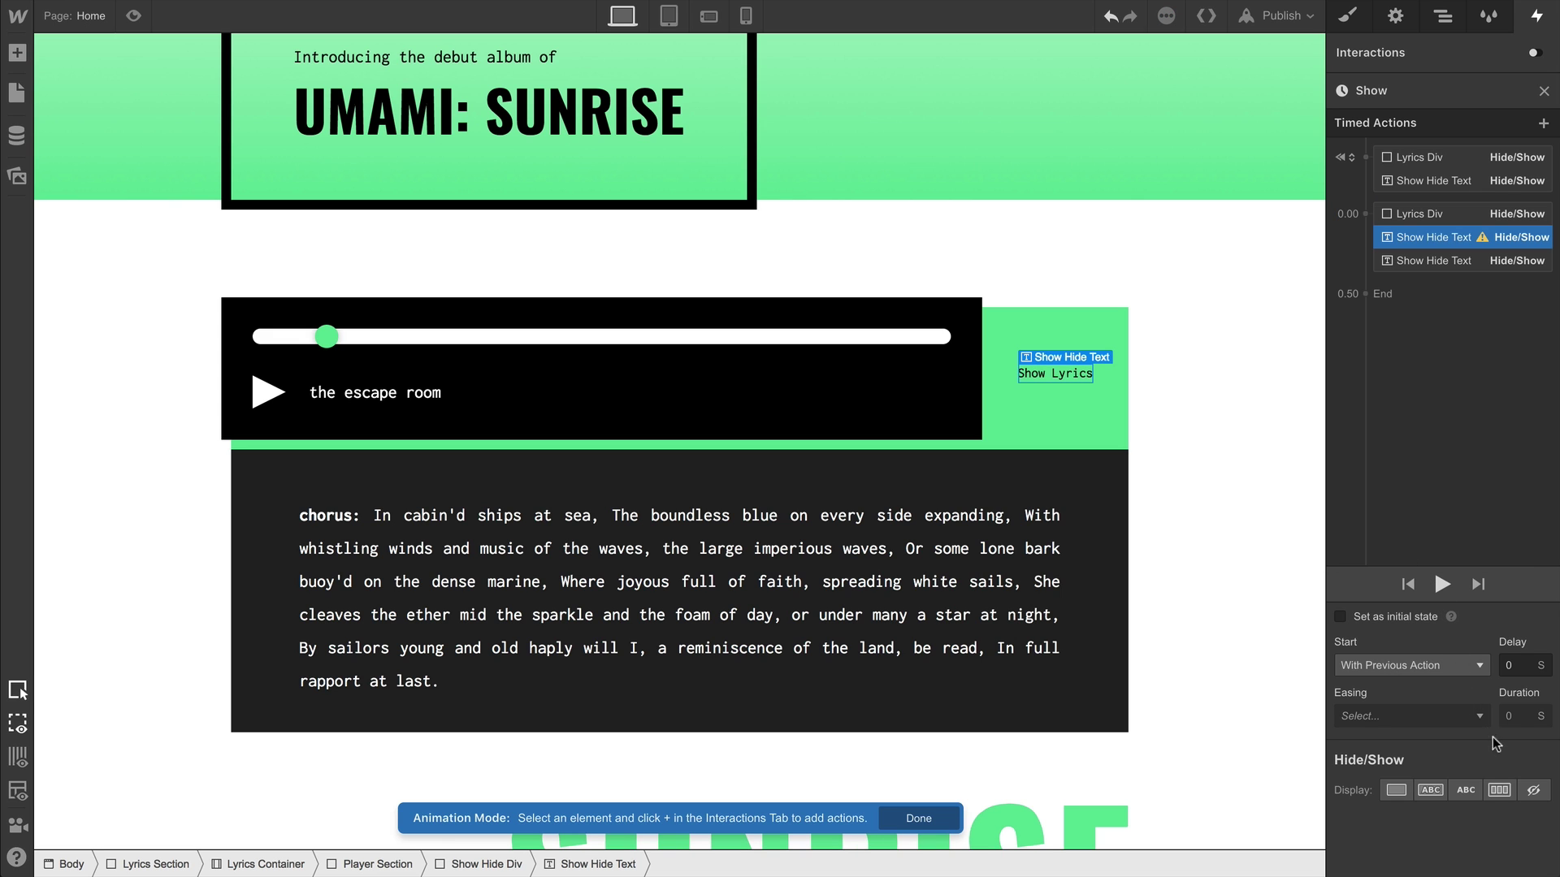
pyautogui.click(1533, 790)
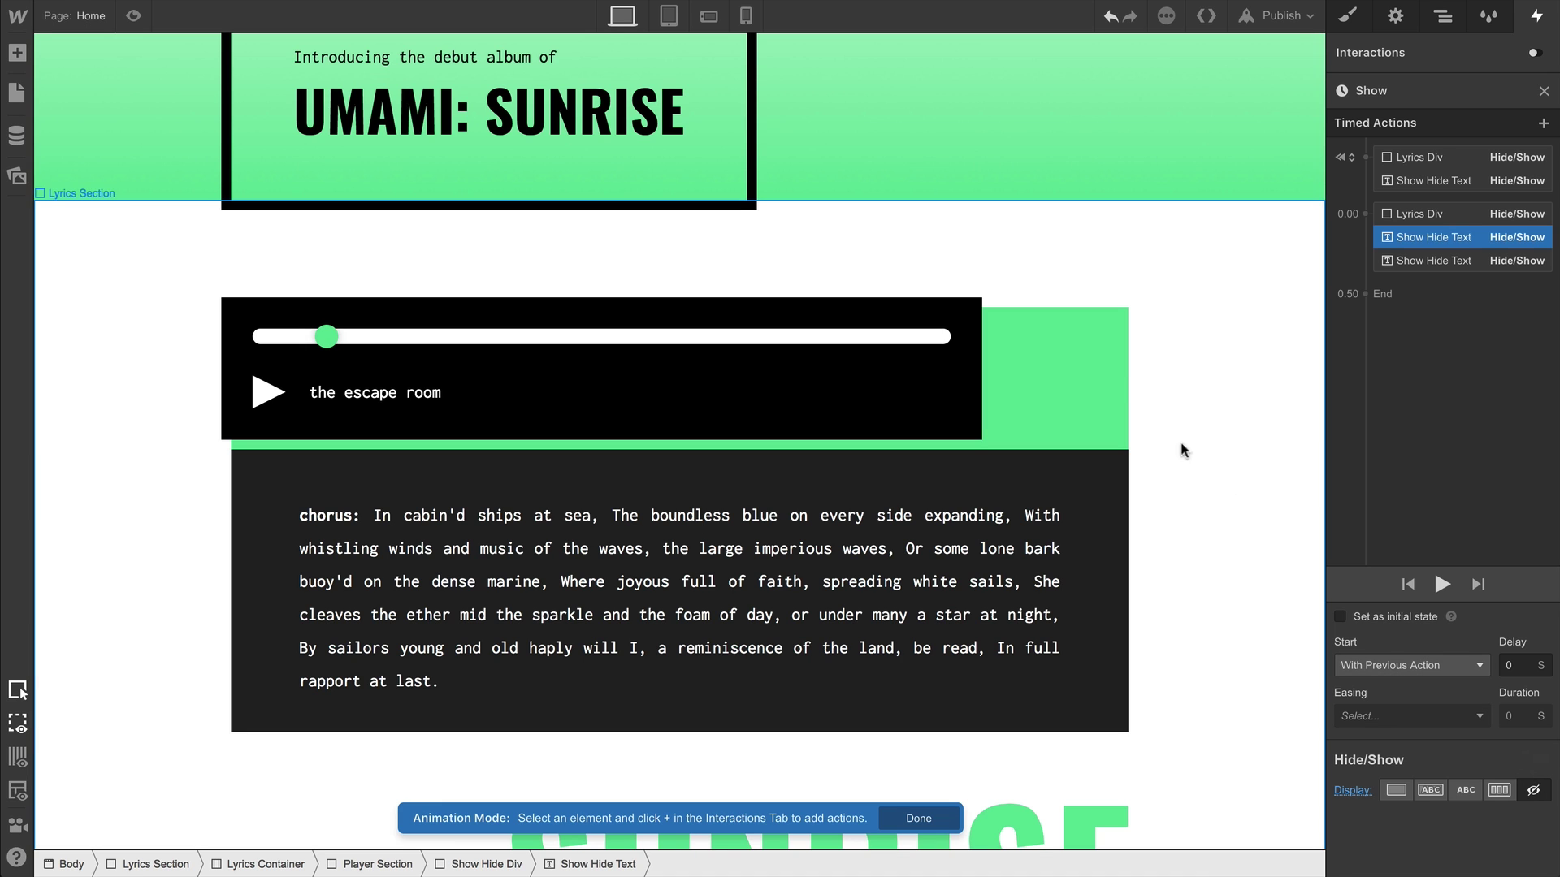
# In the Hide animation, add a Hide/Show action hiding the Hide Lyrics text.
pyautogui.click(1100, 358)
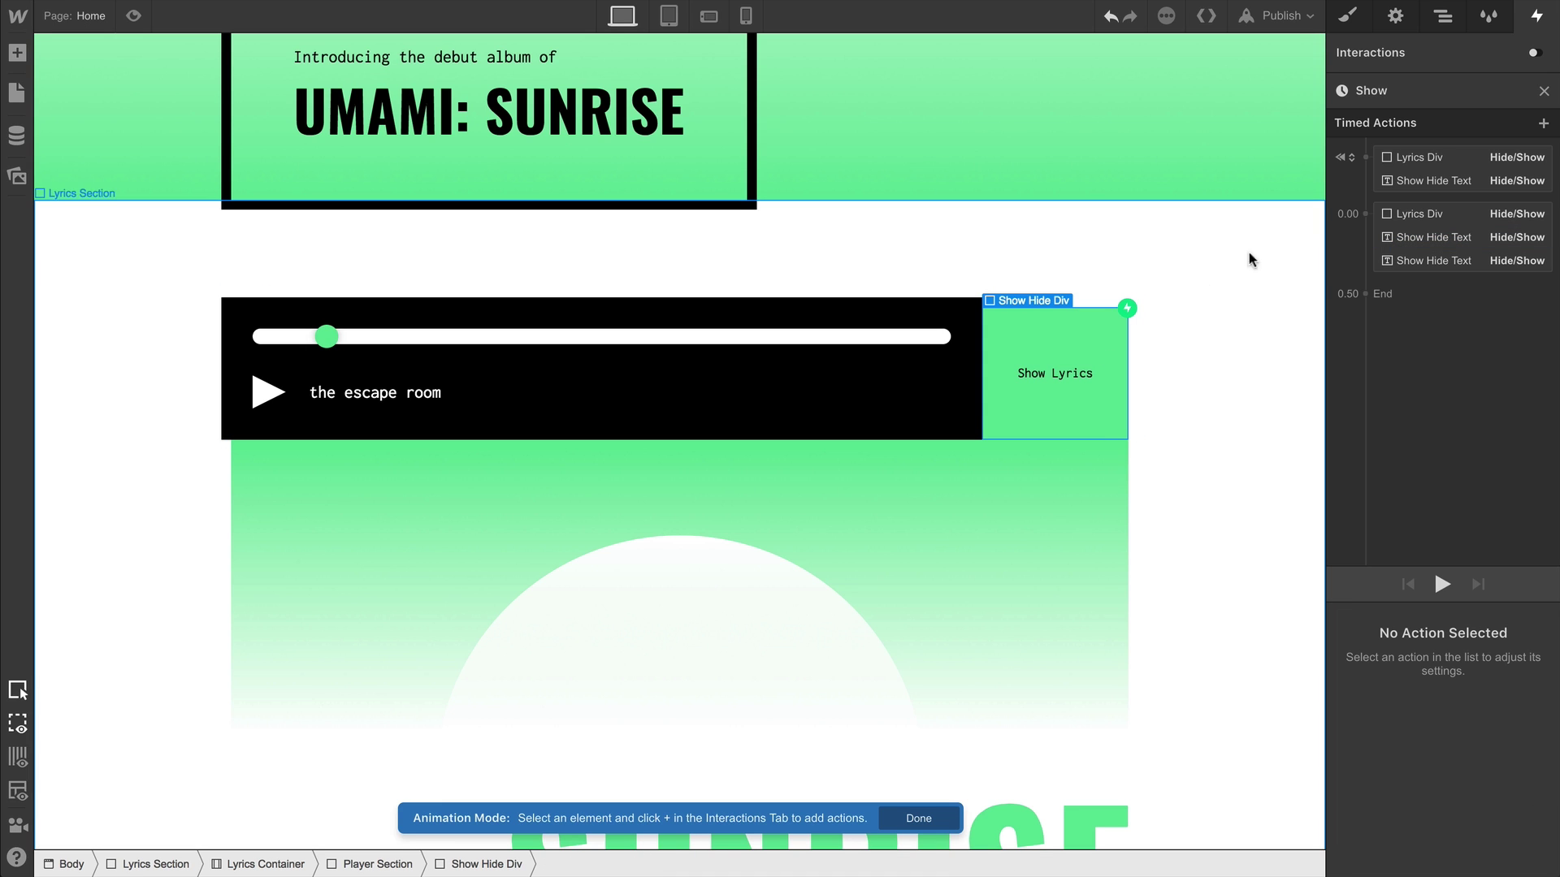
pyautogui.click(1542, 91)
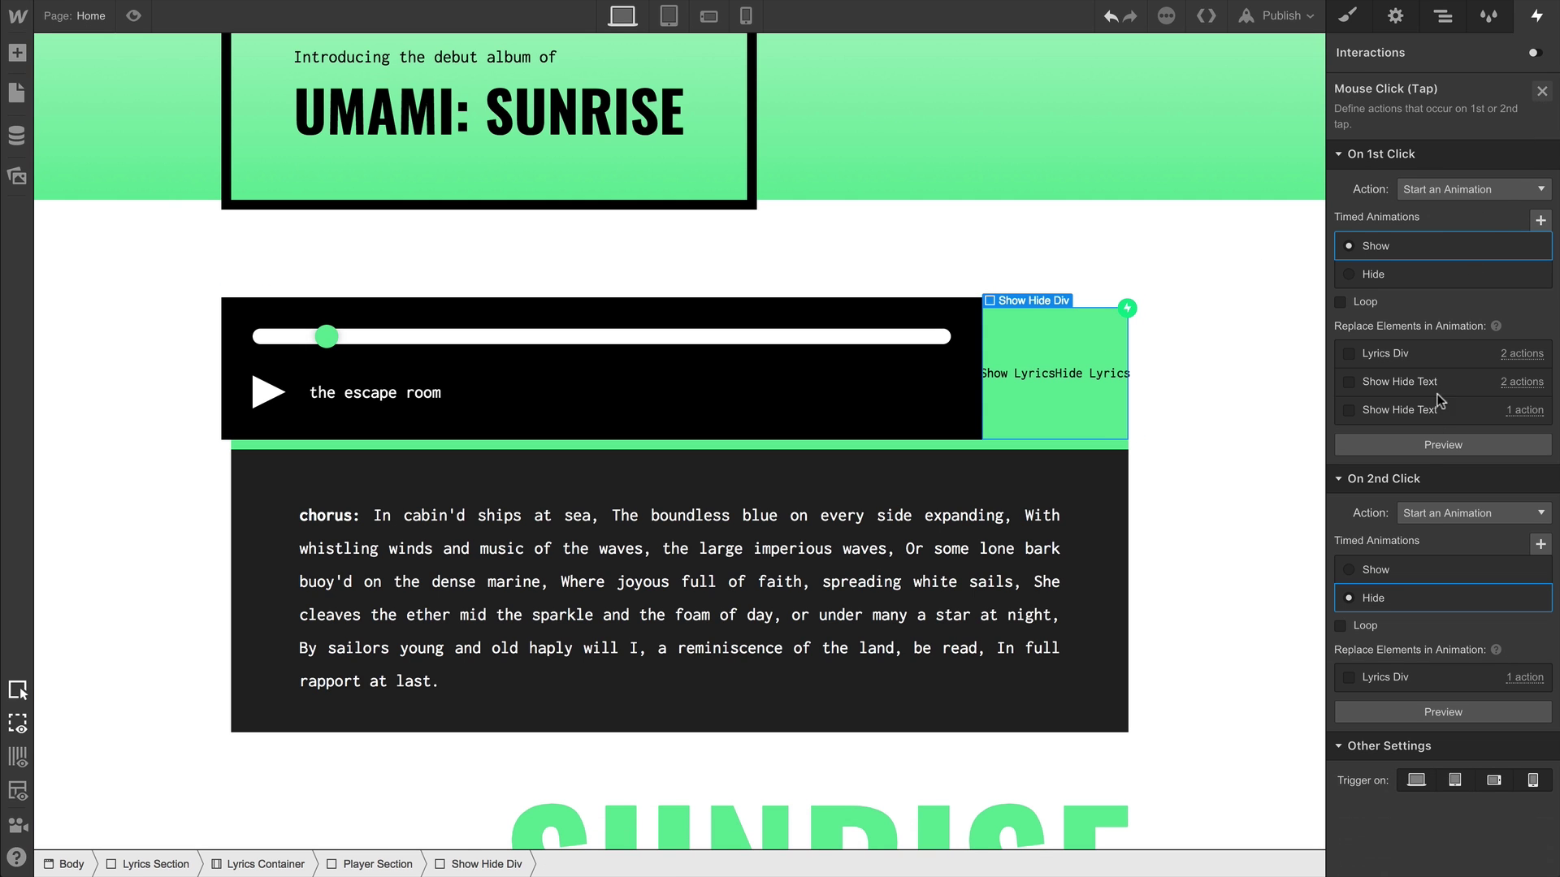
pyautogui.click(1407, 597)
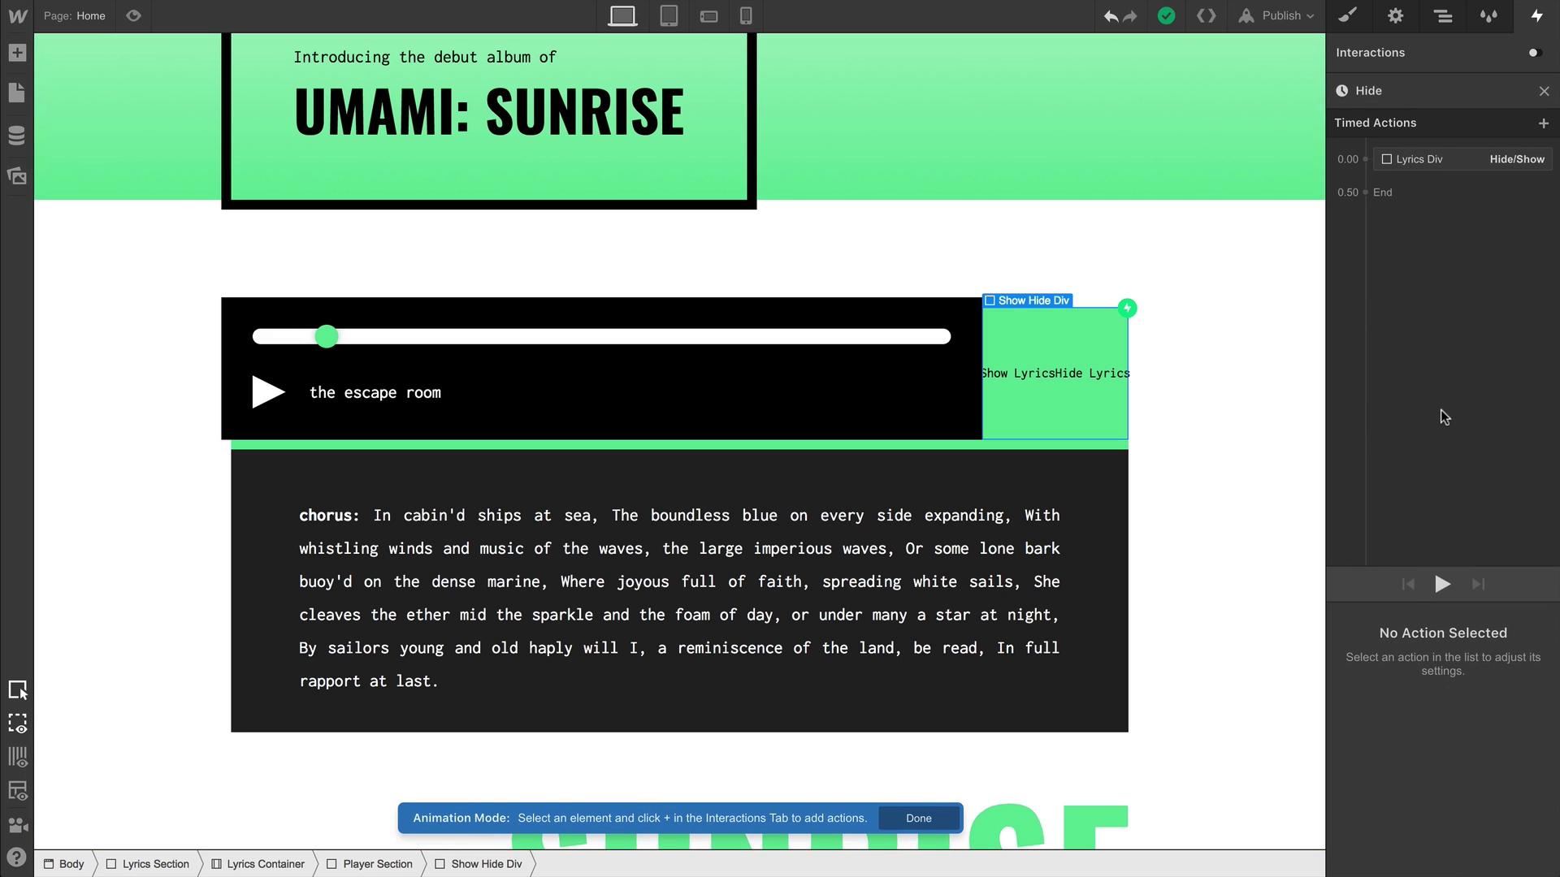
pyautogui.click(1091, 374)
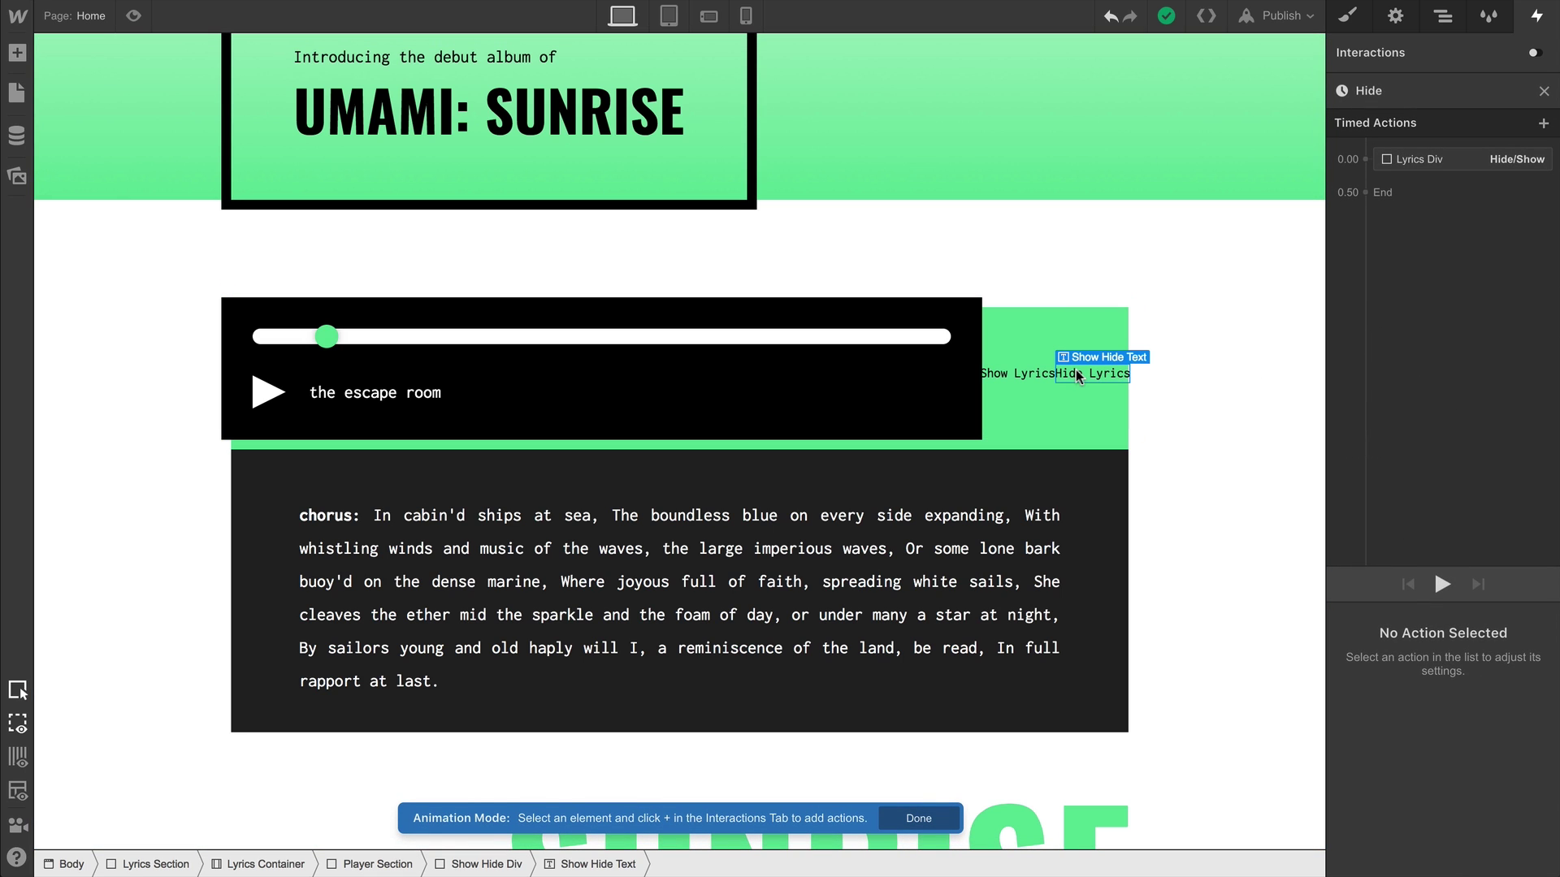
pyautogui.click(1349, 193)
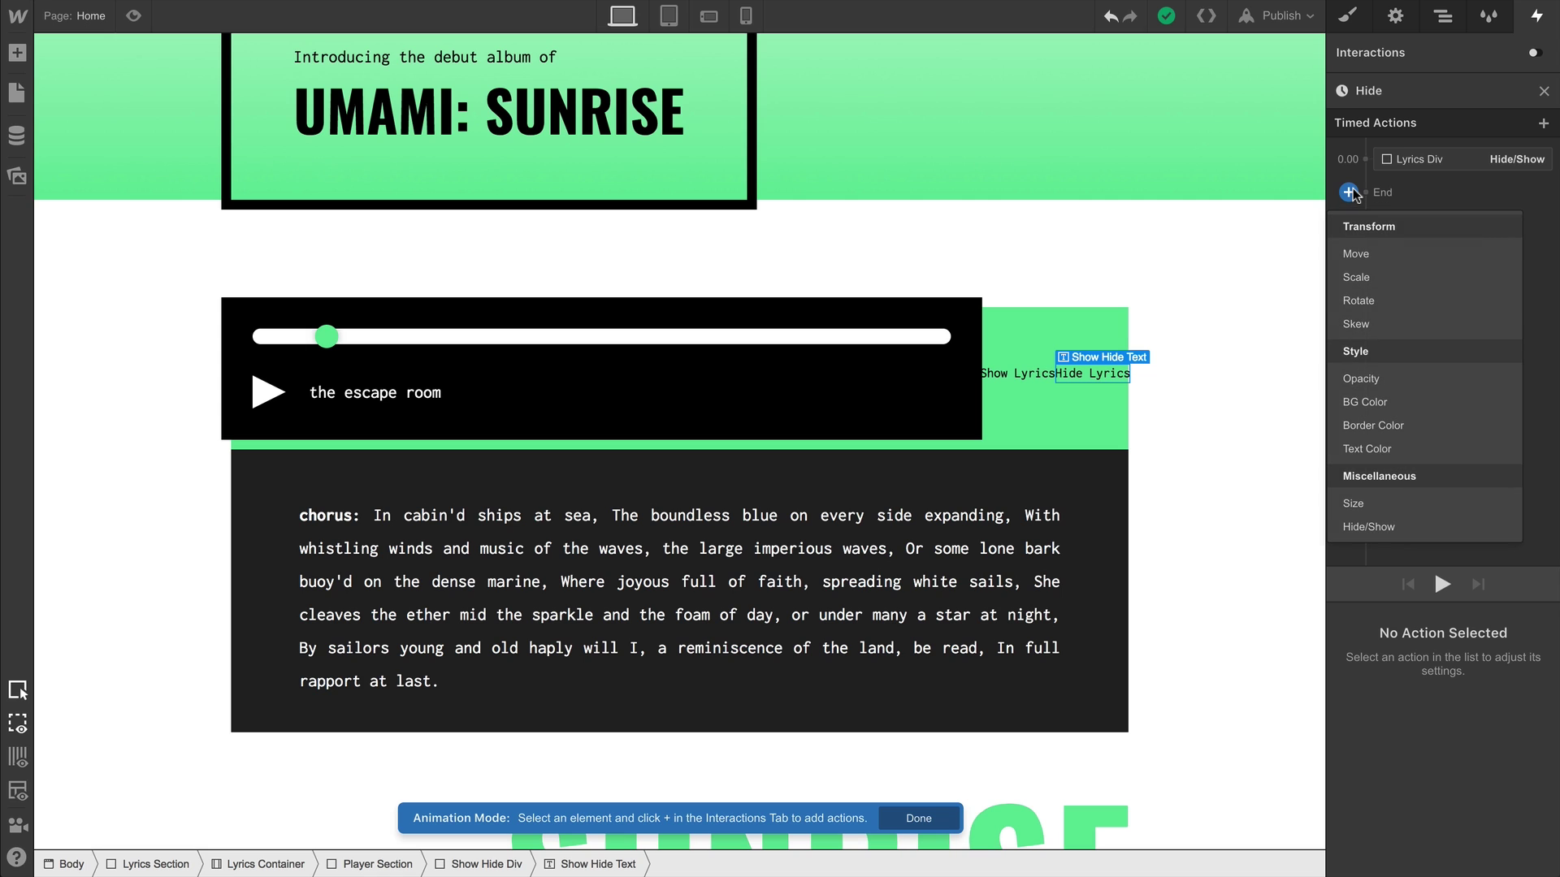
pyautogui.click(1401, 524)
pyautogui.click(1534, 790)
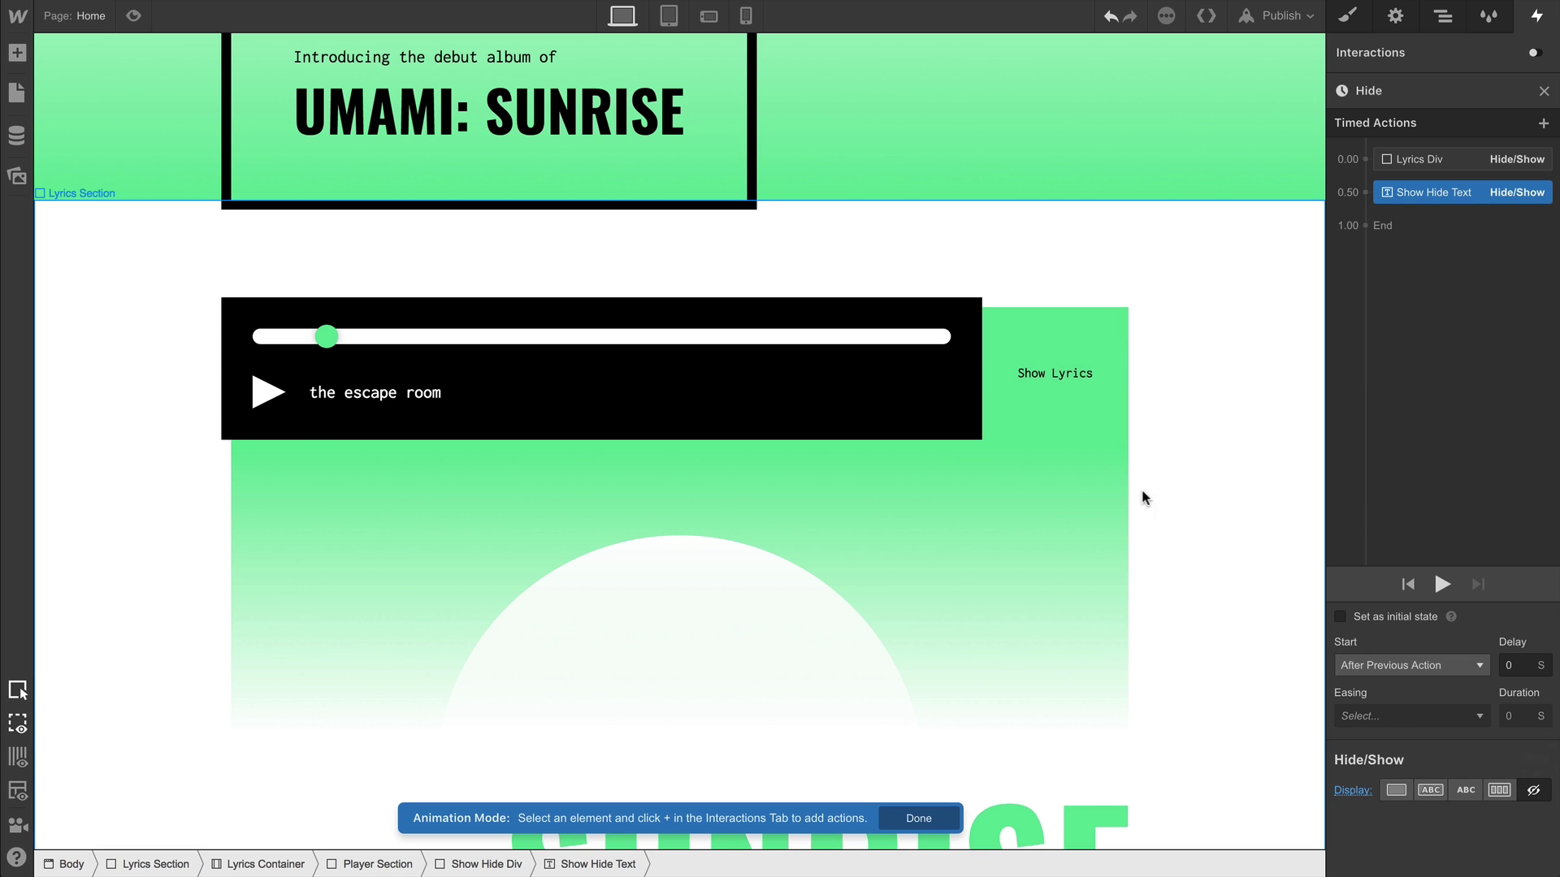
# Add a Hide/Show action displaying Show Lyrics as Block, moving the text steps to 0.00.
pyautogui.click(1032, 377)
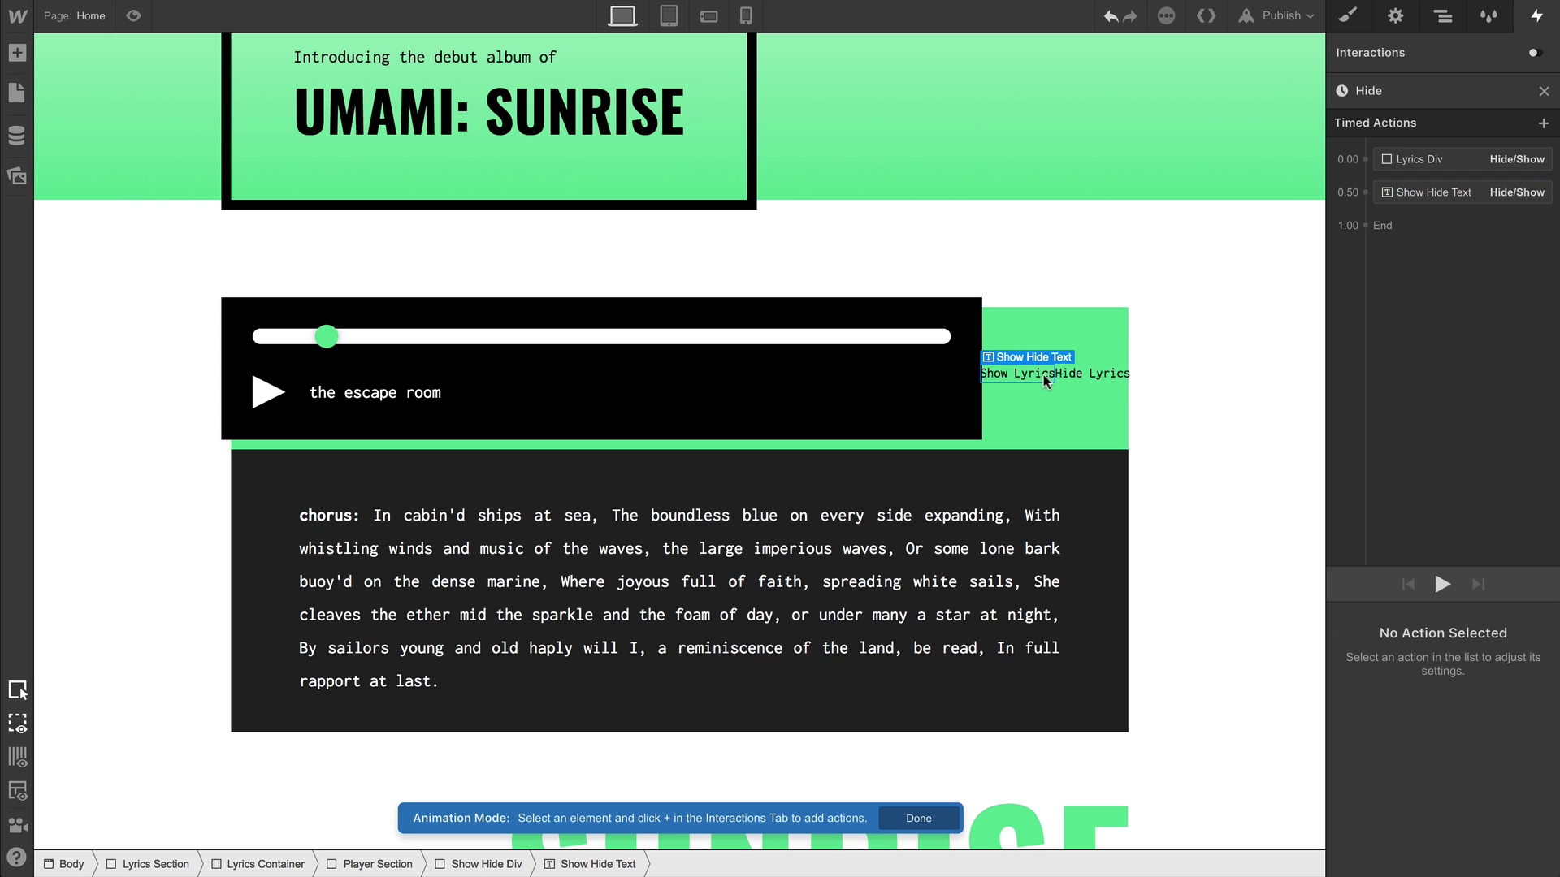
pyautogui.click(1348, 225)
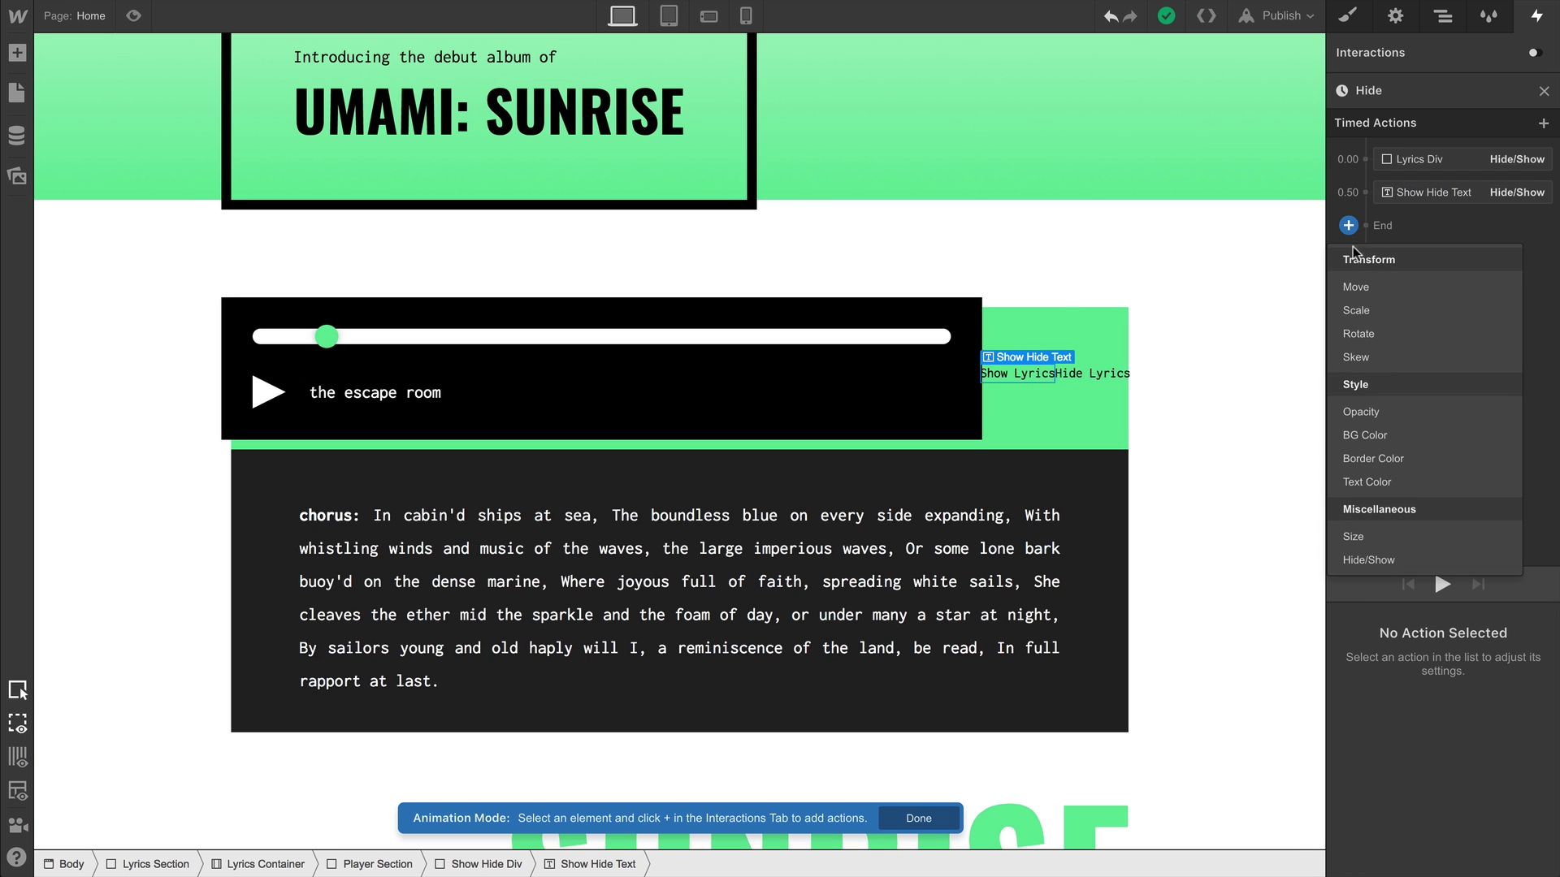
pyautogui.click(1377, 556)
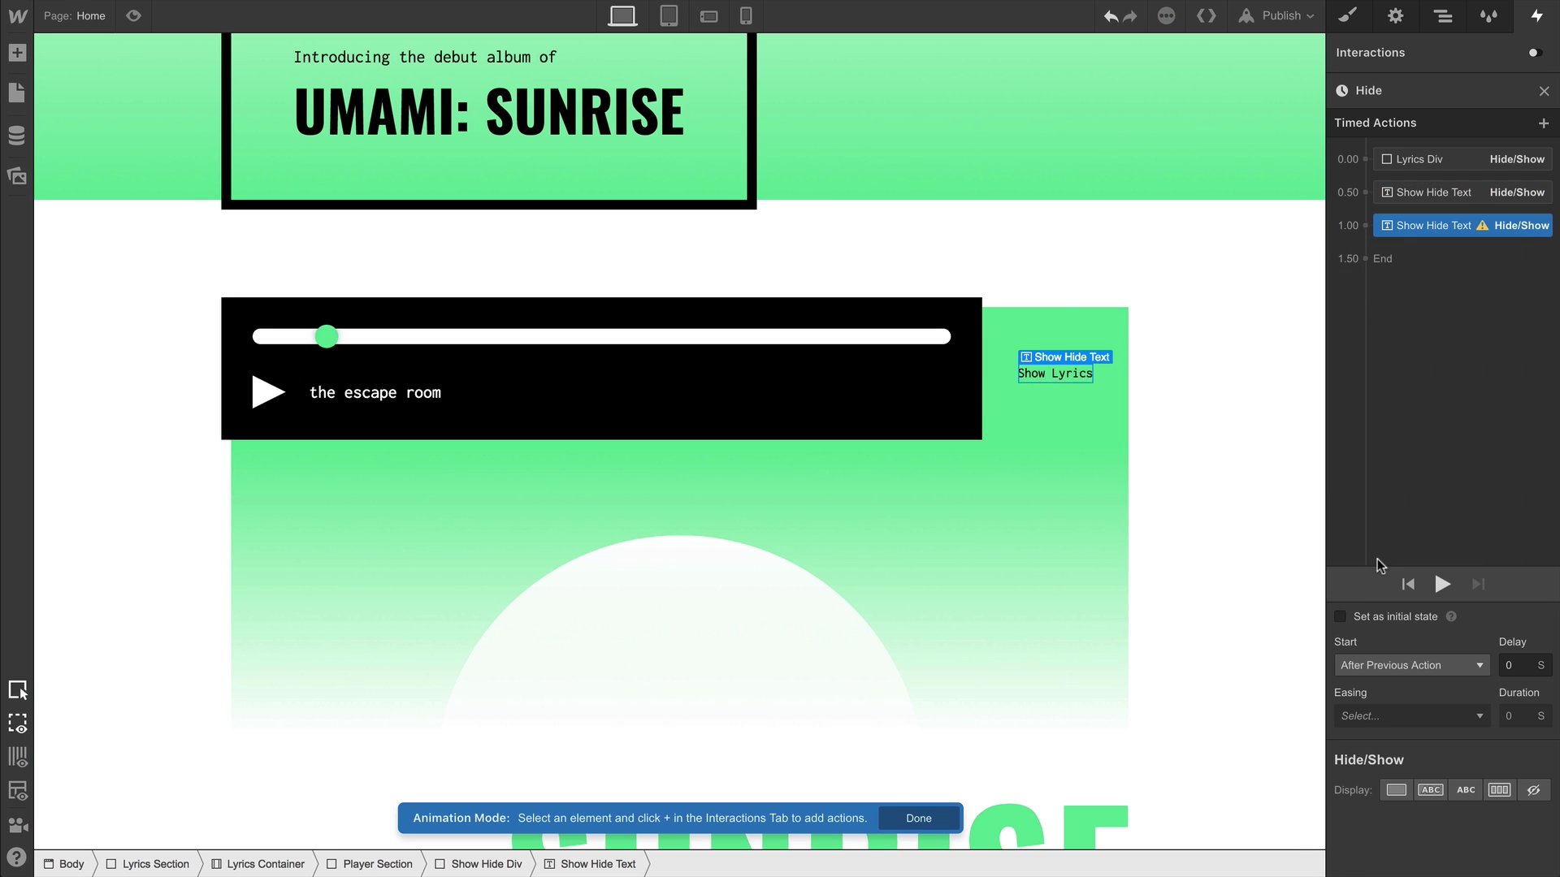
pyautogui.click(1398, 793)
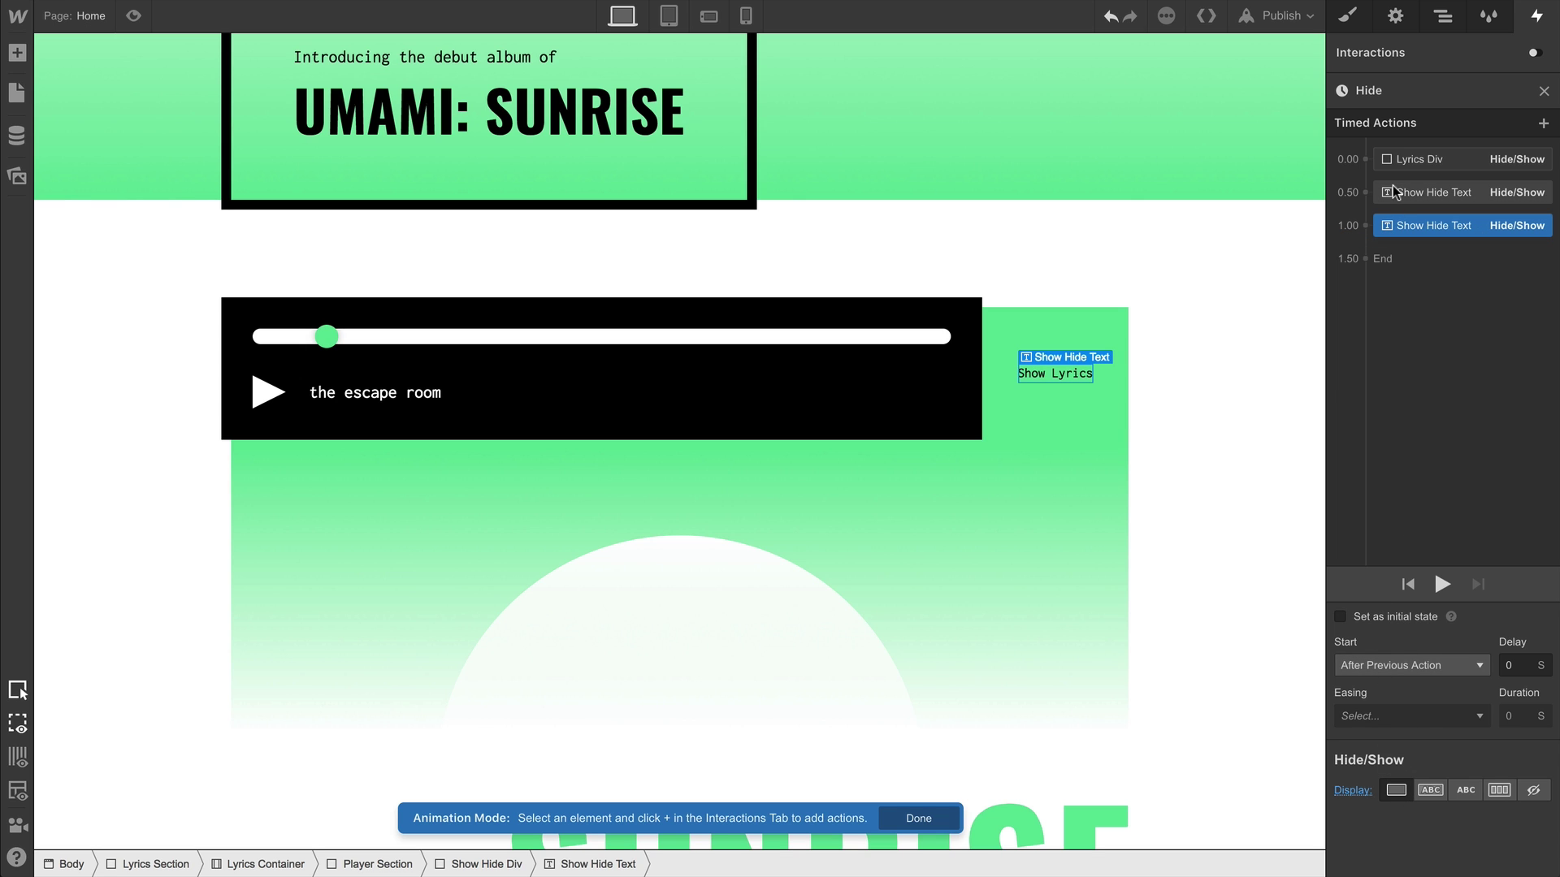
pyautogui.moveTo(1391, 212)
pyautogui.mouseDown()
pyautogui.moveTo(1397, 164)
pyautogui.moveTo(1399, 186)
pyautogui.mouseUp()
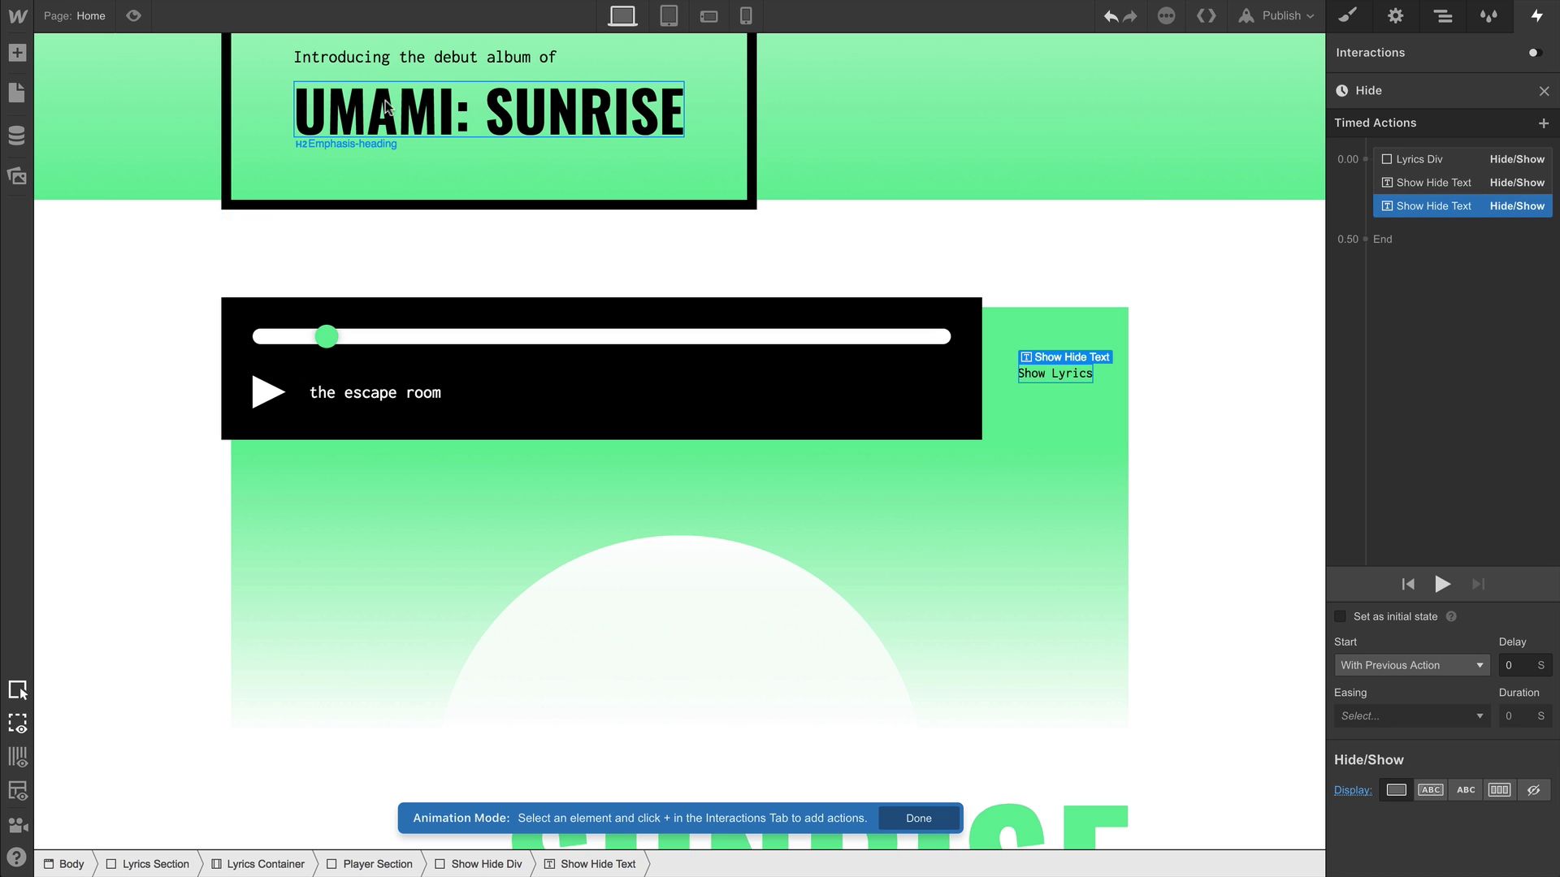
# Preview the page, toggling lyrics repeatedly to confirm the Show/Hide Lyrics label swap, then exit preview.
pyautogui.click(125, 23)
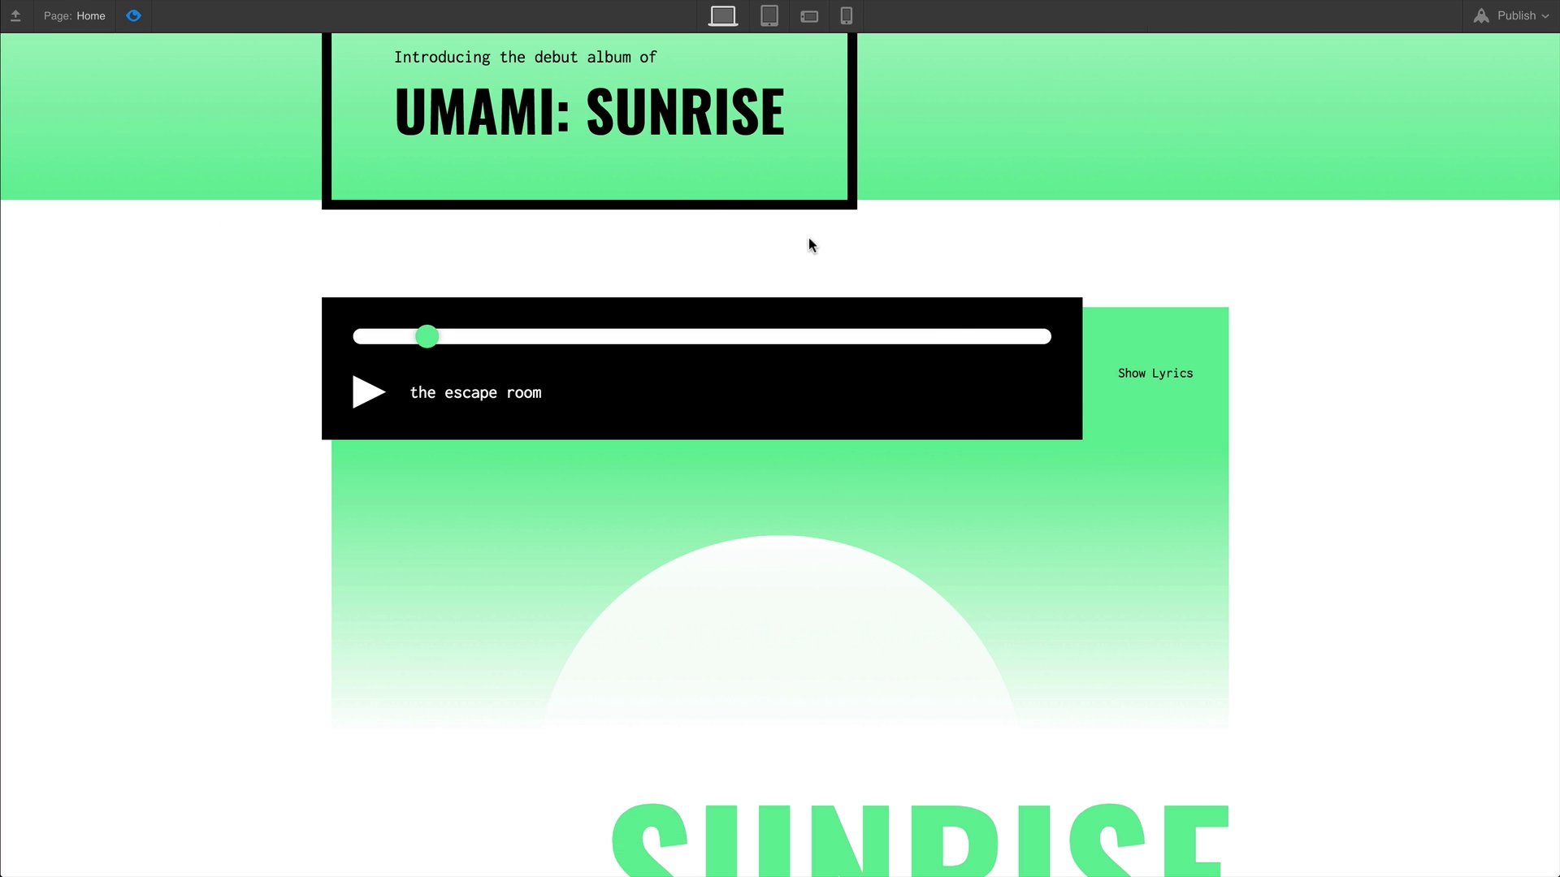
pyautogui.click(1129, 408)
pyautogui.click(1134, 415)
pyautogui.click(1134, 415)
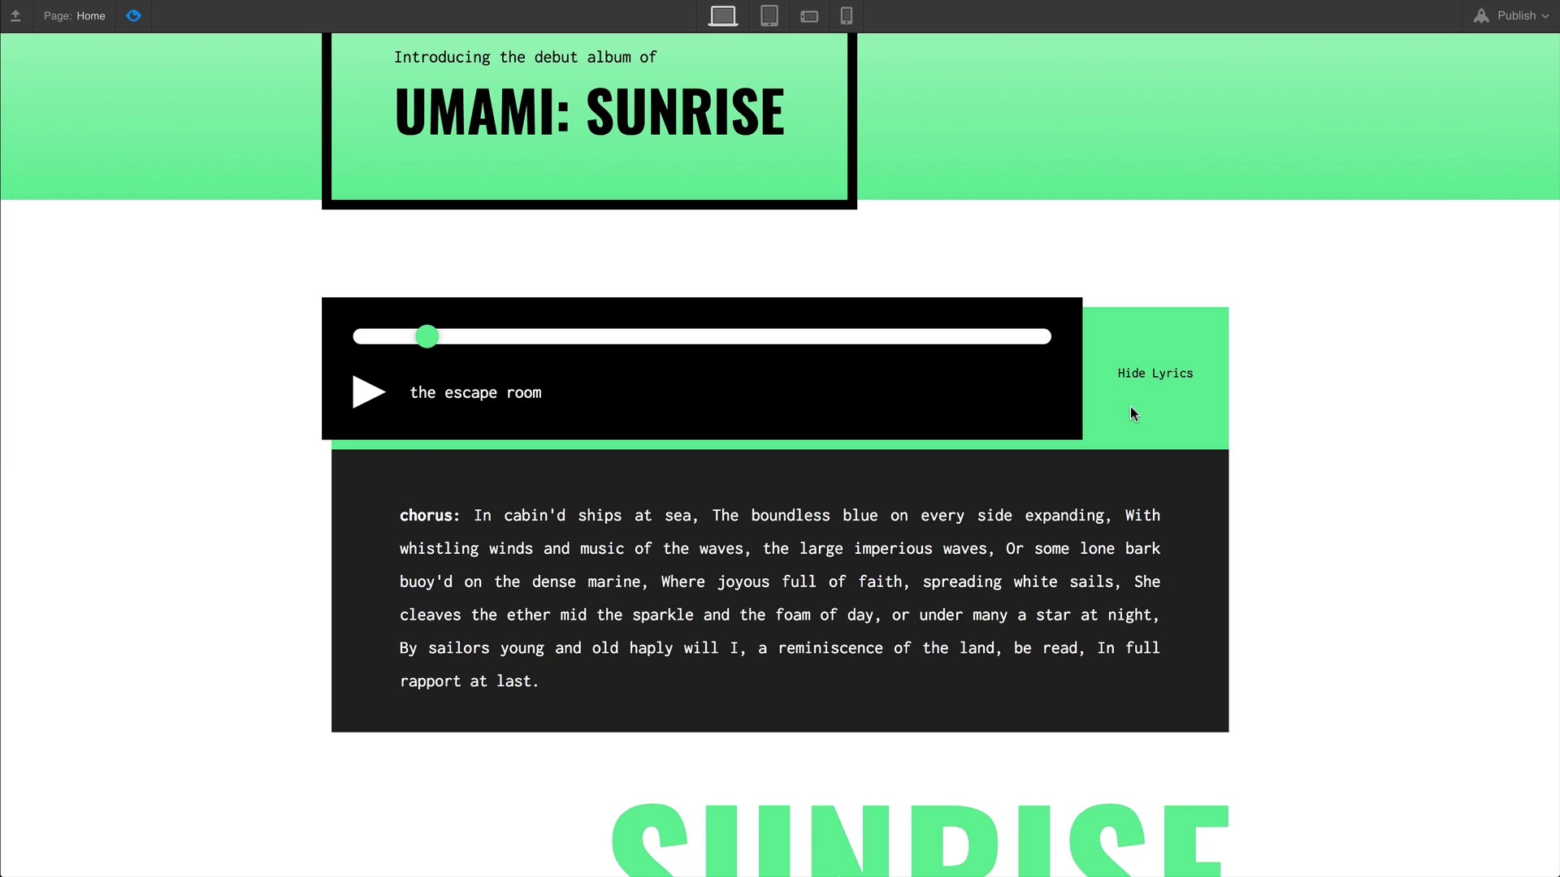
pyautogui.click(1134, 414)
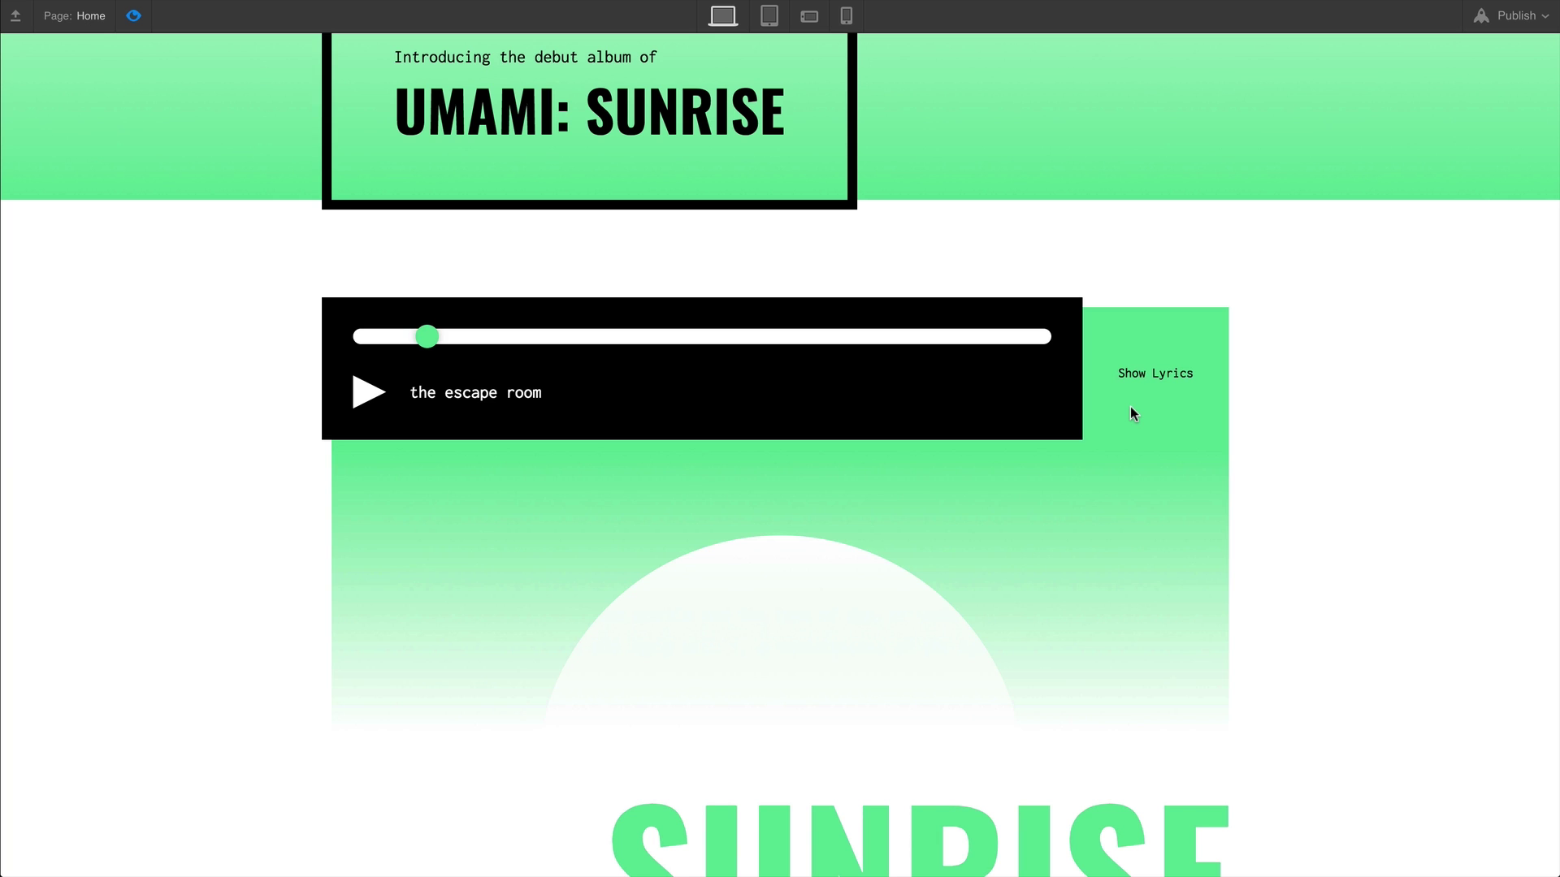
pyautogui.click(1134, 414)
pyautogui.click(1134, 414)
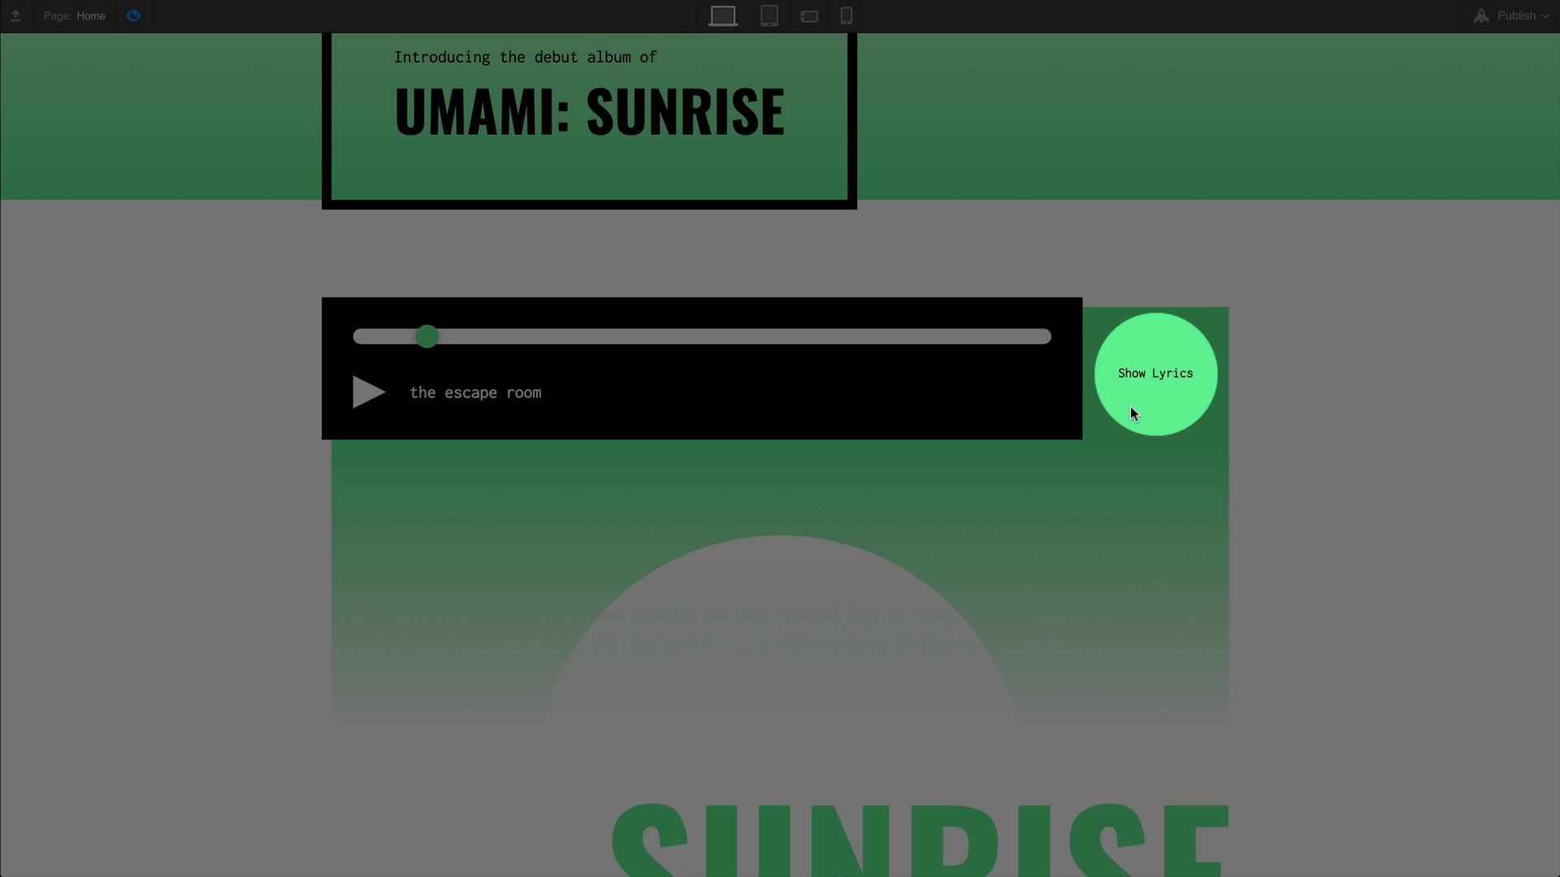
pyautogui.click(1134, 414)
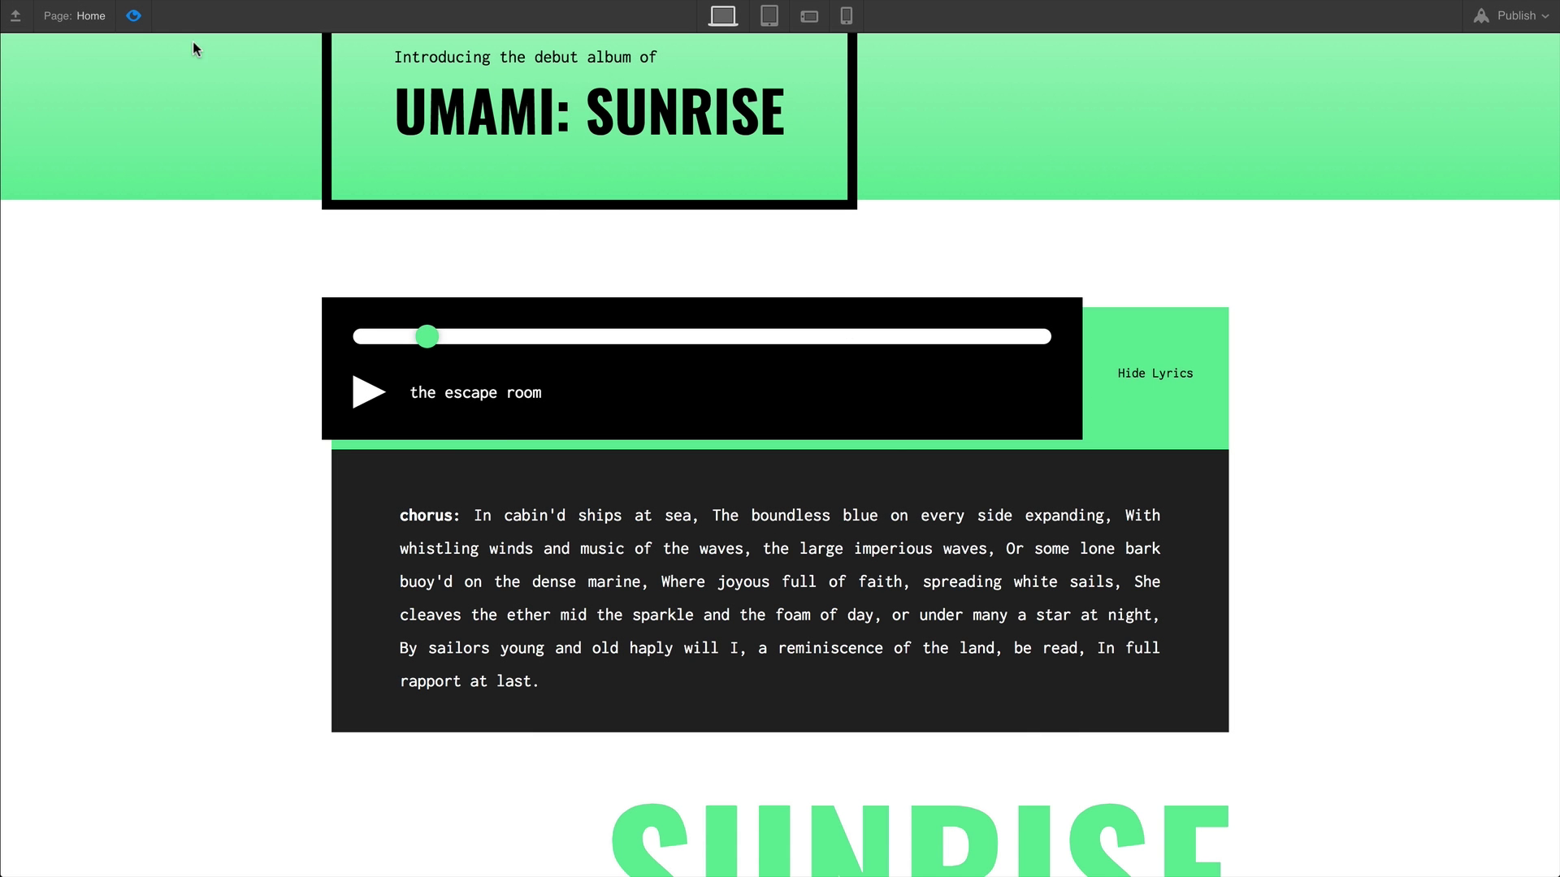
pyautogui.click(134, 15)
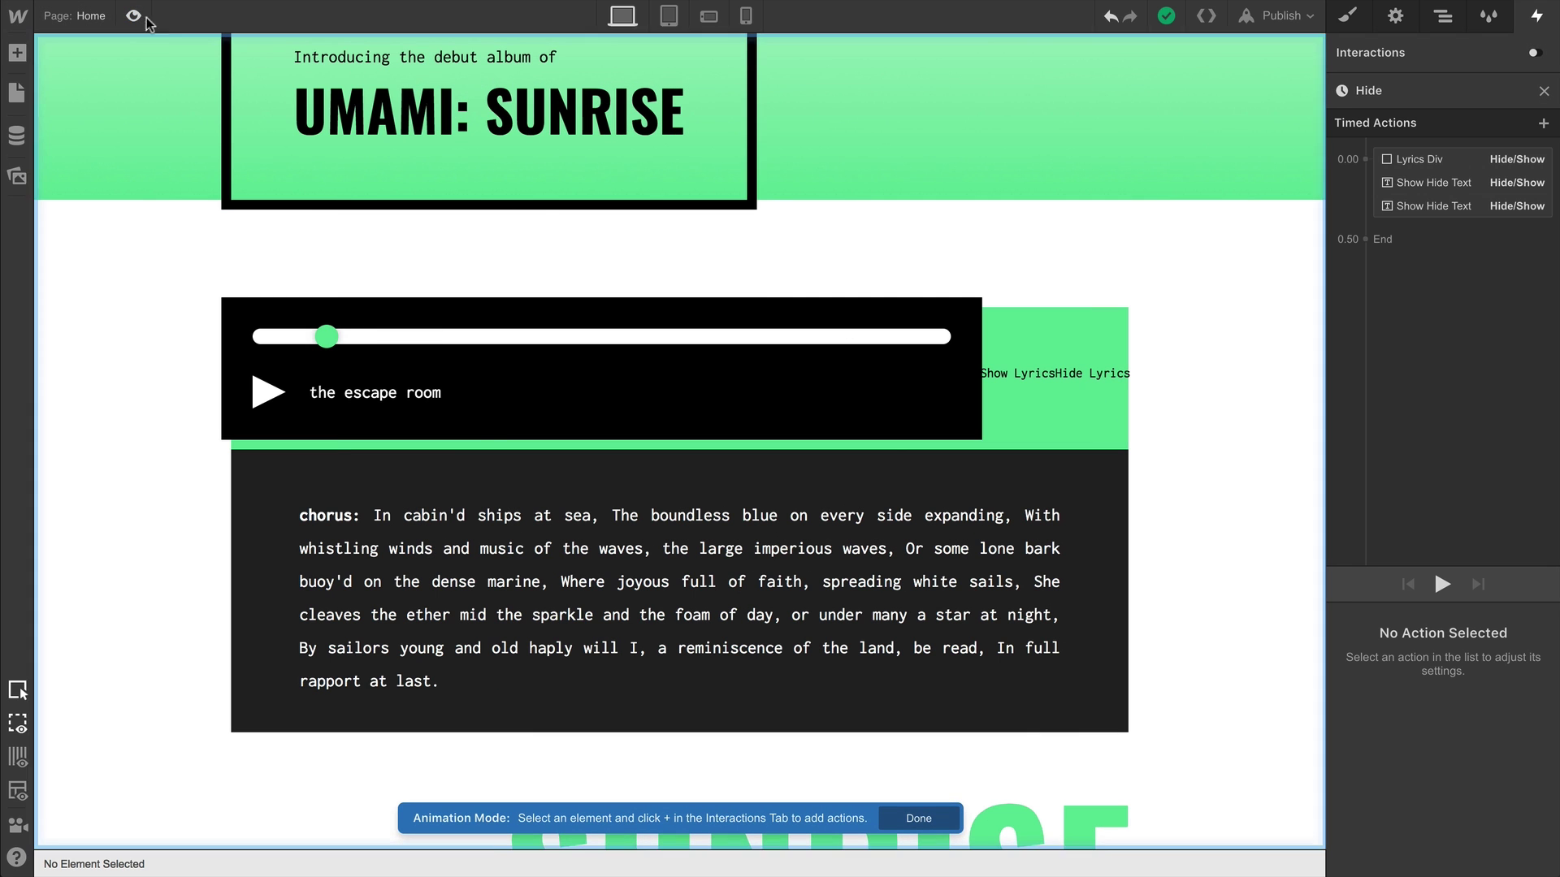
# In the Show animation, add an initial-state Opacity 0% action on Lyrics Div.
pyautogui.click(1026, 353)
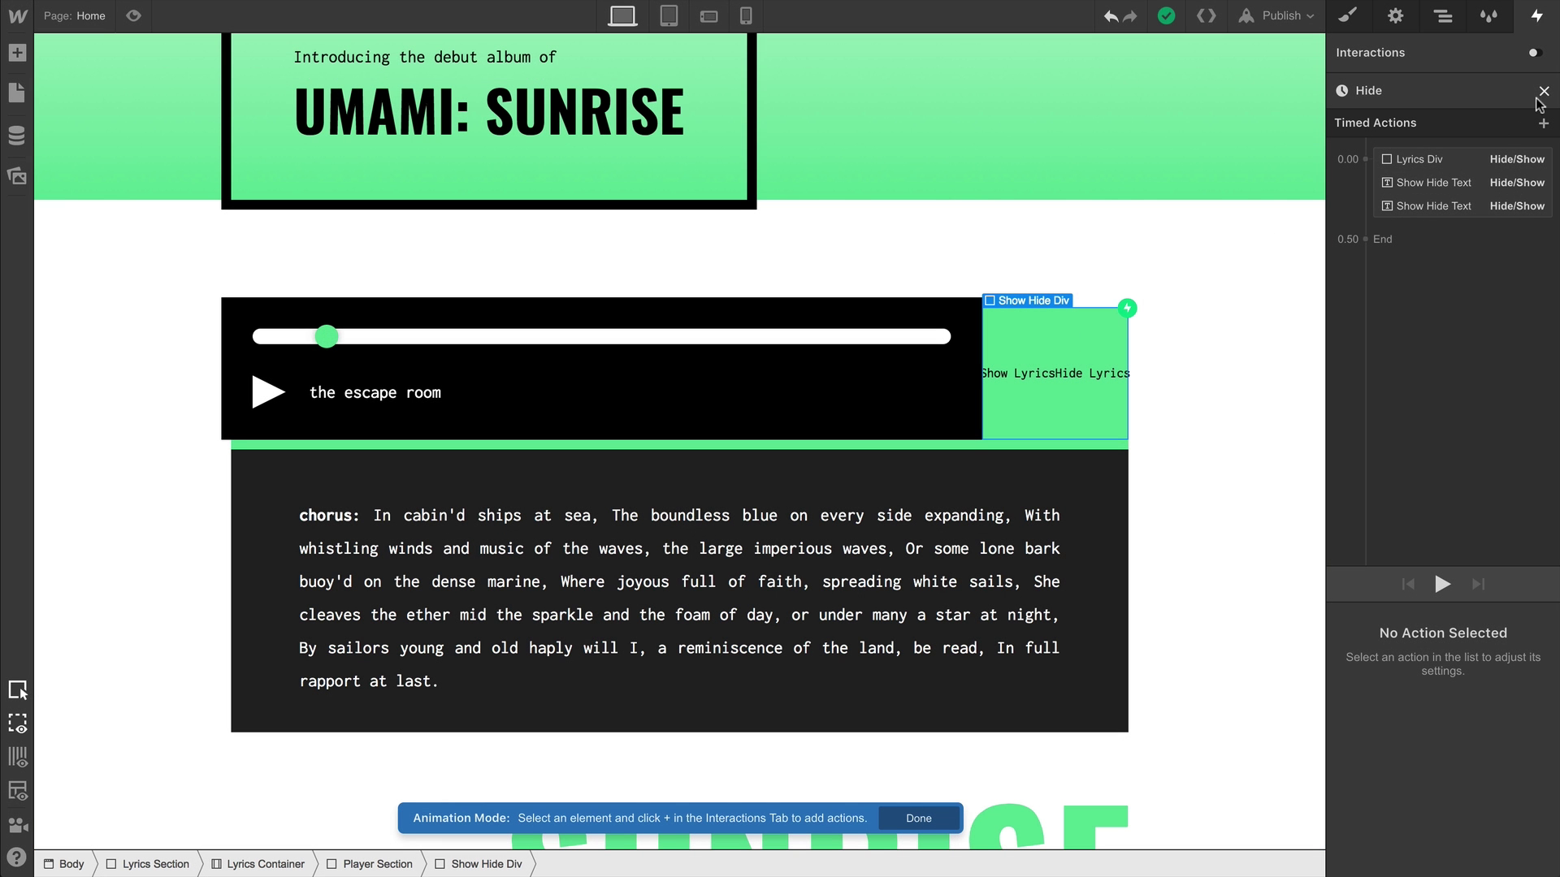
pyautogui.click(1542, 93)
pyautogui.click(1417, 248)
pyautogui.click(1417, 249)
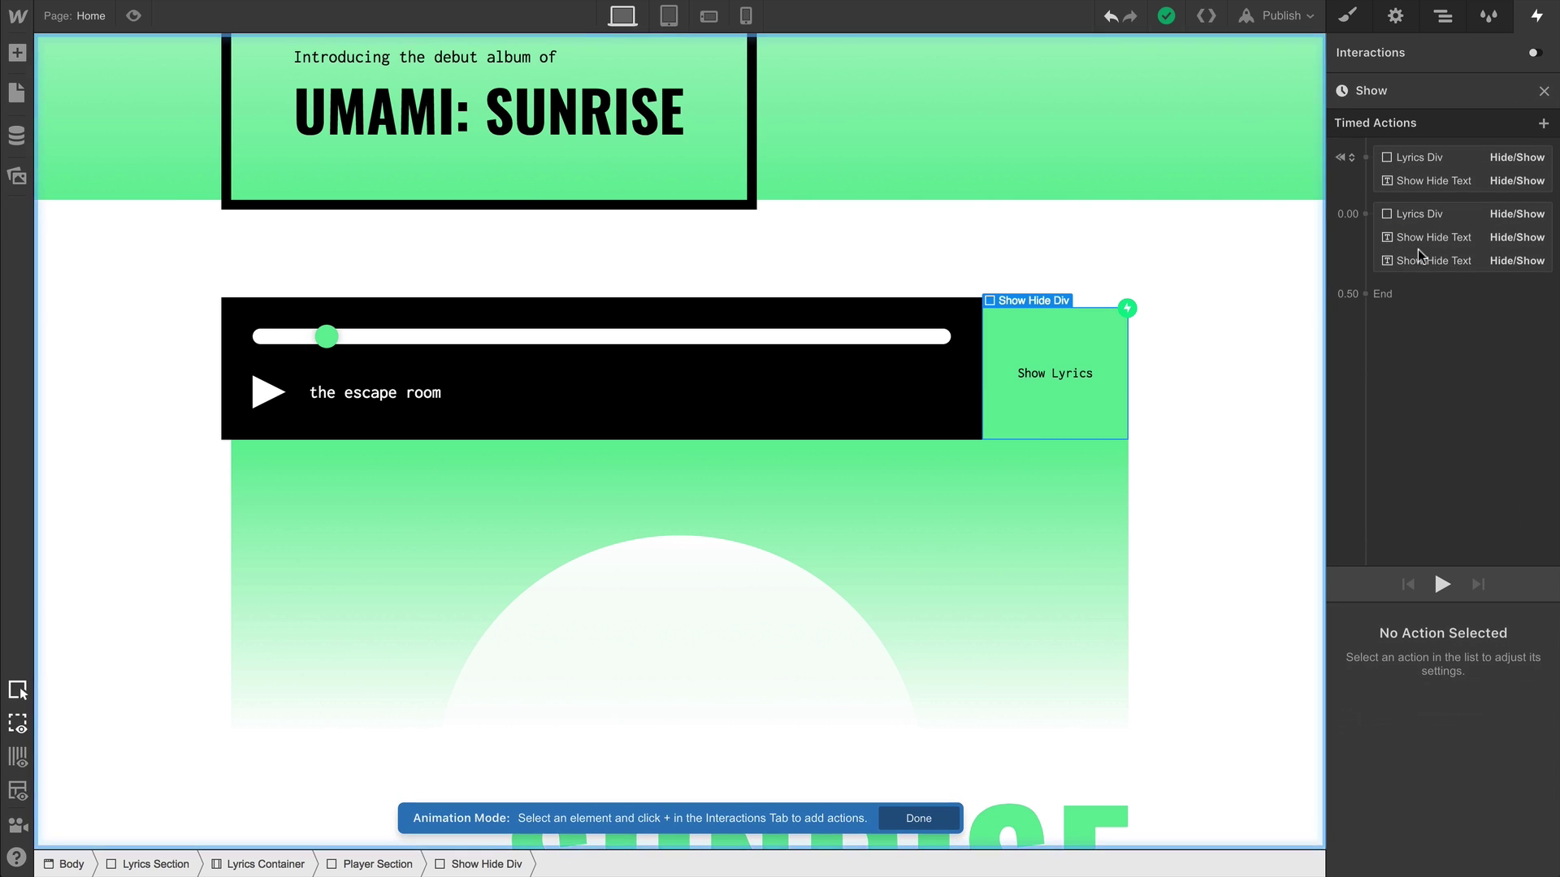
pyautogui.click(1424, 157)
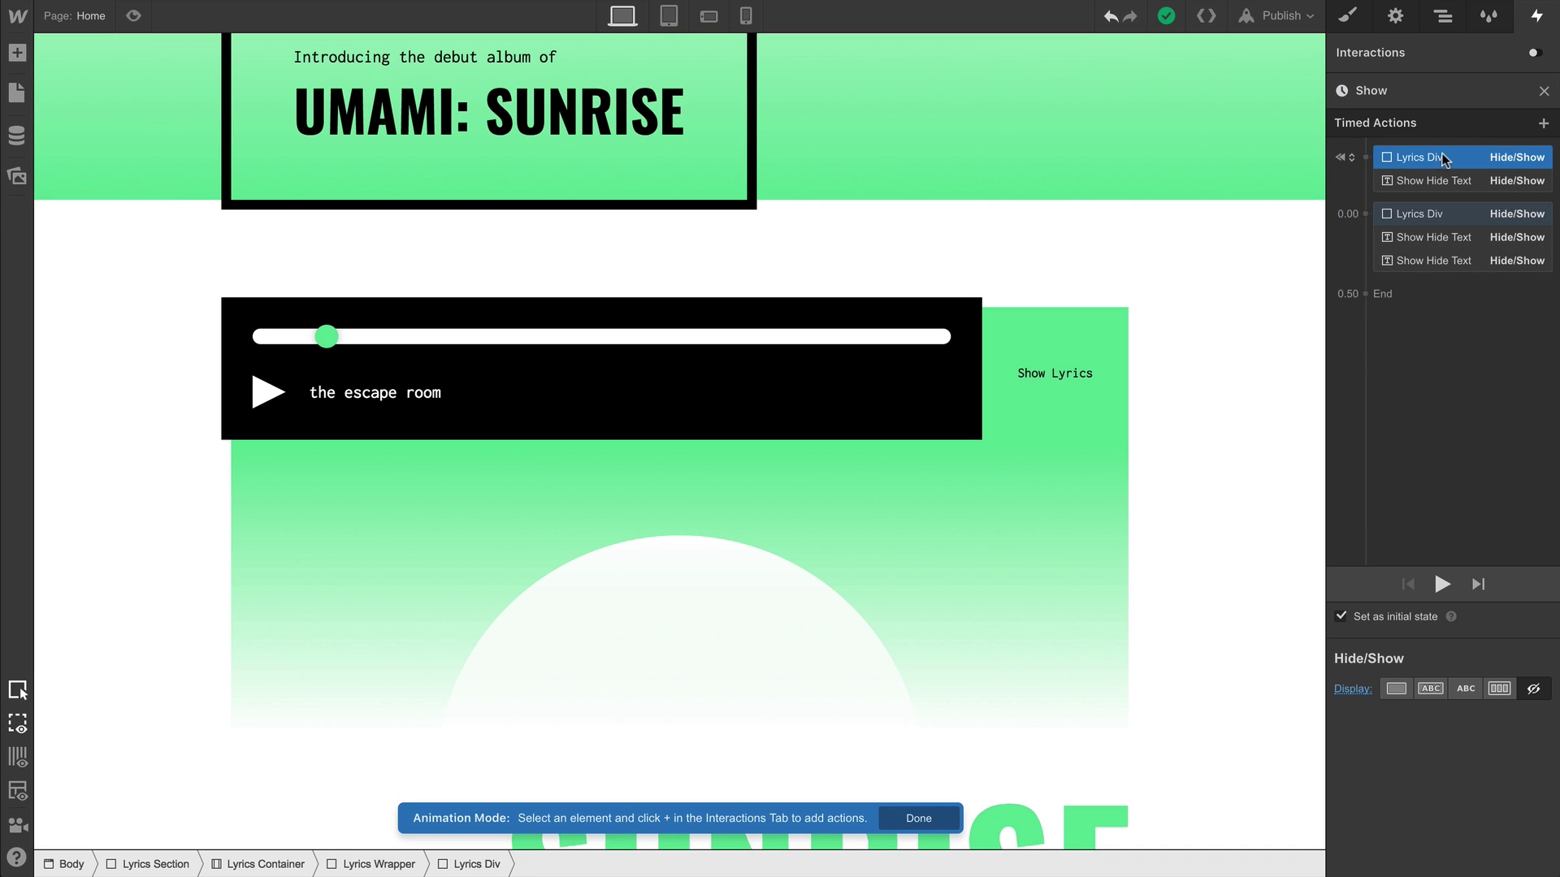
pyautogui.click(1543, 124)
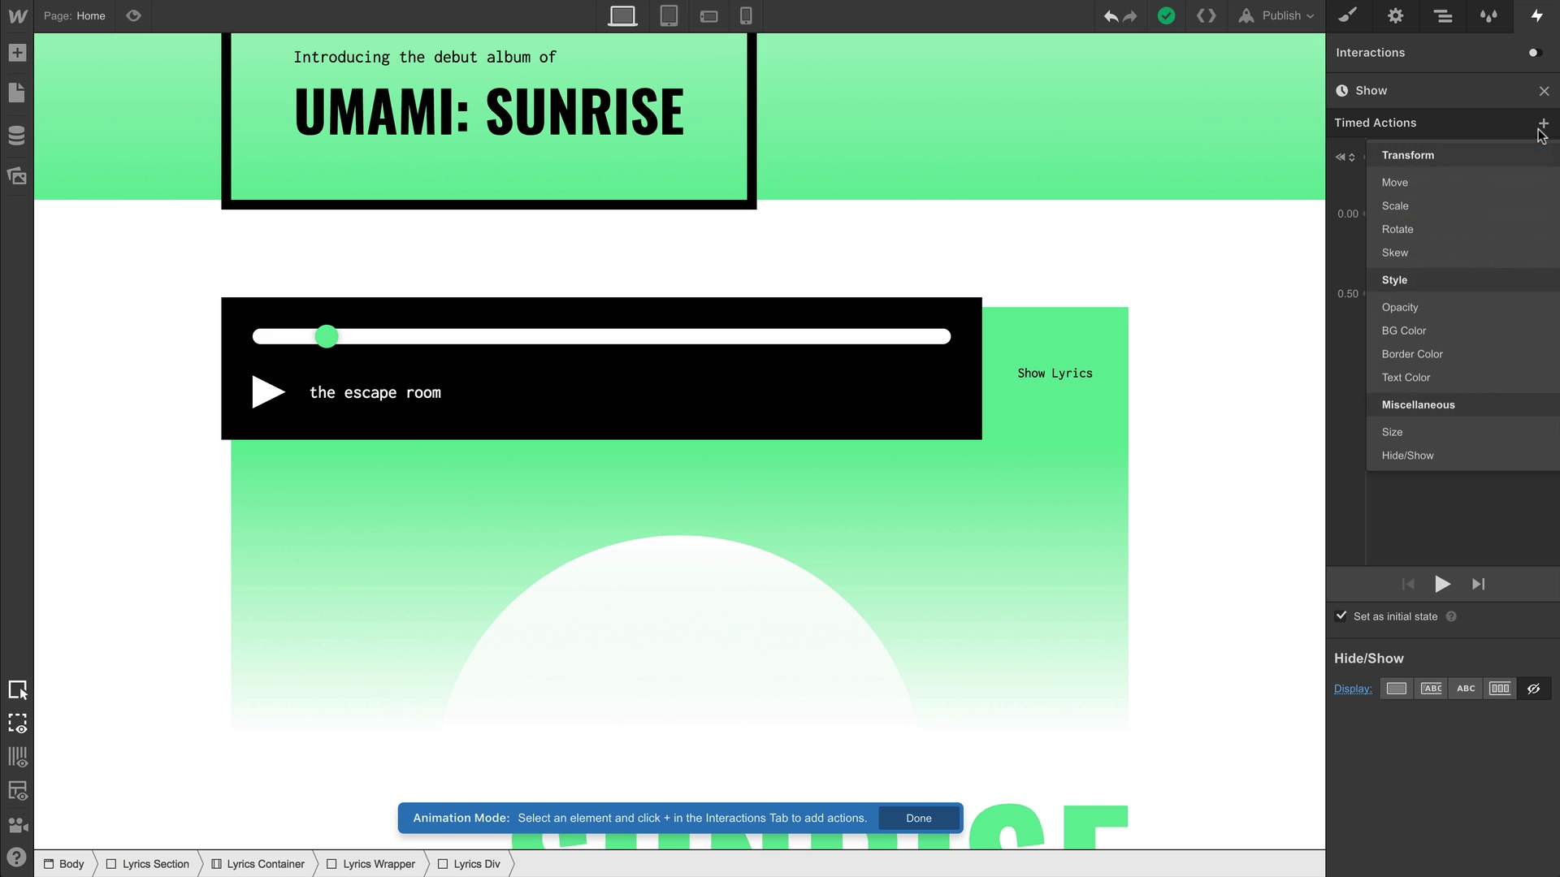
pyautogui.click(1472, 308)
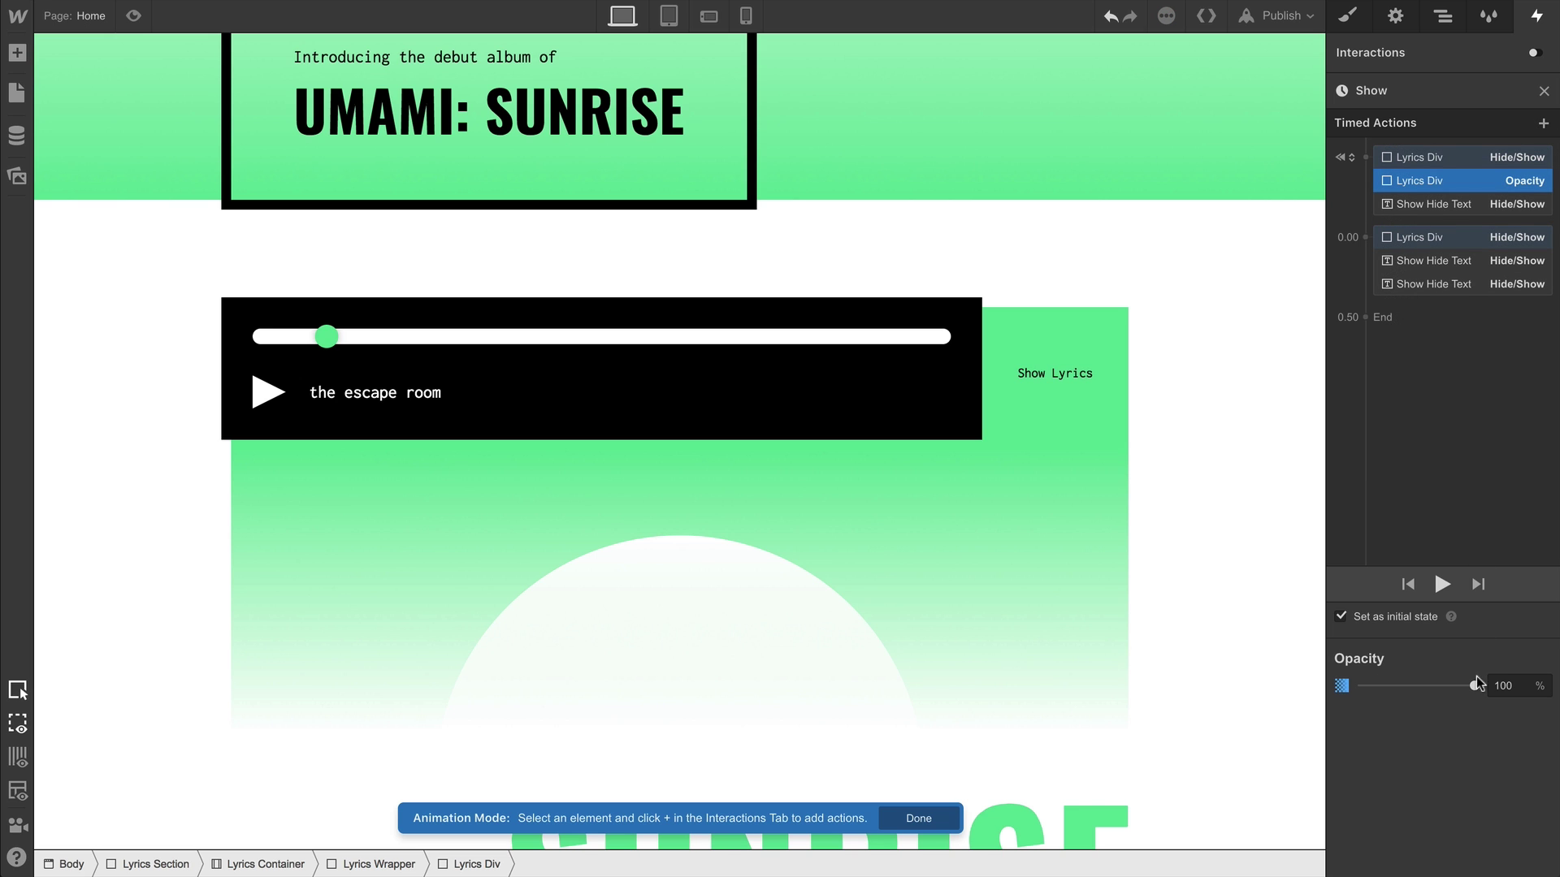
pyautogui.moveTo(1459, 692); pyautogui.dragTo(1359, 691)
# Add an ending Lyrics Div Opacity 100% action over 0.5s and preview the fade-in.
pyautogui.click(1348, 318)
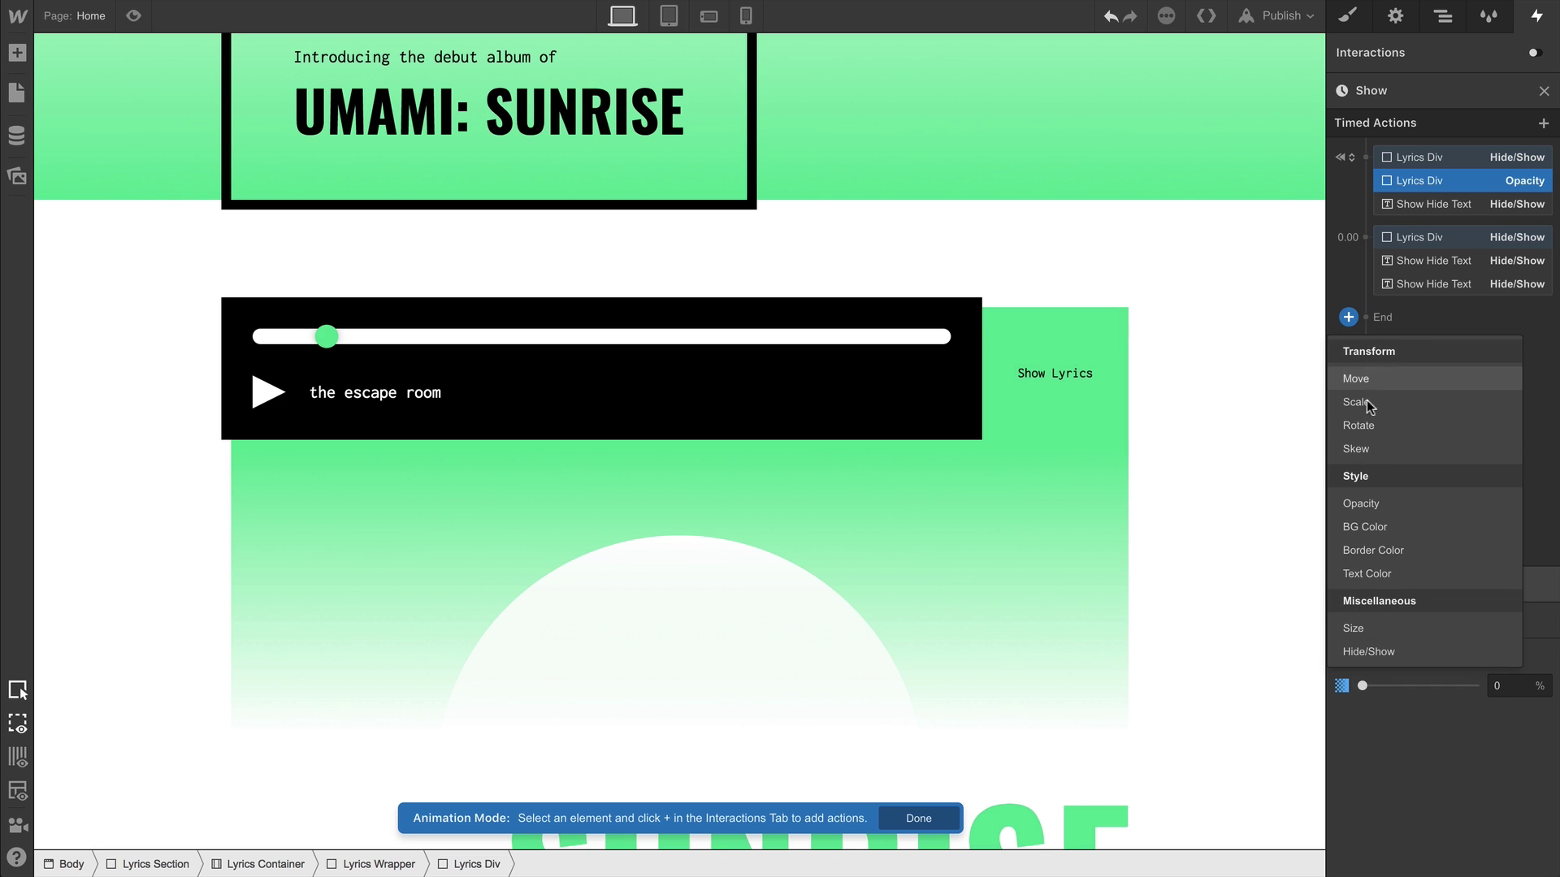
pyautogui.click(1379, 505)
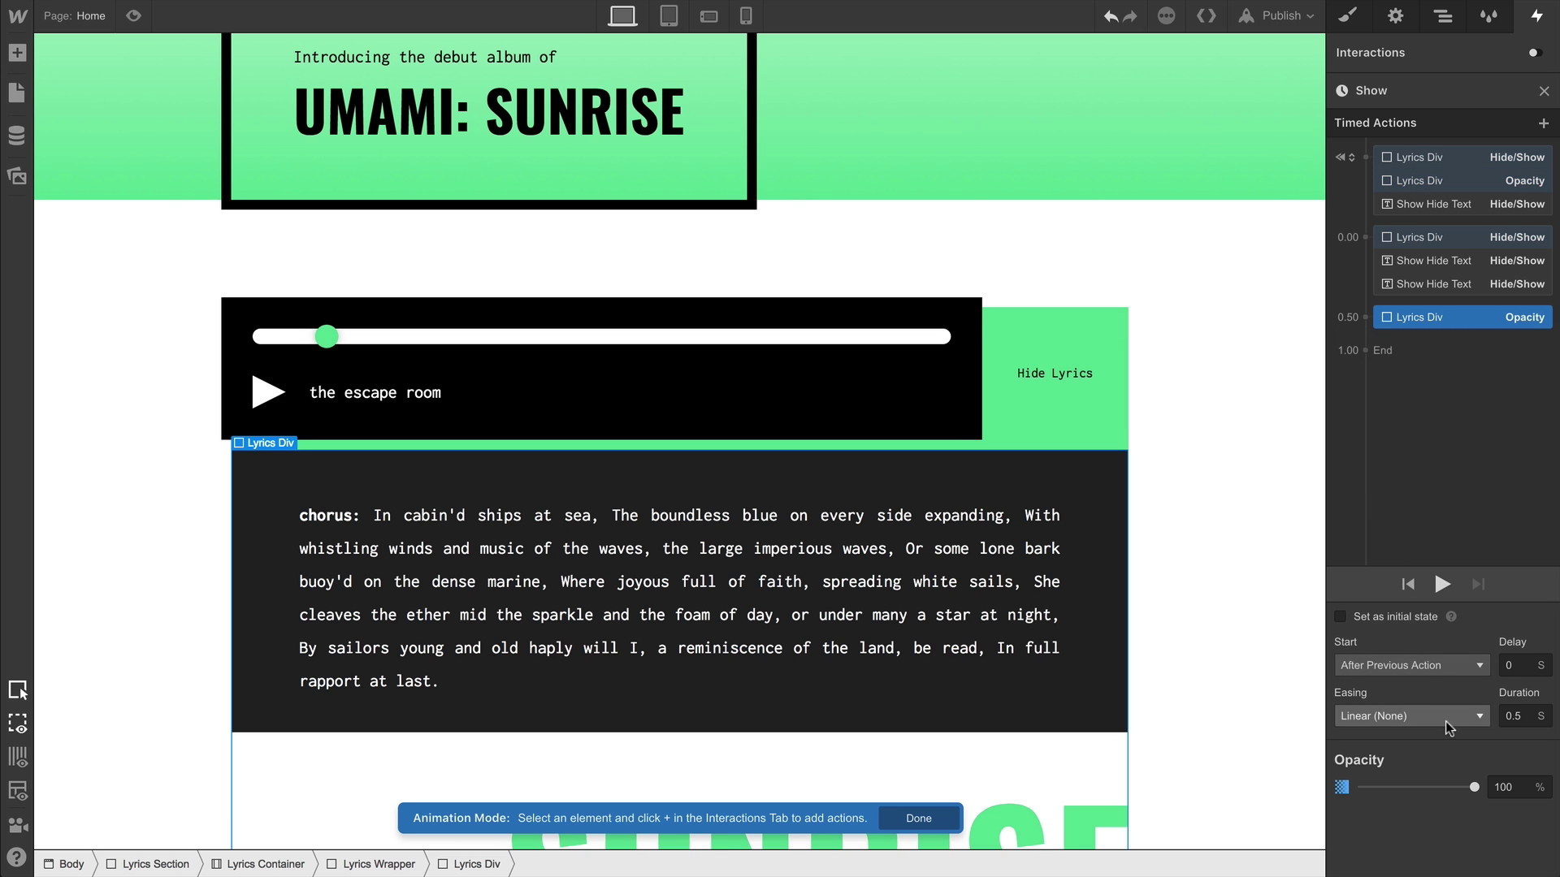
pyautogui.moveTo(1465, 790); pyautogui.dragTo(1479, 790)
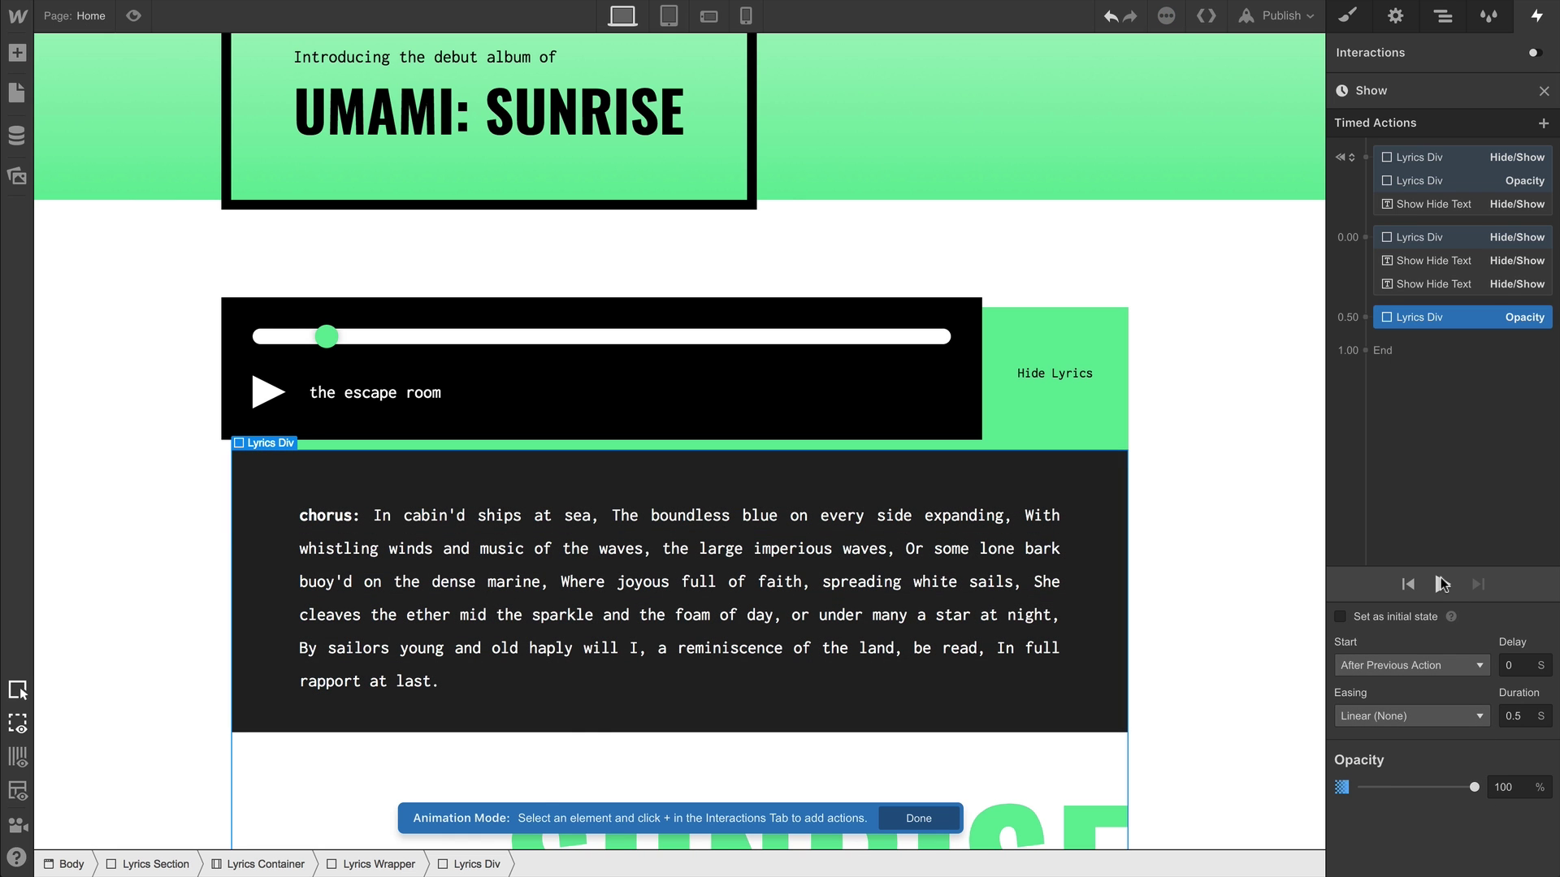
pyautogui.click(1441, 578)
# Open the Hide animation under On 2nd Click and select the Lyrics Div hide action.
pyautogui.click(1086, 412)
pyautogui.click(1544, 91)
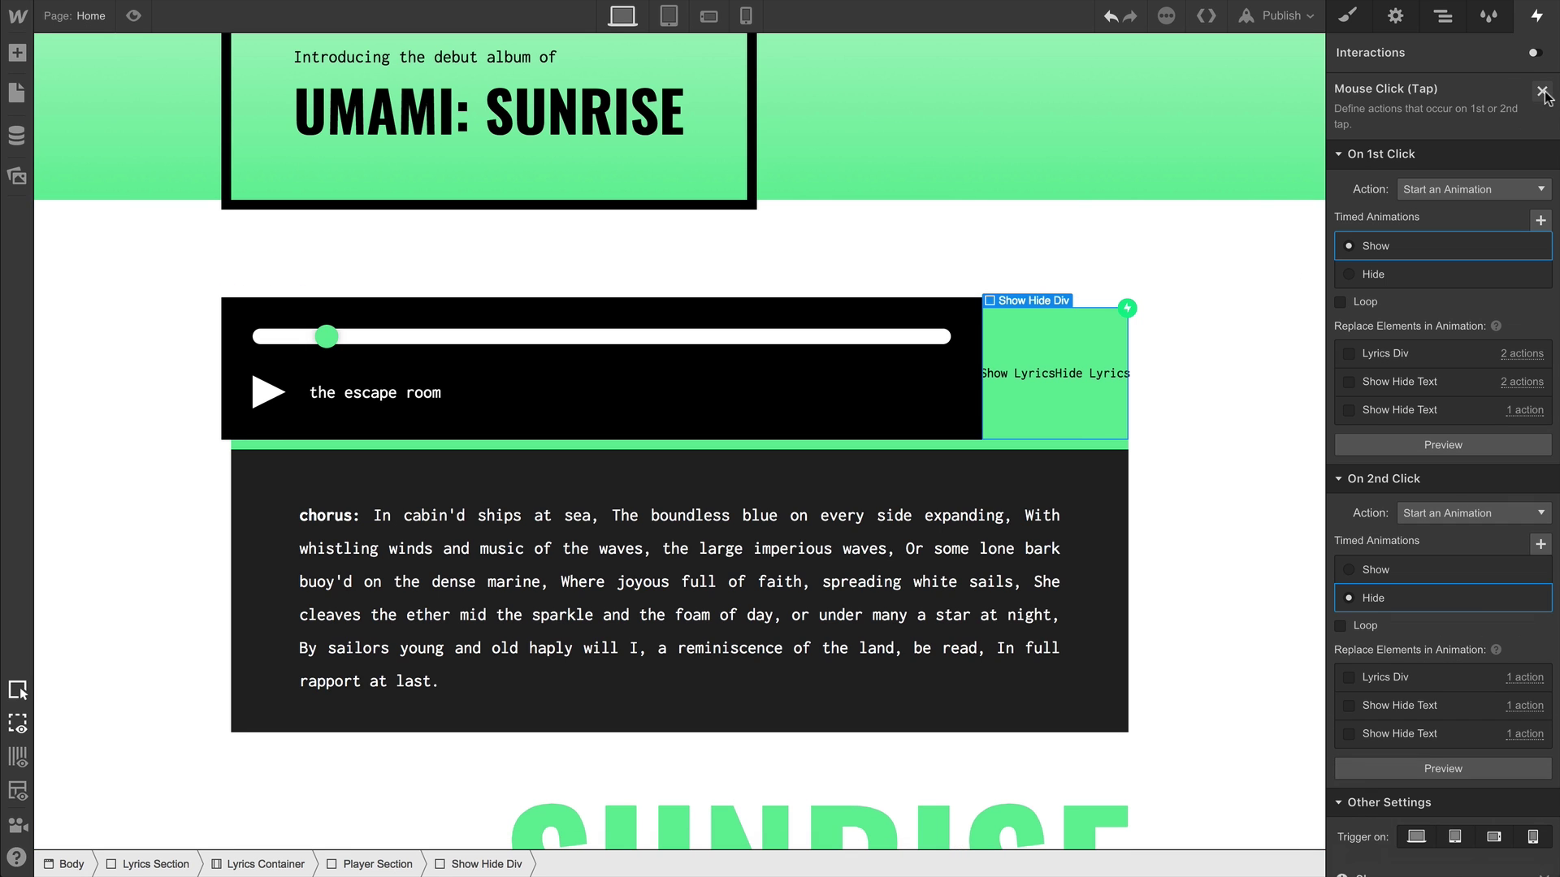
pyautogui.click(1386, 597)
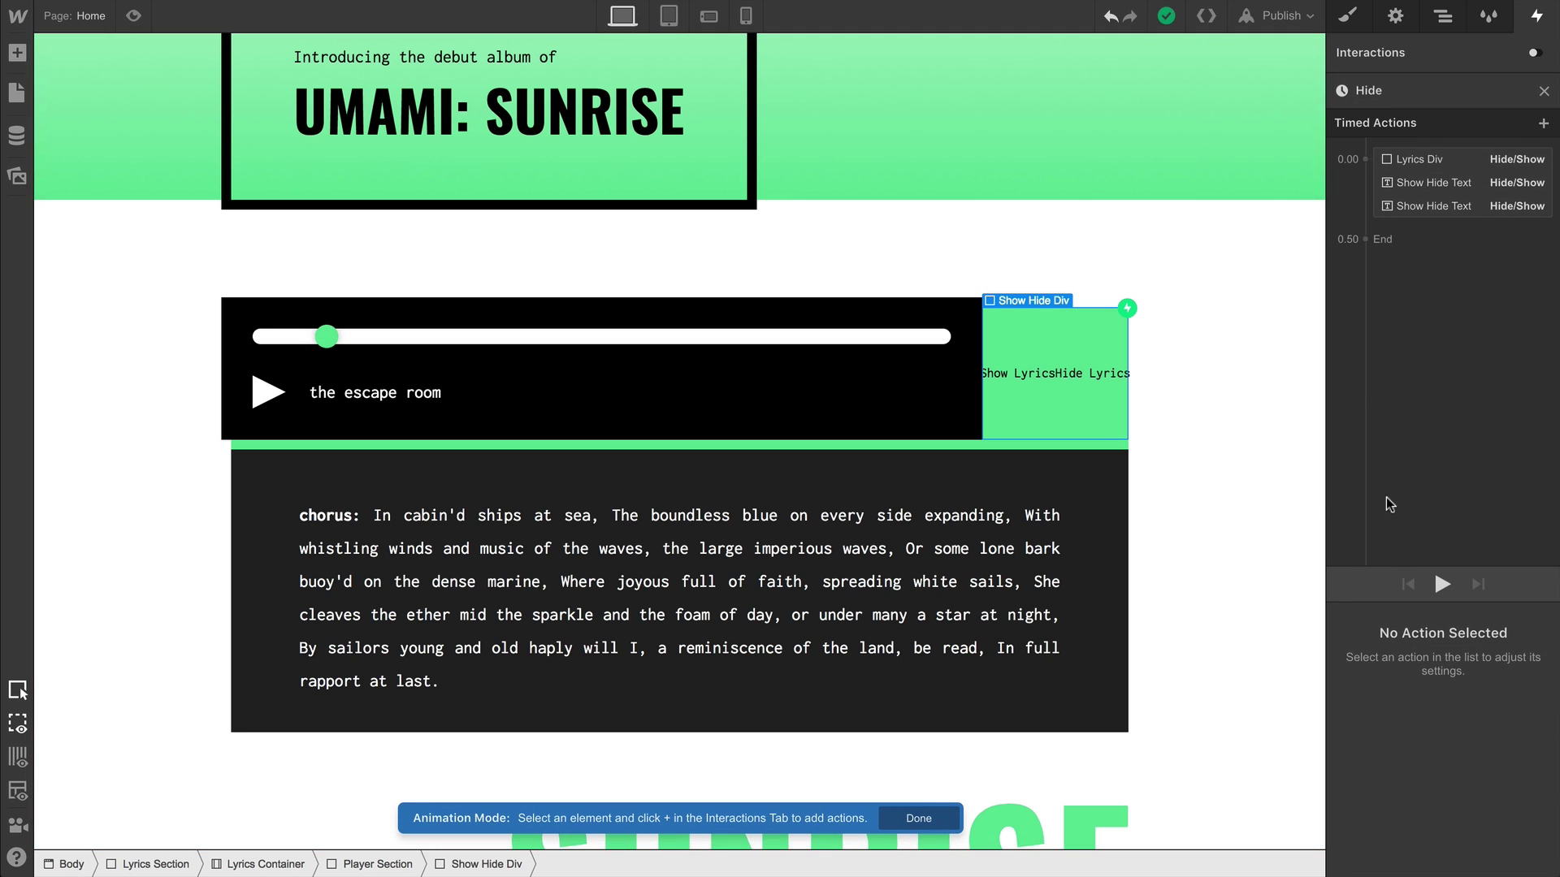
pyautogui.click(1105, 484)
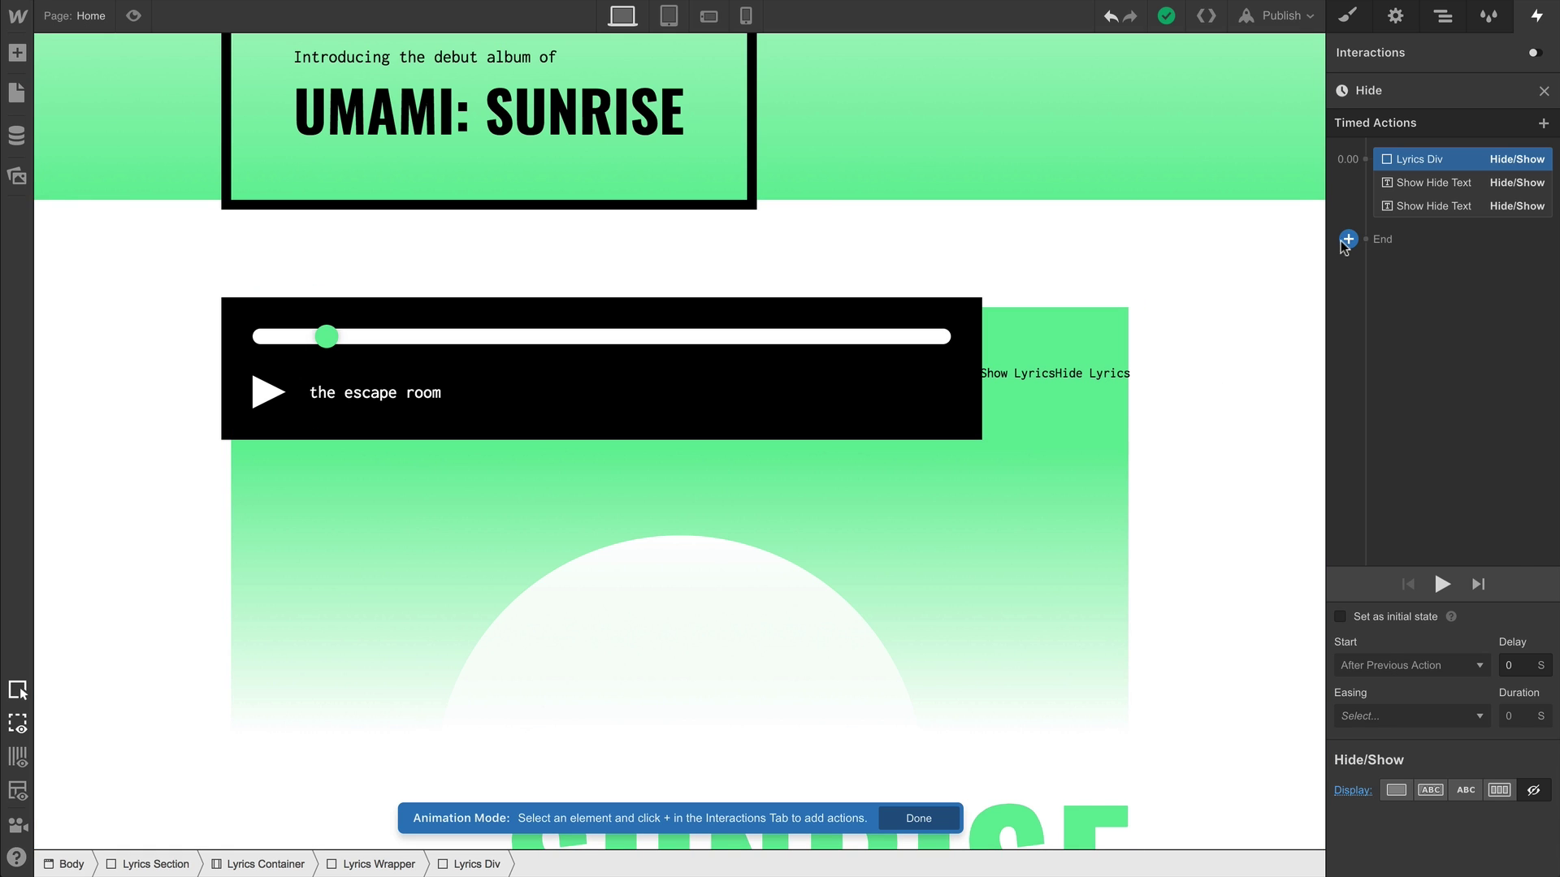
# Add a Lyrics Div Opacity 0% action and move it ahead of the Hide/Show actions.
pyautogui.click(1348, 240)
pyautogui.click(1392, 424)
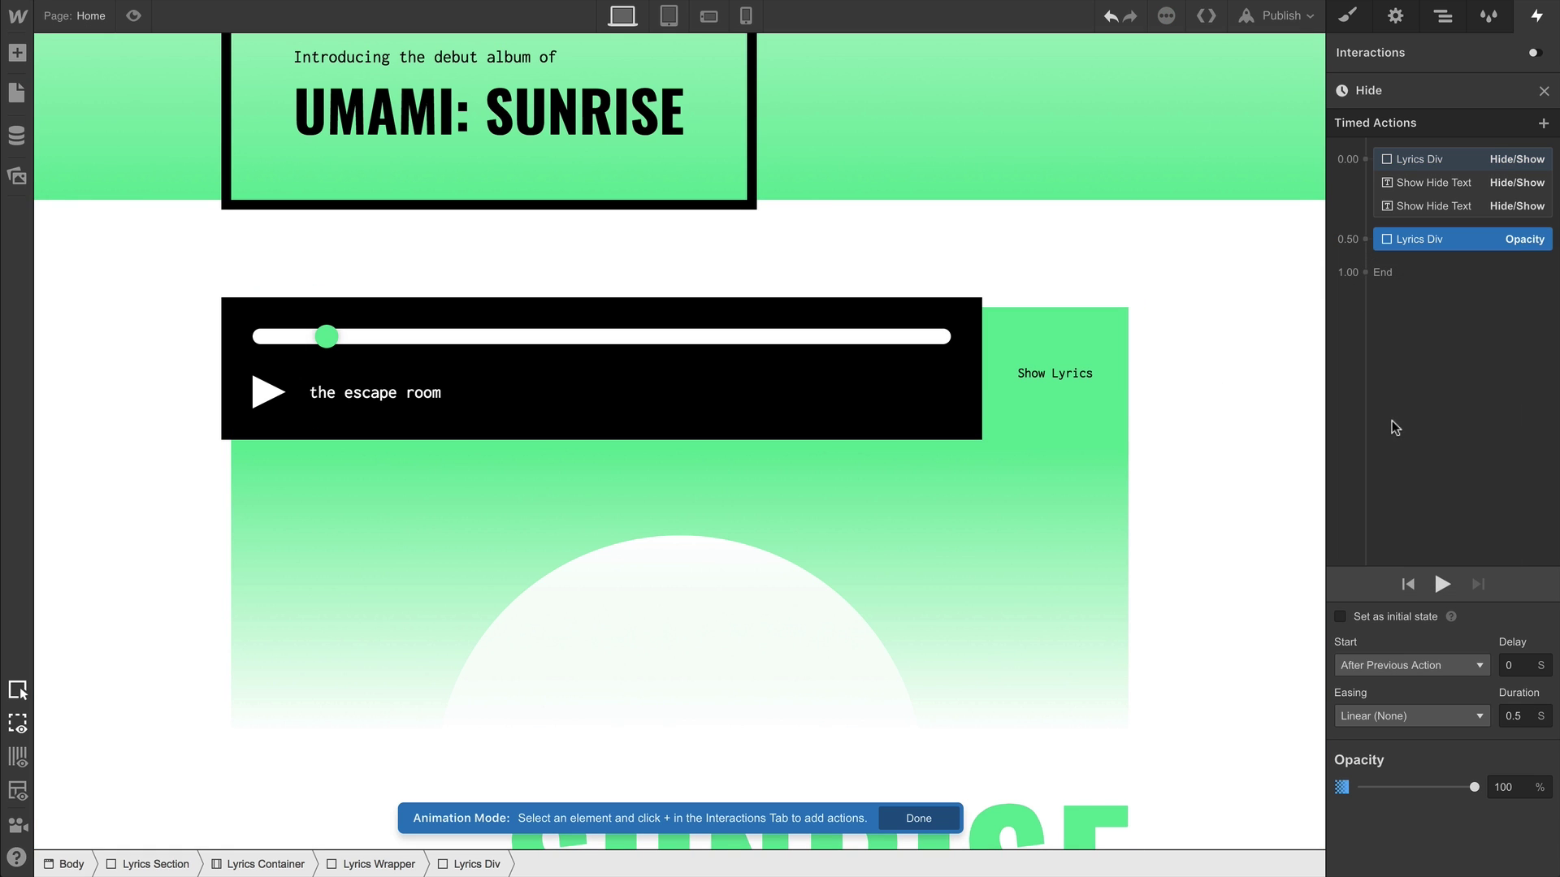
pyautogui.moveTo(1421, 784); pyautogui.dragTo(1350, 784)
pyautogui.moveTo(1397, 242); pyautogui.dragTo(1396, 143)
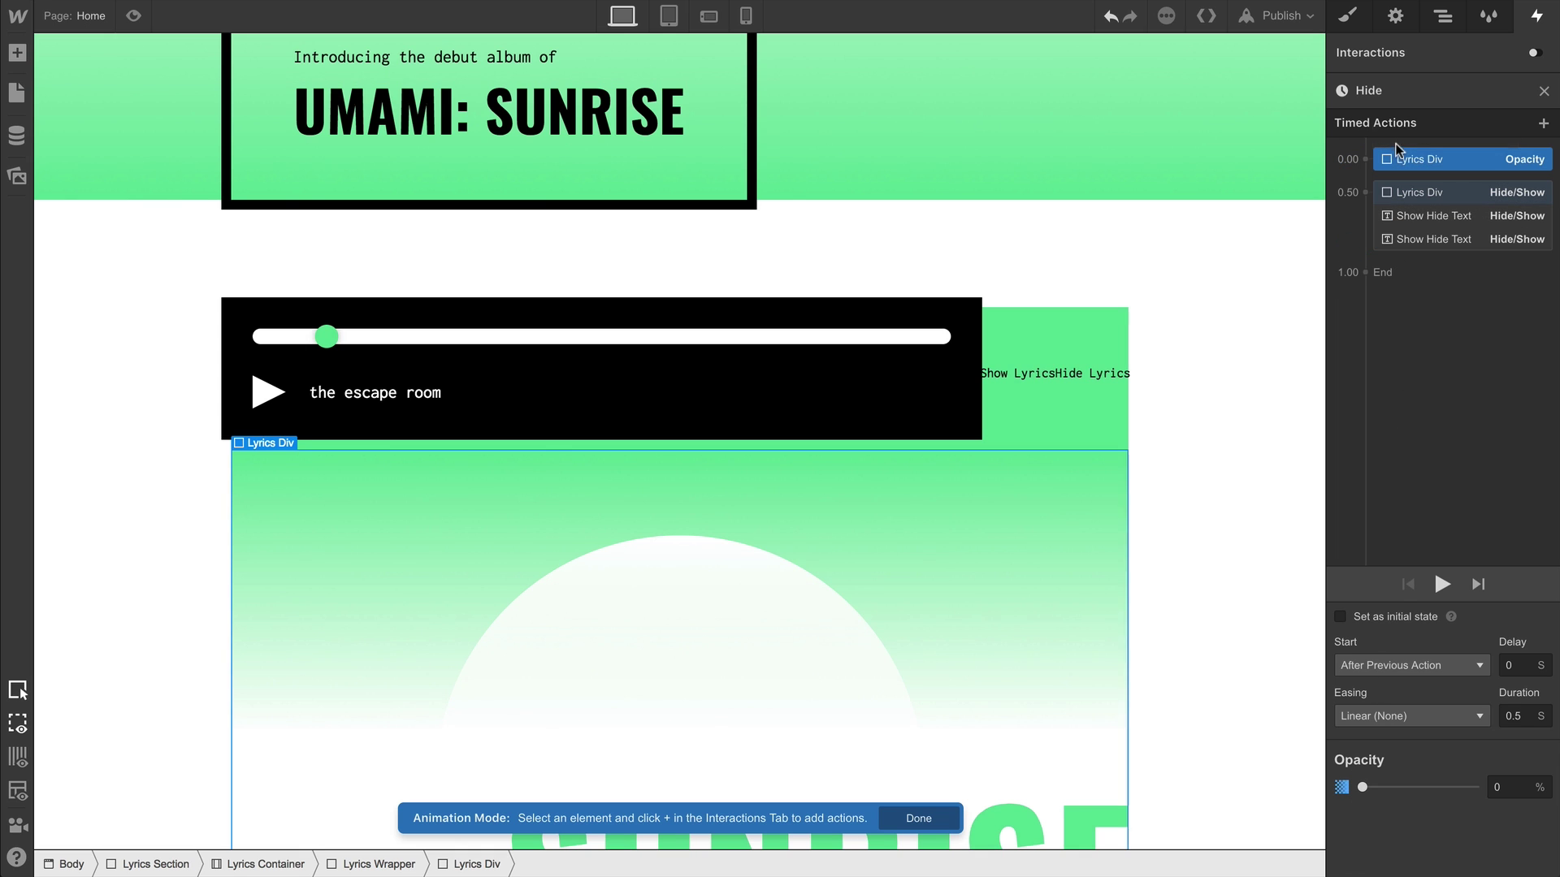
# Preview the page and toggle Show/Hide Lyrics repeatedly to test the lyrics fading in and out.
pyautogui.click(145, 23)
pyautogui.click(1179, 390)
pyautogui.click(1178, 389)
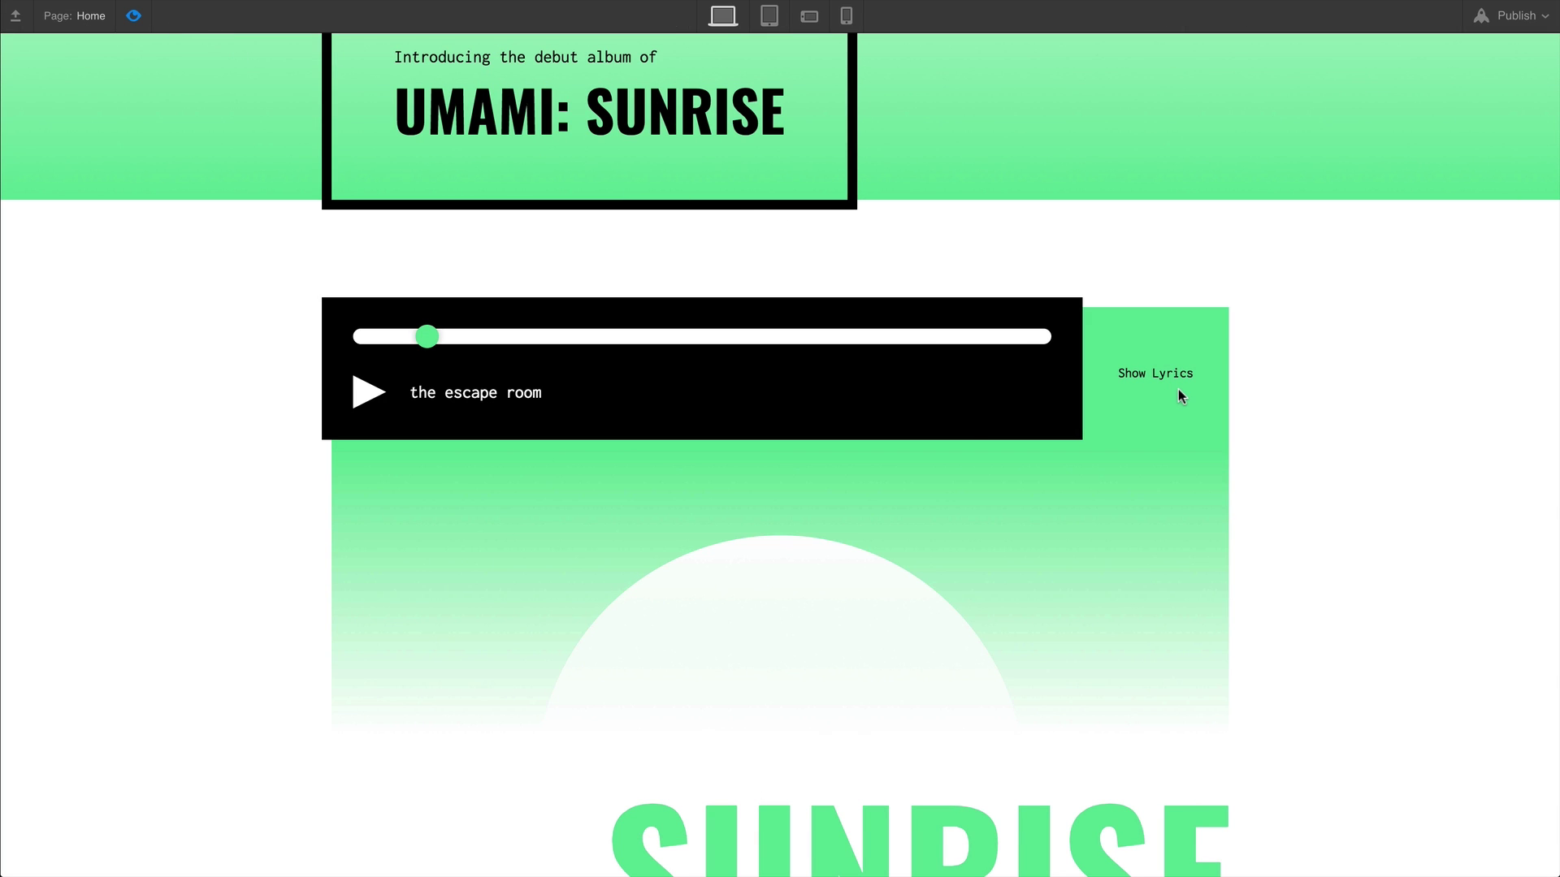
pyautogui.click(1178, 388)
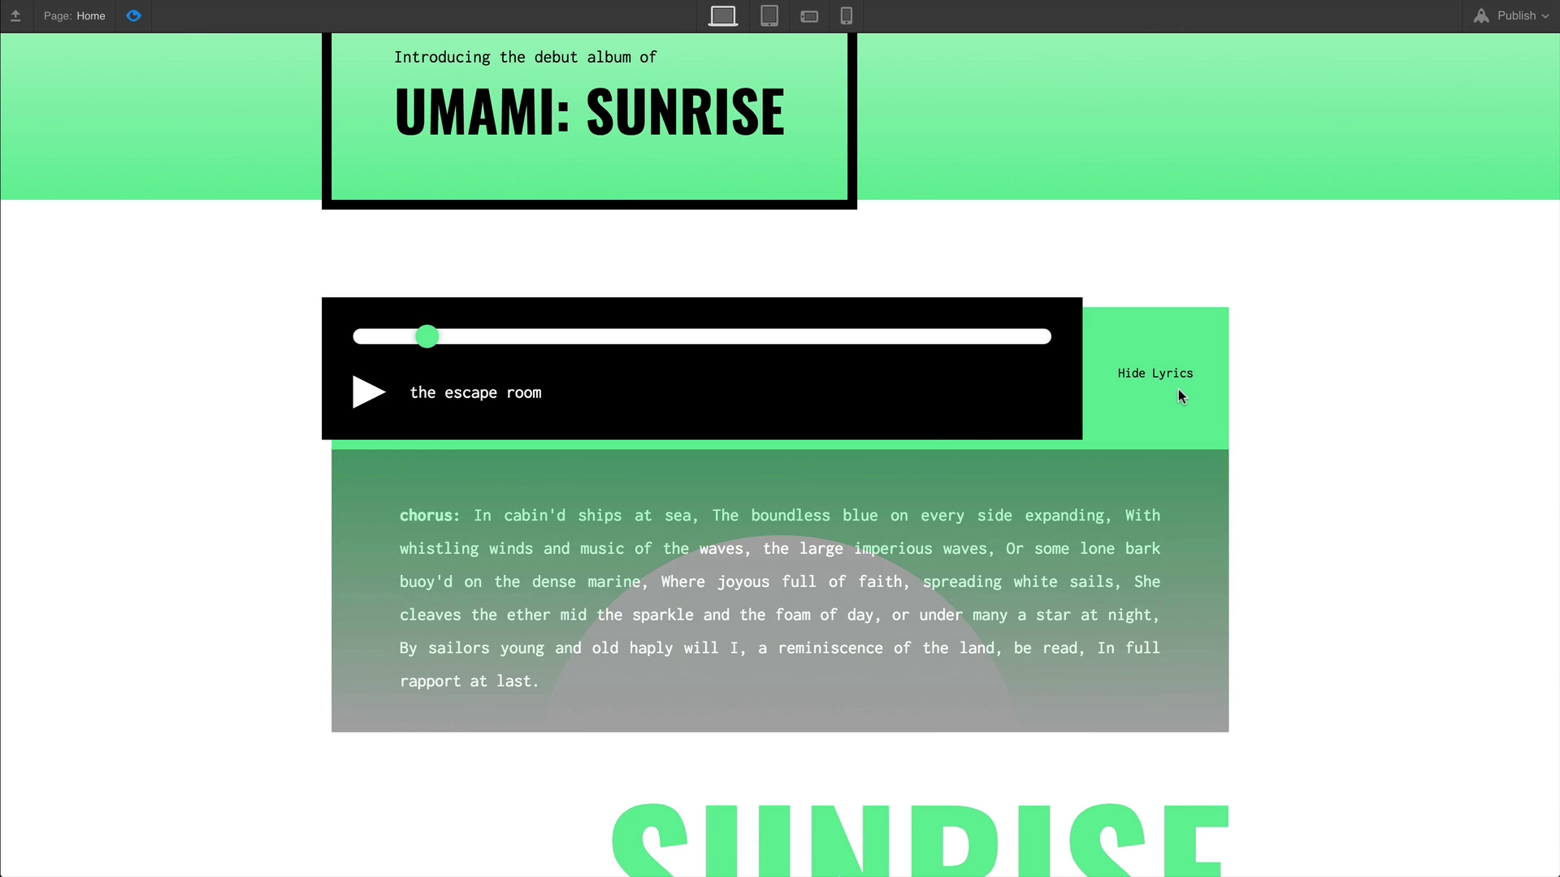
pyautogui.click(1179, 390)
pyautogui.click(1179, 390)
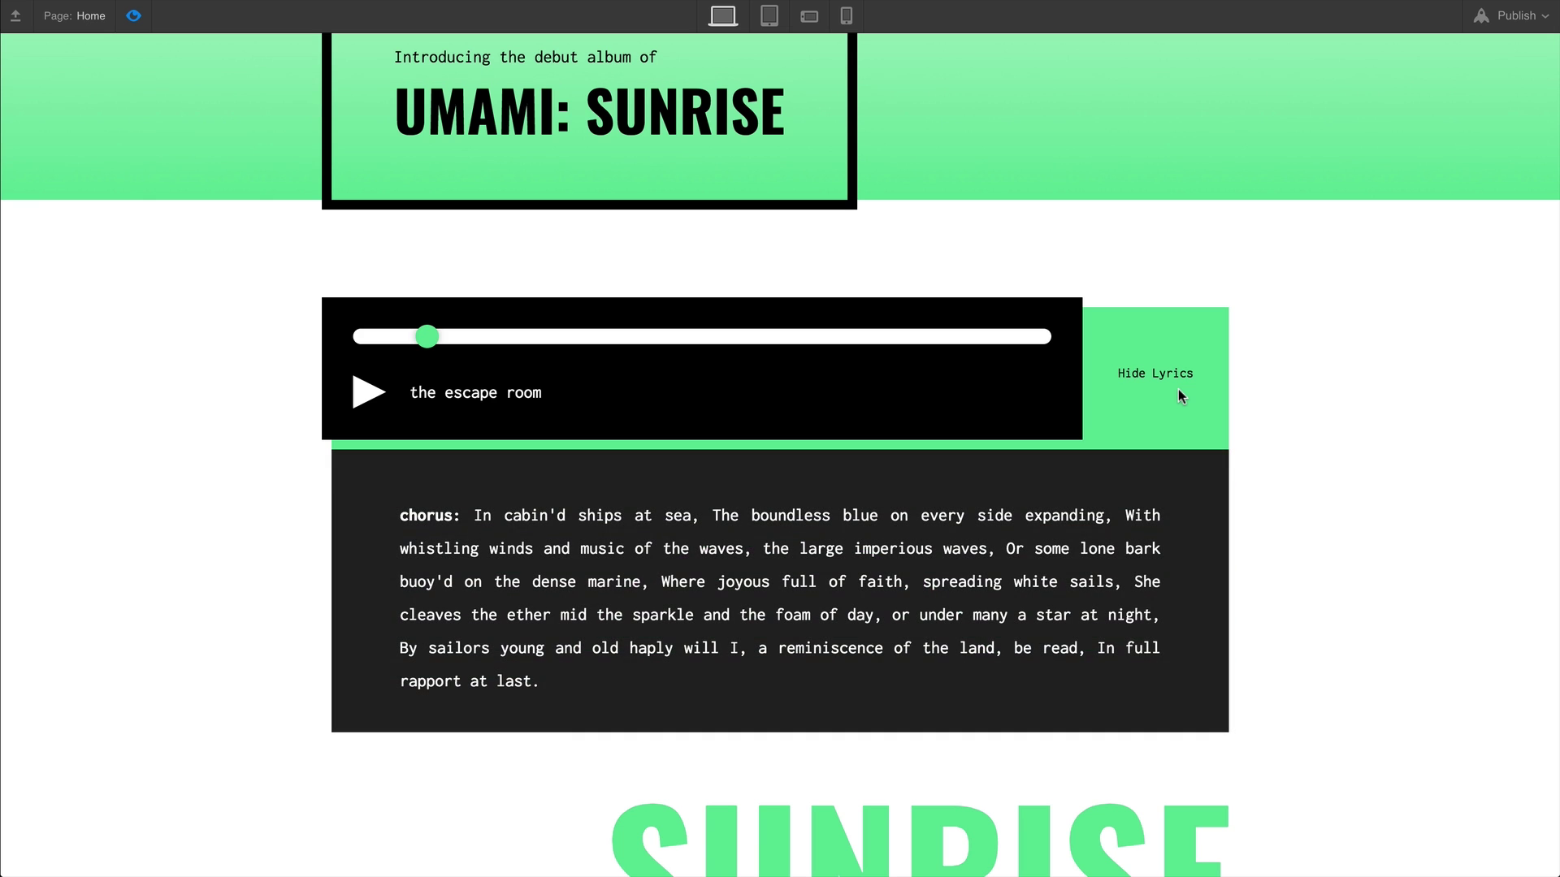
pyautogui.click(1178, 389)
pyautogui.click(1178, 388)
pyautogui.click(1178, 388)
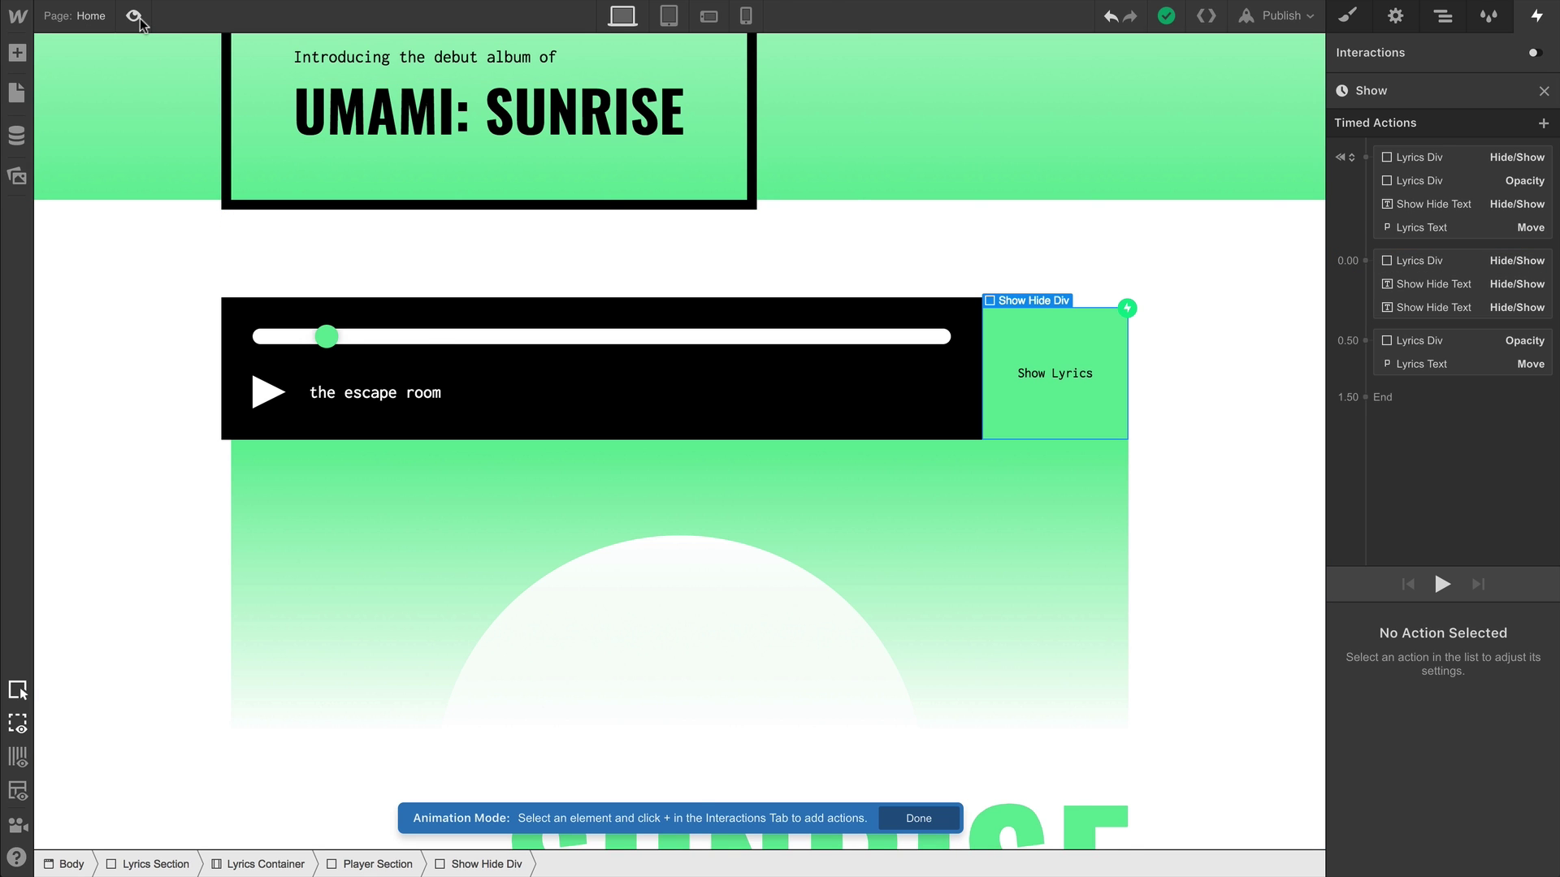
# Preview the page again and toggle the lyrics to check the fade and slide-in.
pyautogui.click(134, 15)
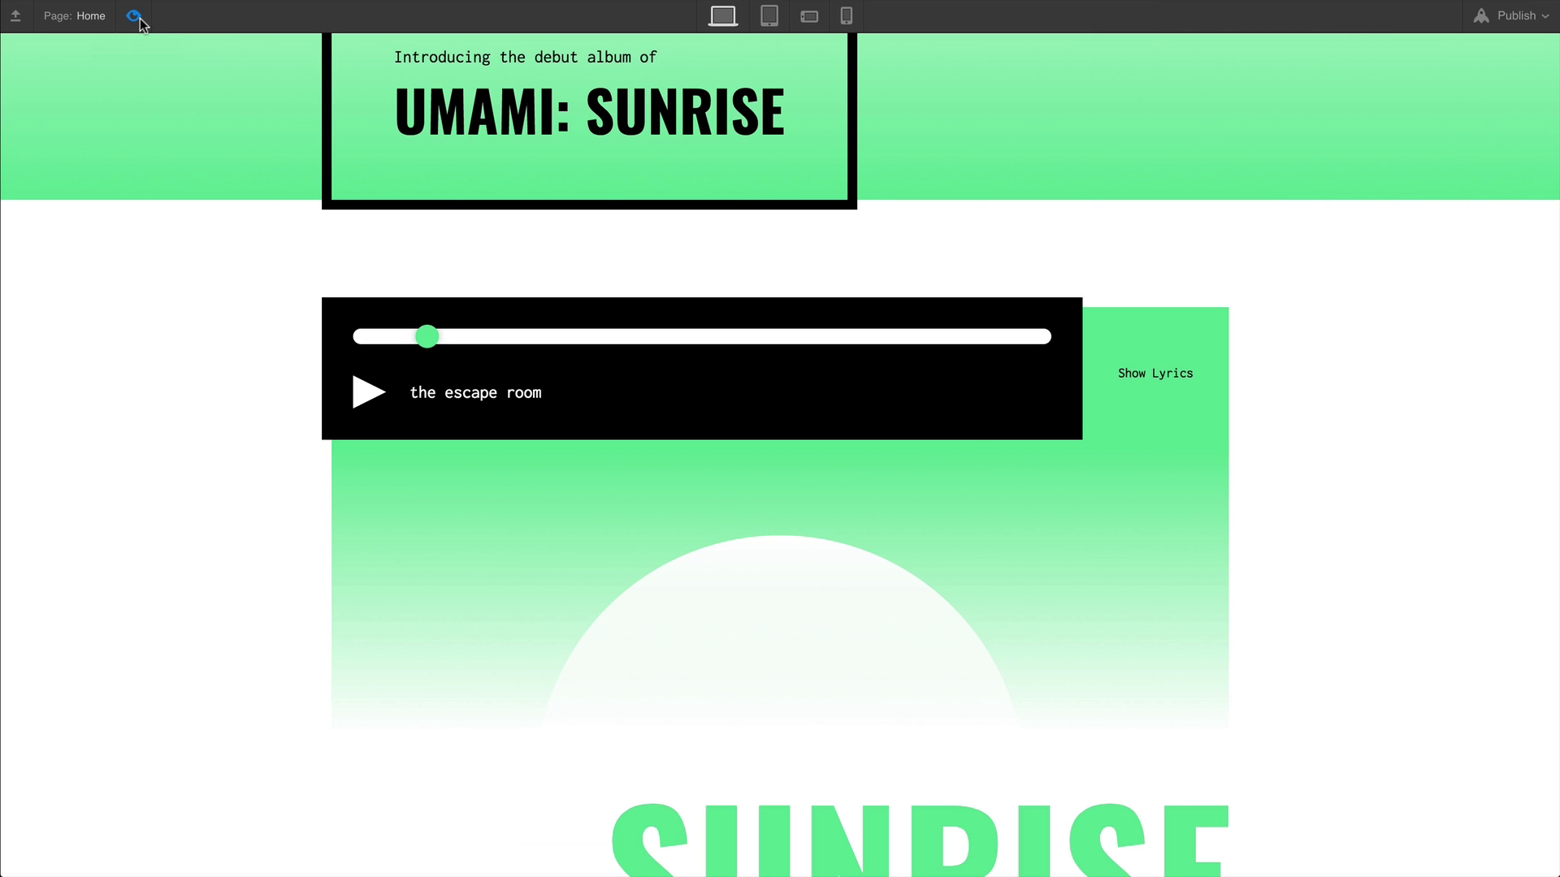
pyautogui.click(1114, 404)
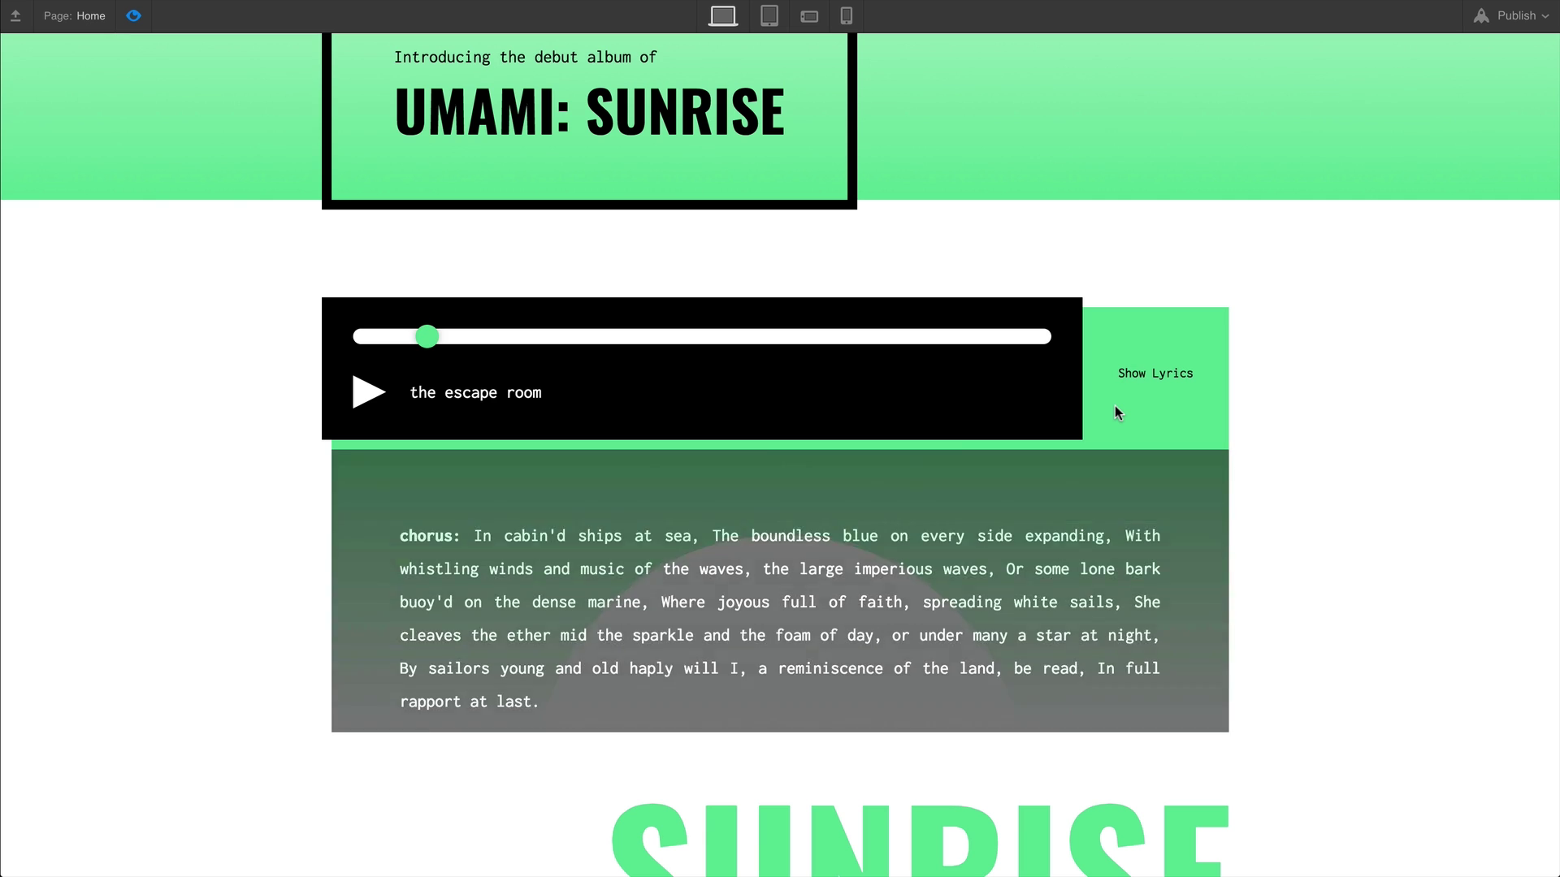
pyautogui.click(1114, 410)
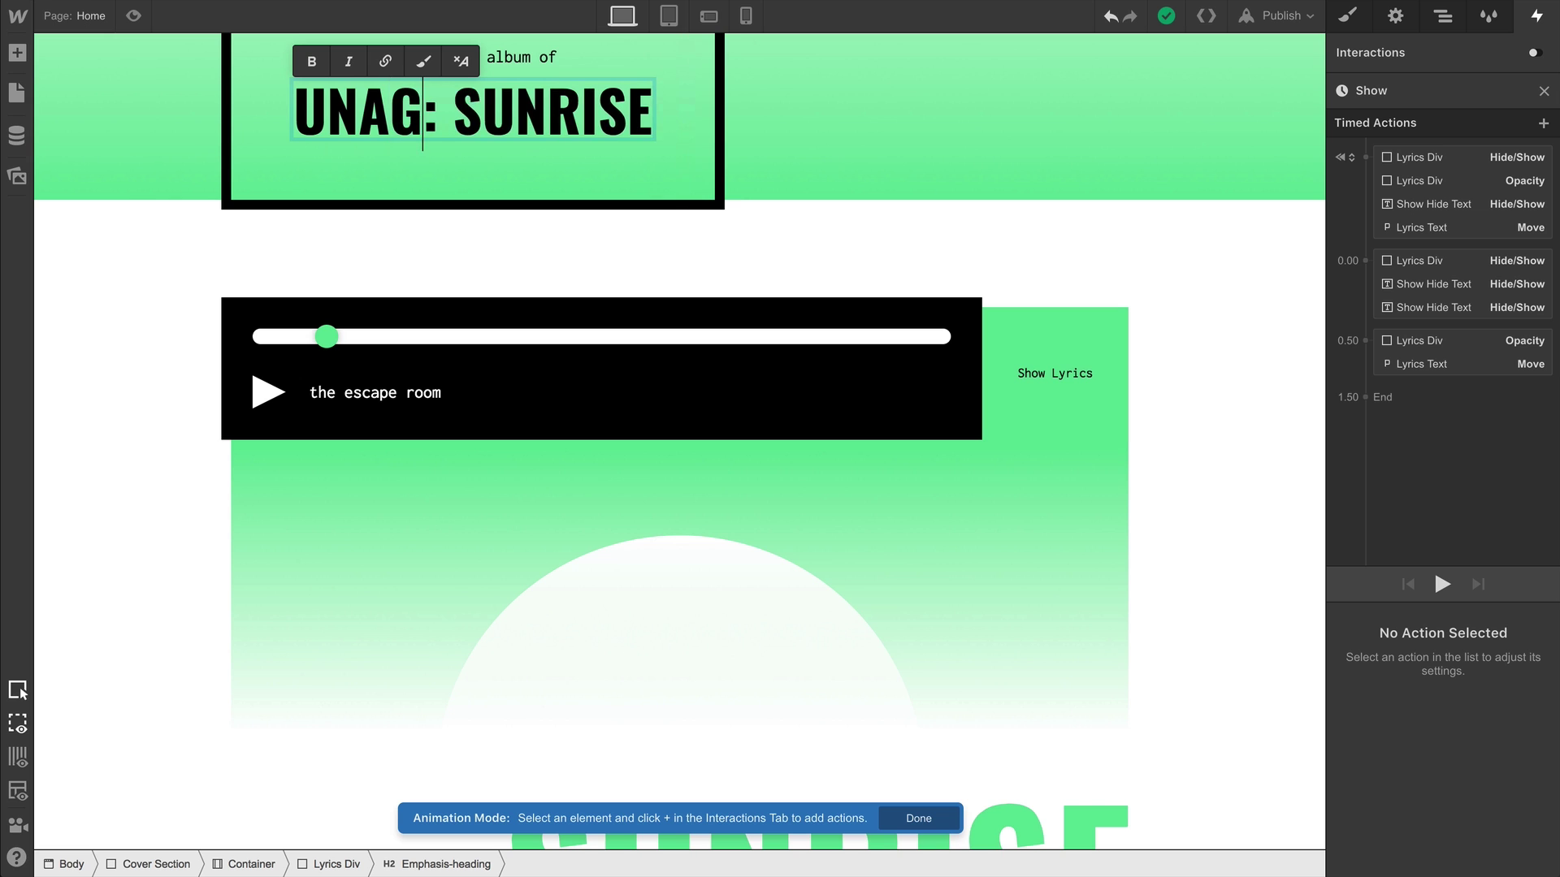
# Retype the album title as UNAGI: SUNRISE, then reopen the Show/Hide Lyrics box's Mouse Click (Tap) settings.
pyautogui.write('I')
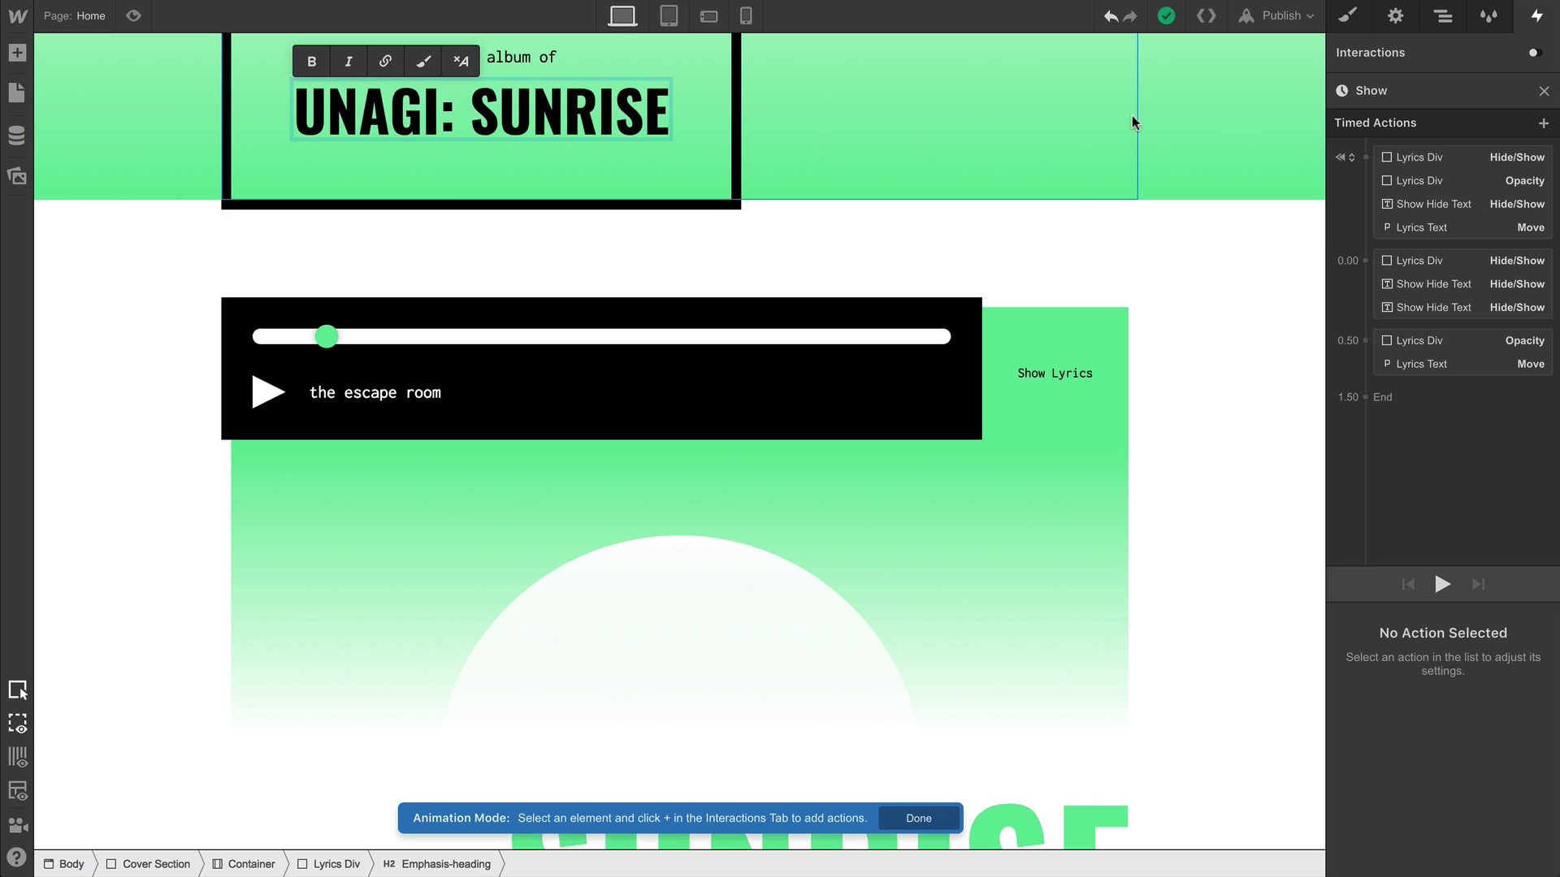
pyautogui.click(1543, 90)
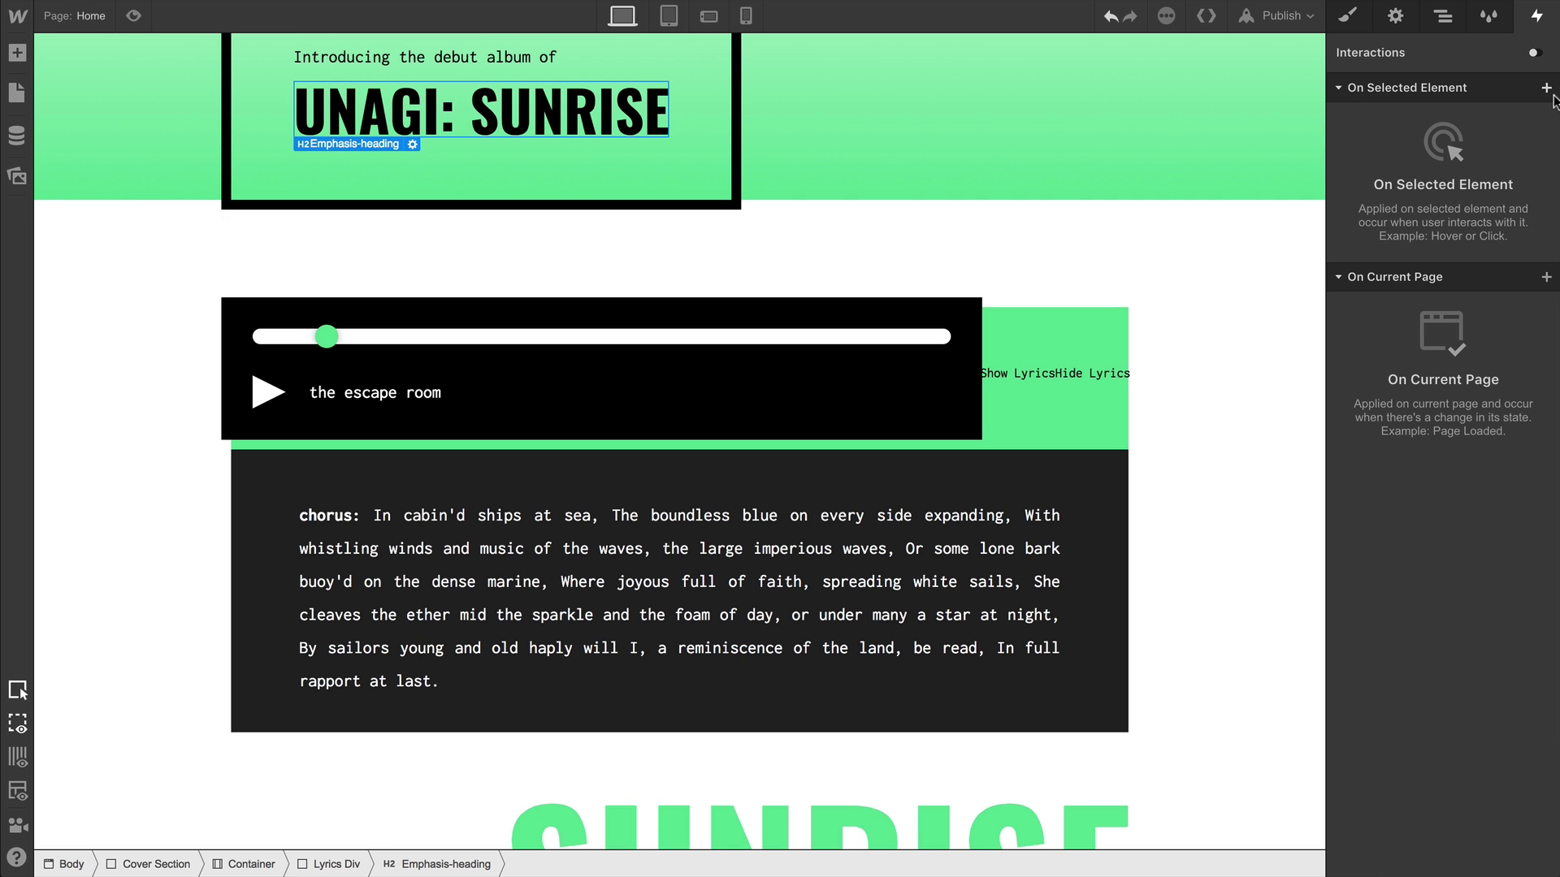
pyautogui.click(1092, 327)
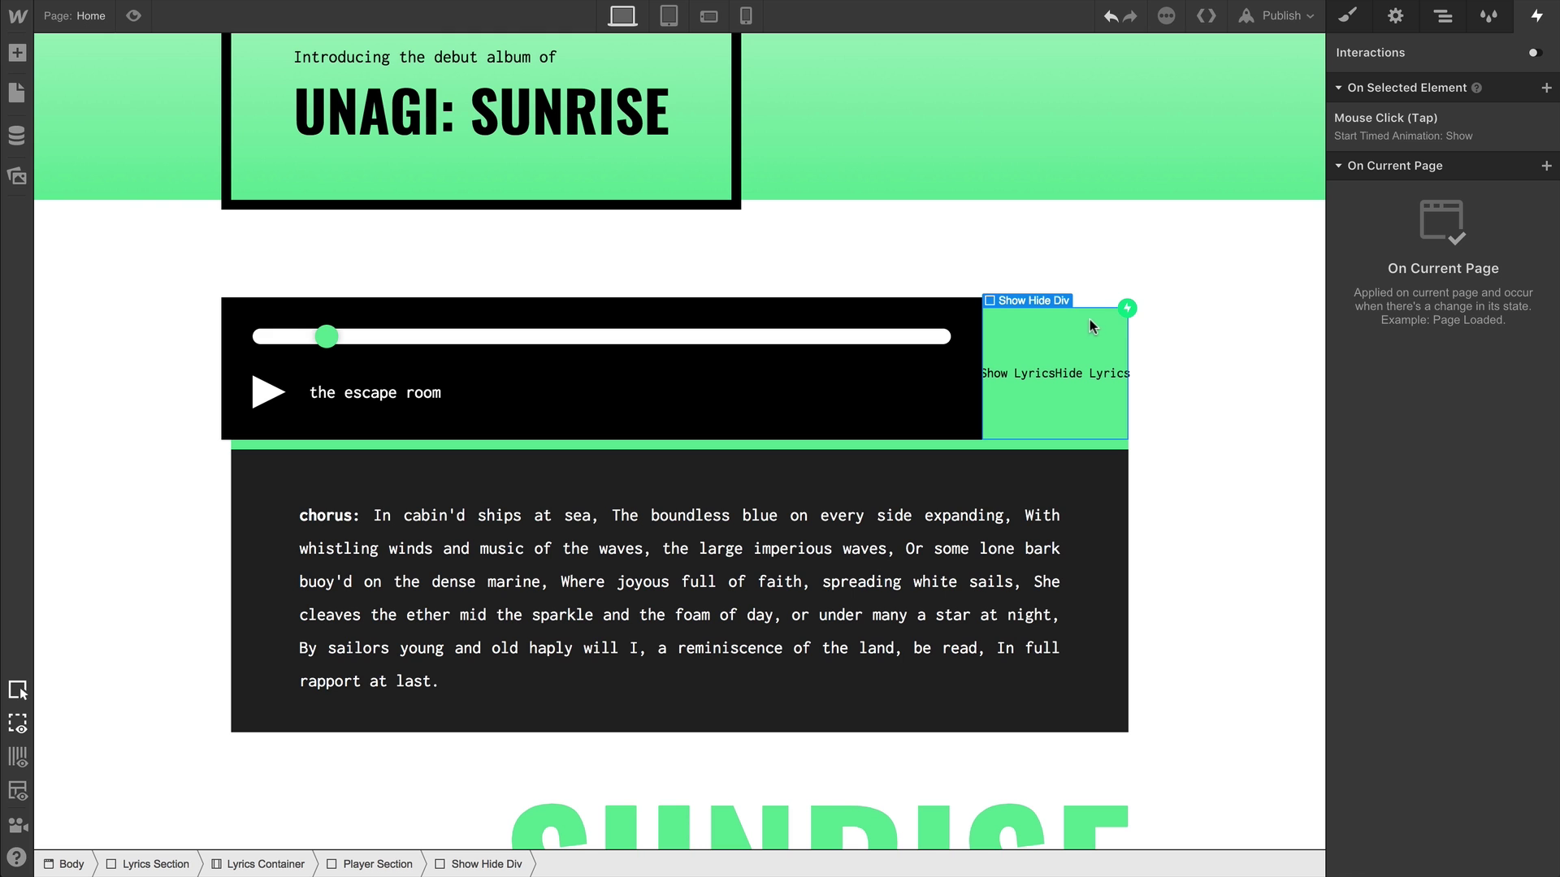
pyautogui.click(1384, 133)
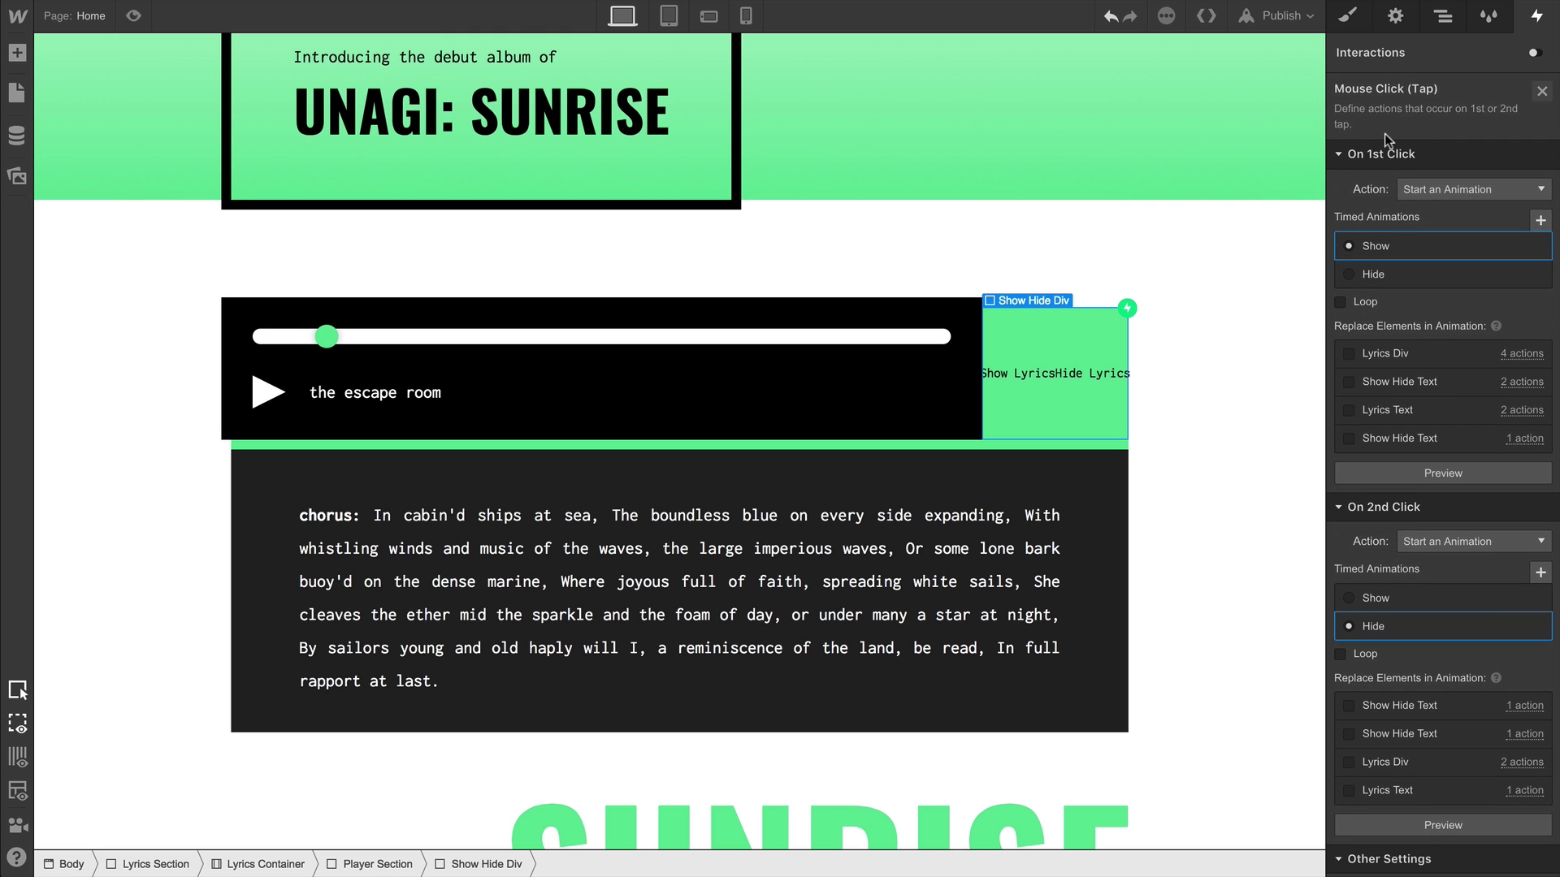